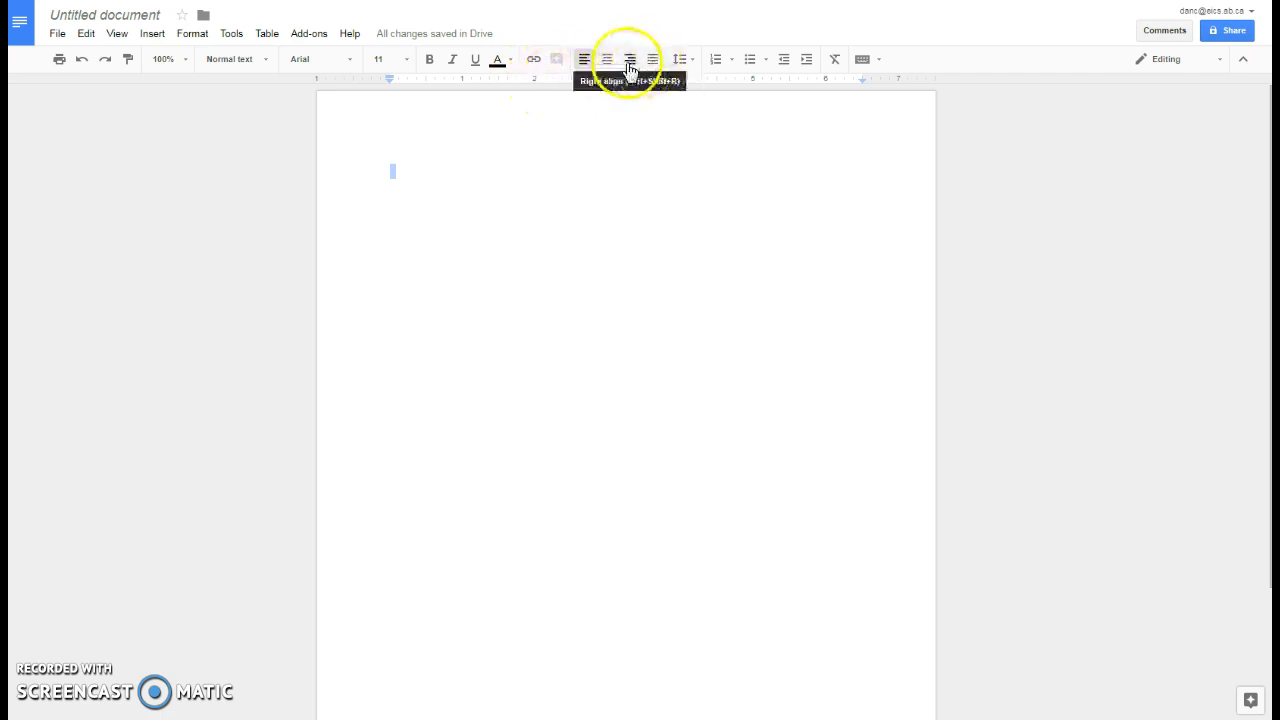
- Enter the centred title "Practice Template #2" at the start of the document, with the author's name on the line below
left_click(609, 63)
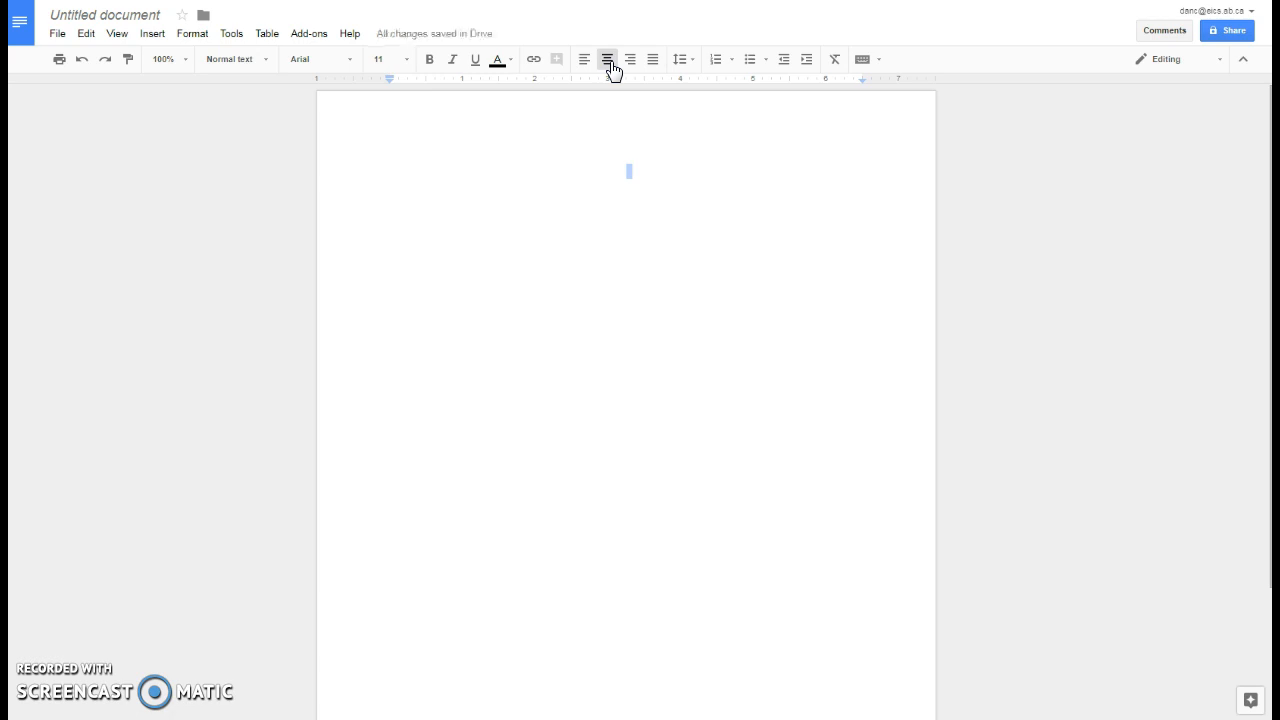
type("Pract")
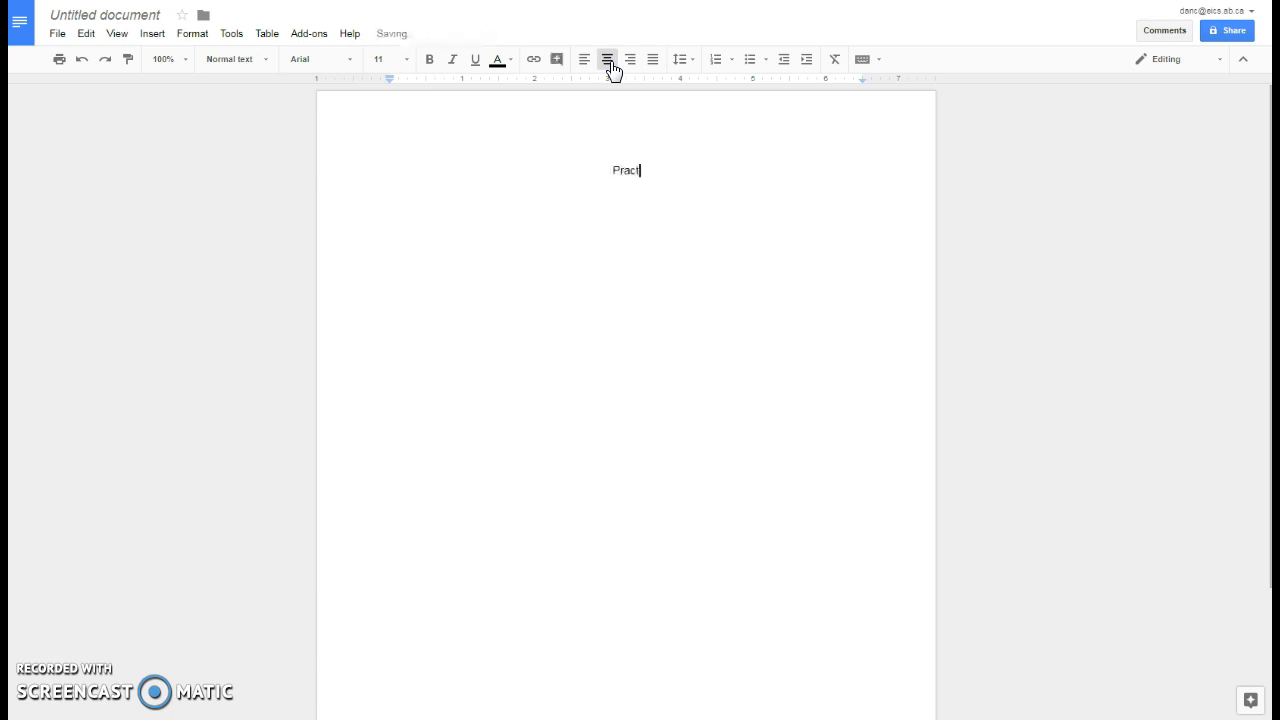
type("ice Template #2")
key("Return")
type("Mr. coles")
key("BackSpace")
key("BackSpace")
key("BackSpace")
key("BackSpace")
key("BackSpace")
type("Coles")
key("Return")
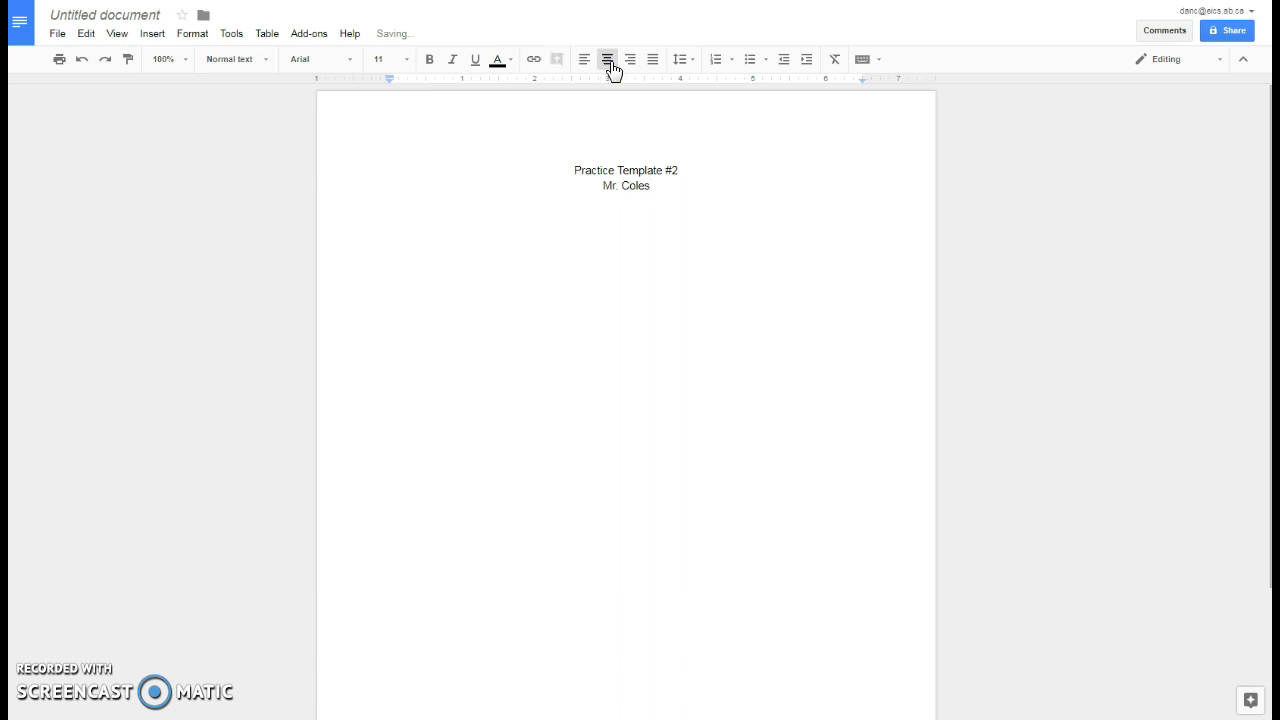
- Insert a horizontal line beneath the author's name and add an empty line under it
left_click(672, 177)
left_click(155, 33)
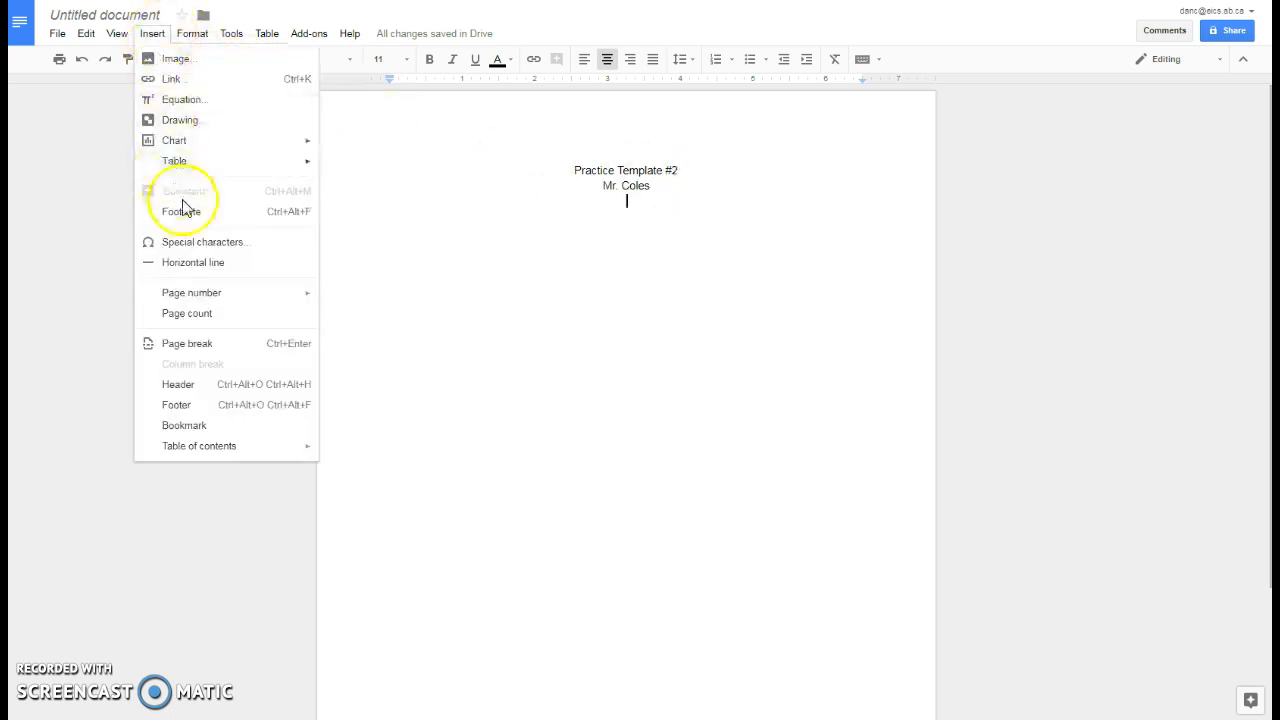
left_click(205, 265)
left_click(216, 258)
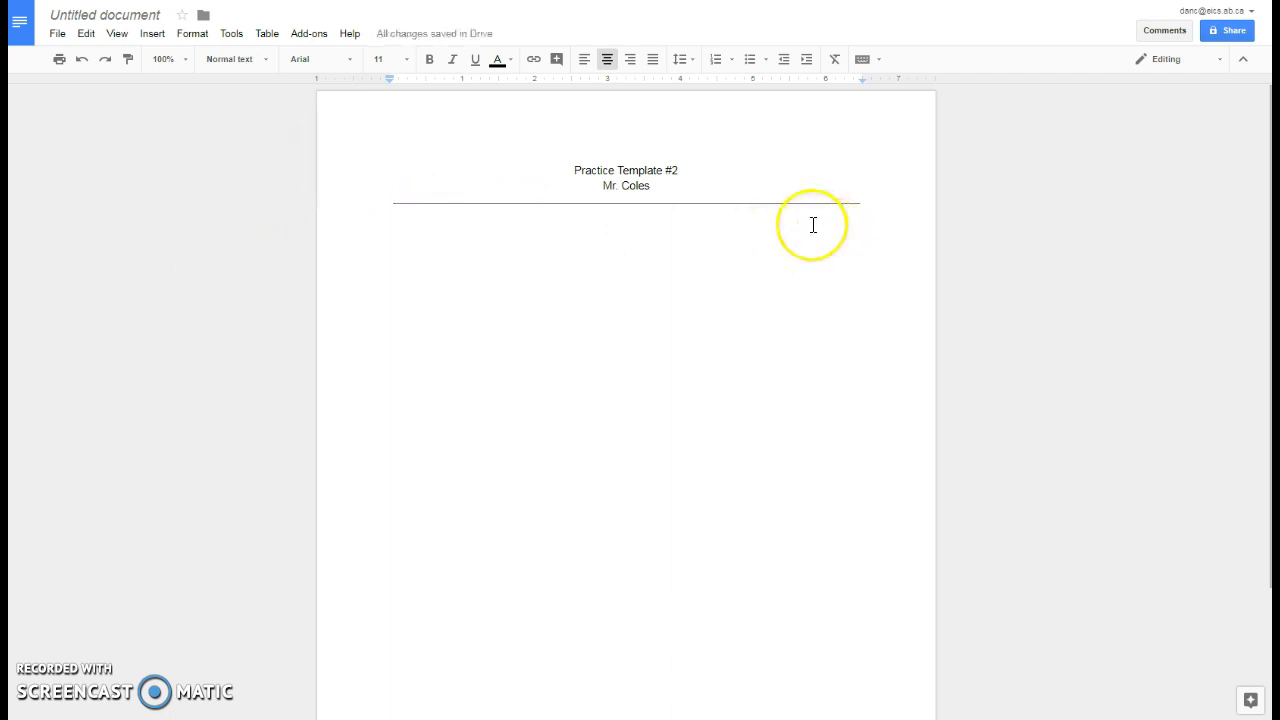
key("Return")
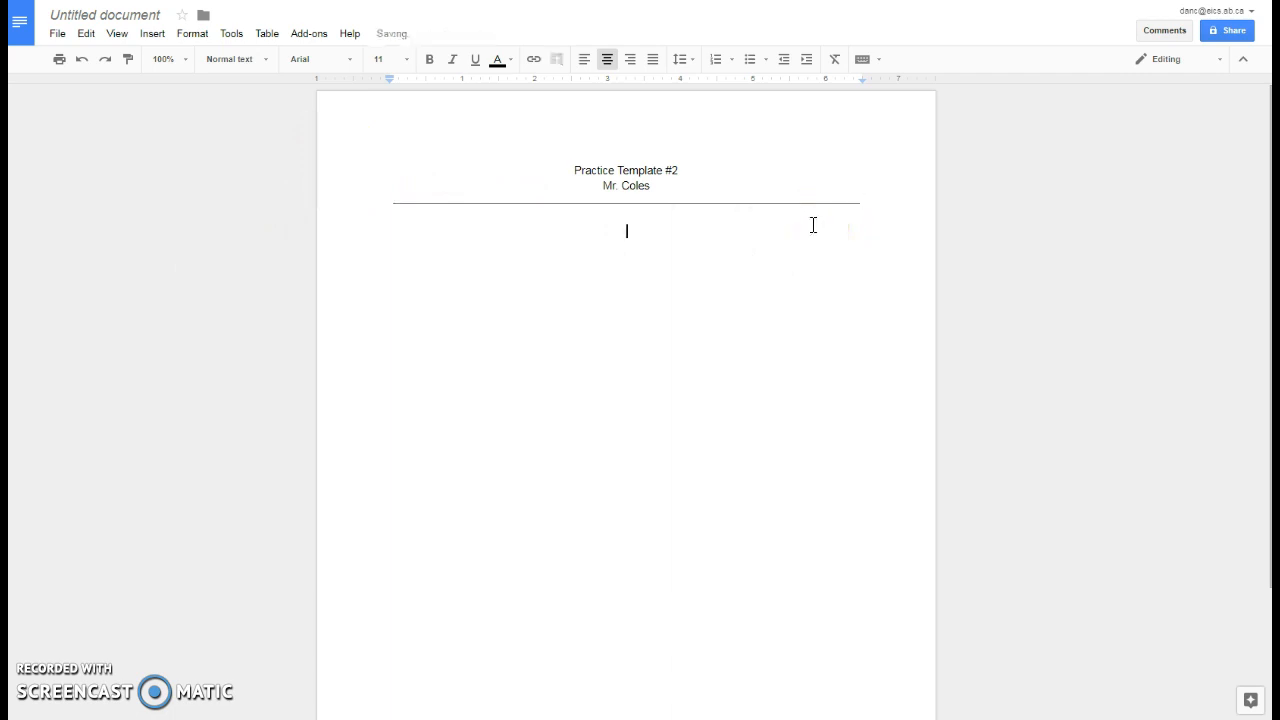
- Left-align the empty line below the horizontal line and insert a table with 3 columns and 4 rows there
left_click(585, 62)
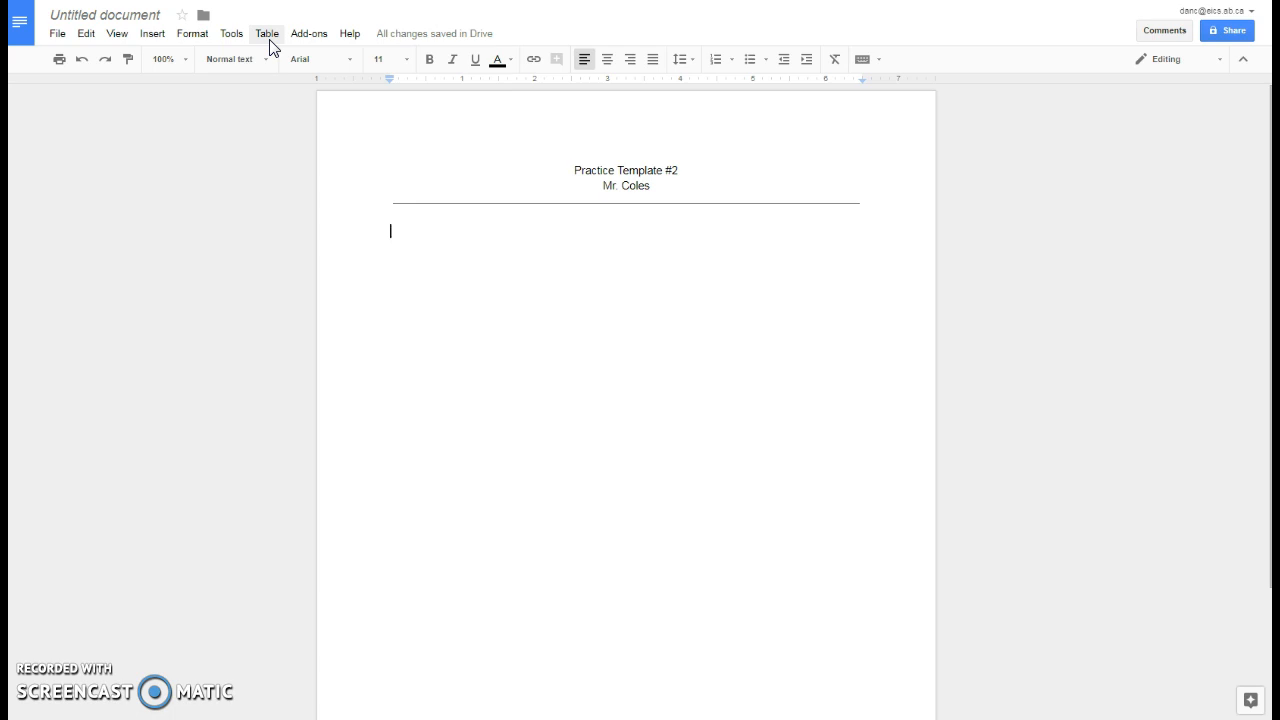
left_click(269, 38)
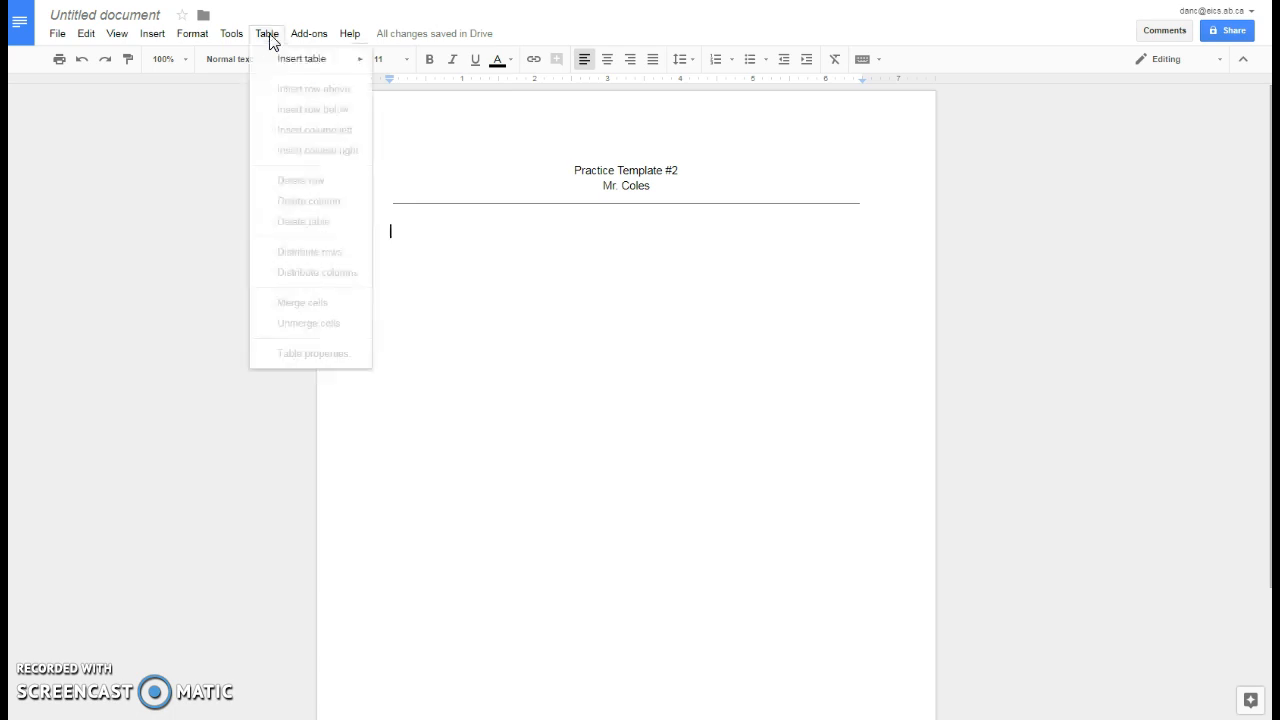
left_click(289, 62)
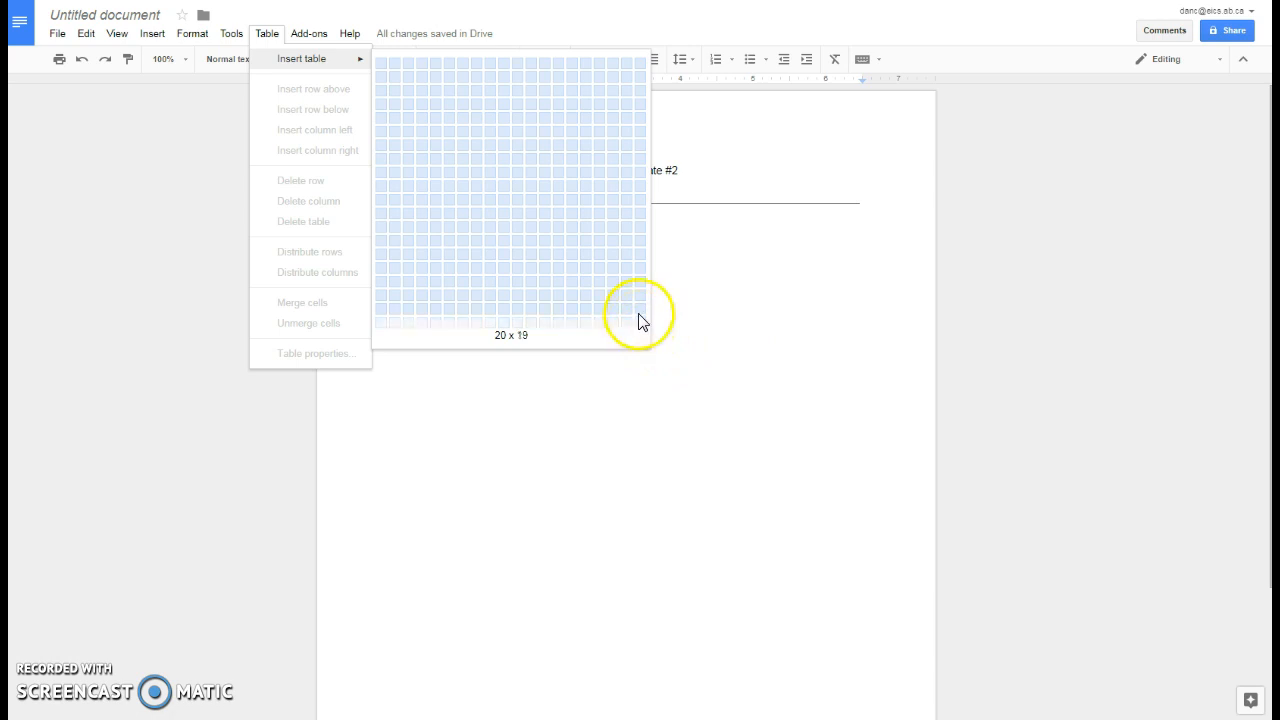
left_click(415, 111)
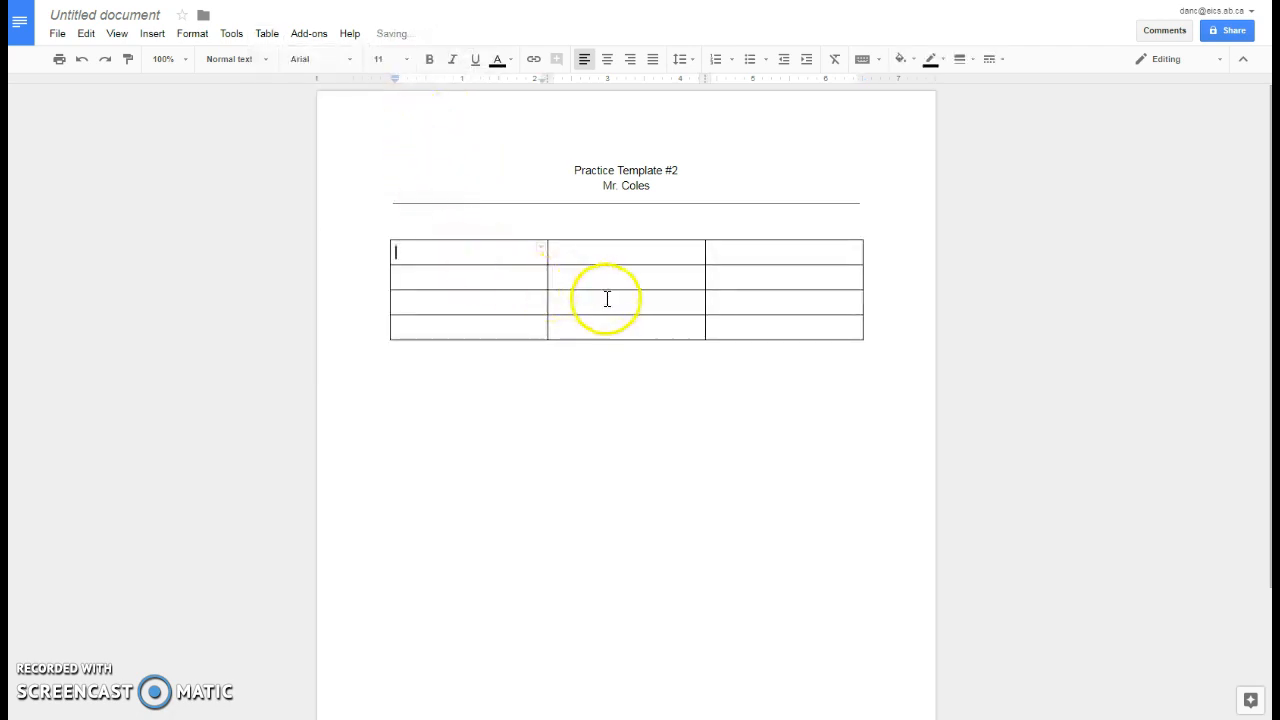
left_click(465, 278)
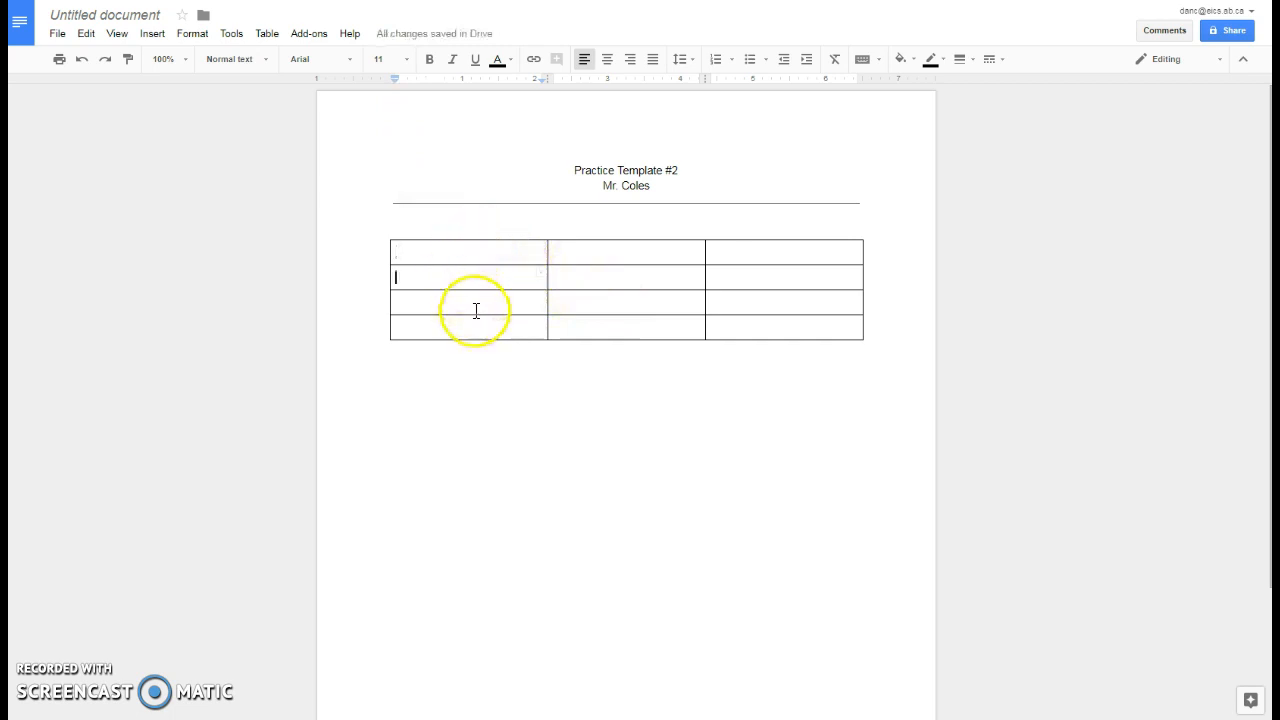
left_click(480, 303)
left_click(483, 326)
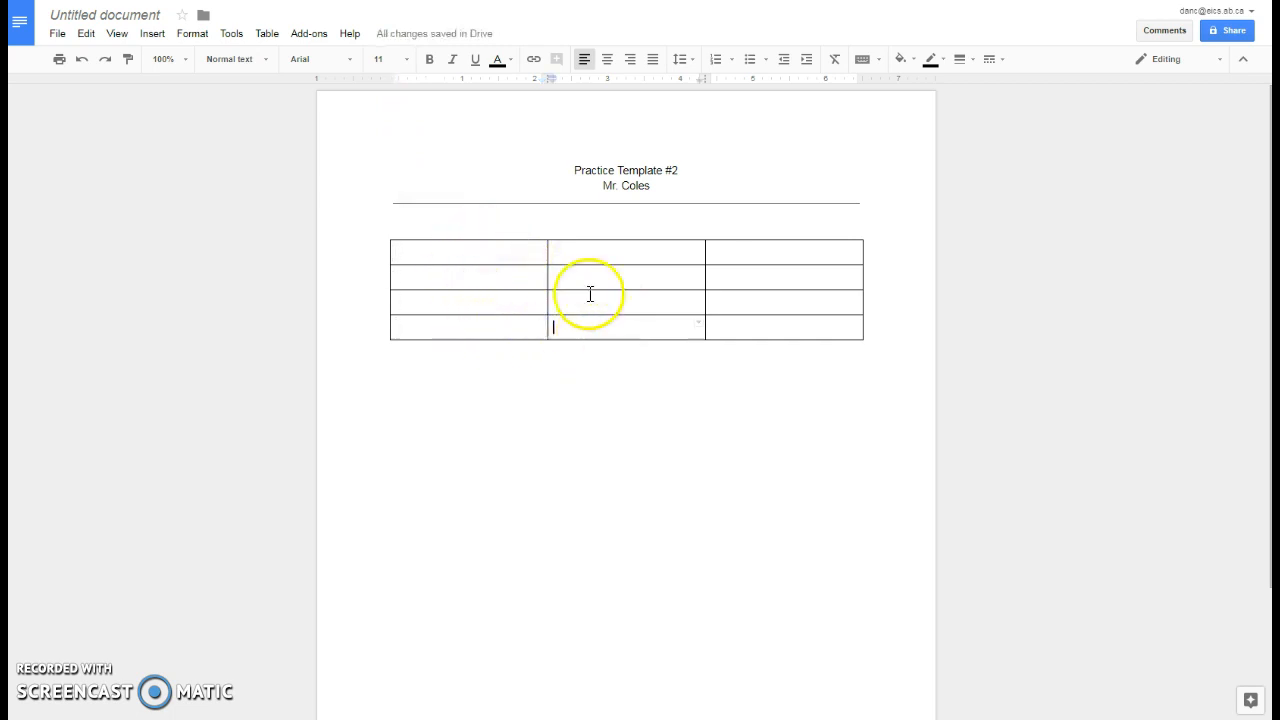
left_click(491, 257)
left_click(485, 275)
left_click(489, 303)
left_click(486, 330)
left_click(586, 330)
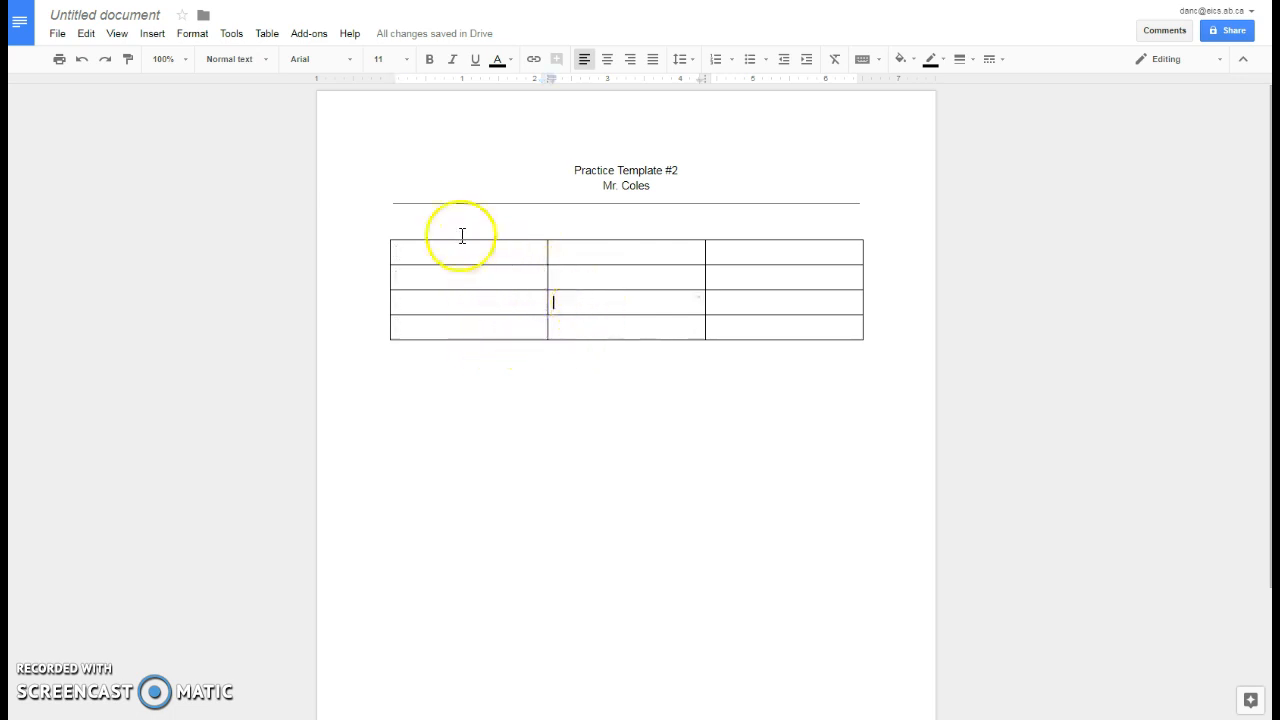
- Select each of the table's three columns in turn
left_click_drag(457, 249, 463, 323)
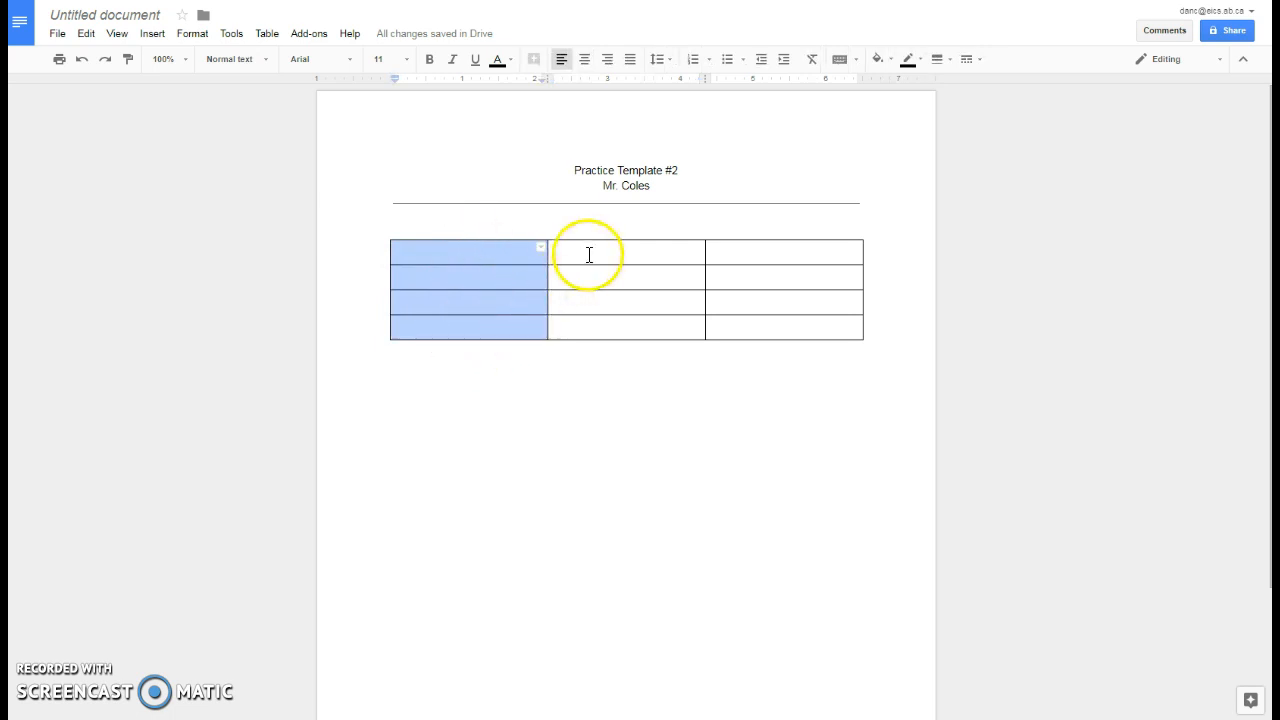
left_click_drag(589, 255, 586, 314)
left_click_drag(780, 251, 778, 318)
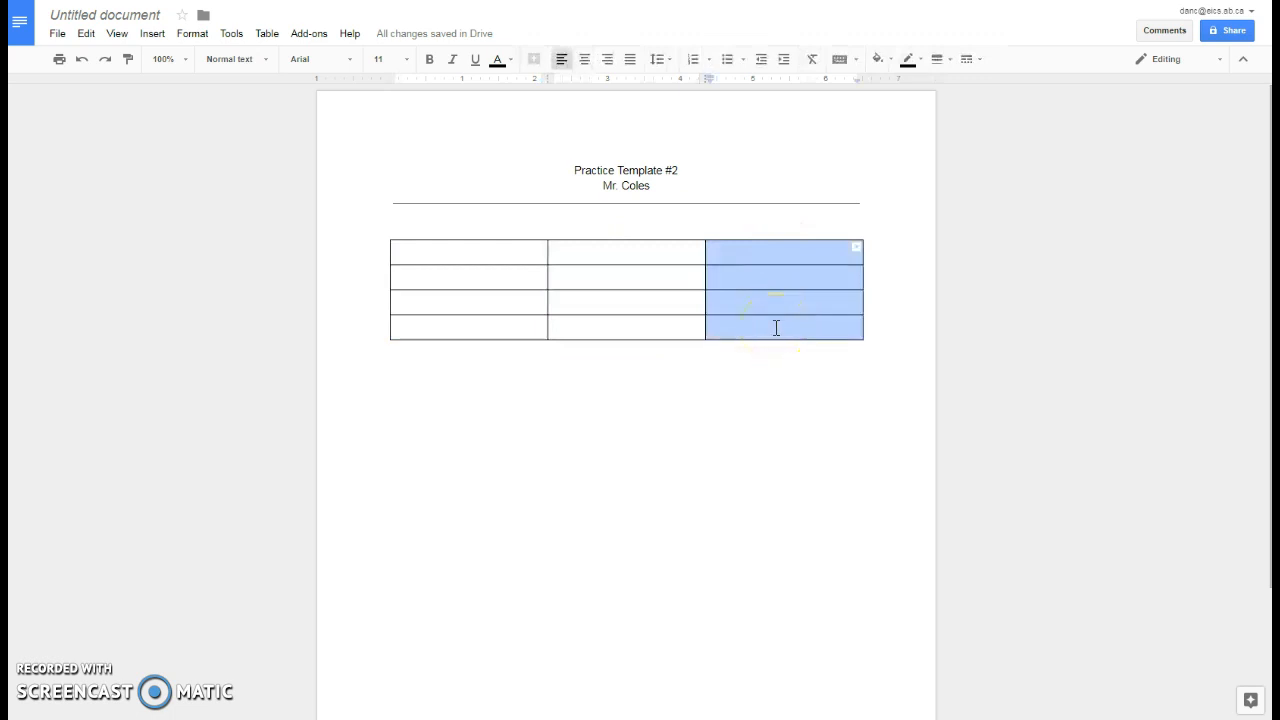
left_click(756, 324)
left_click(744, 319)
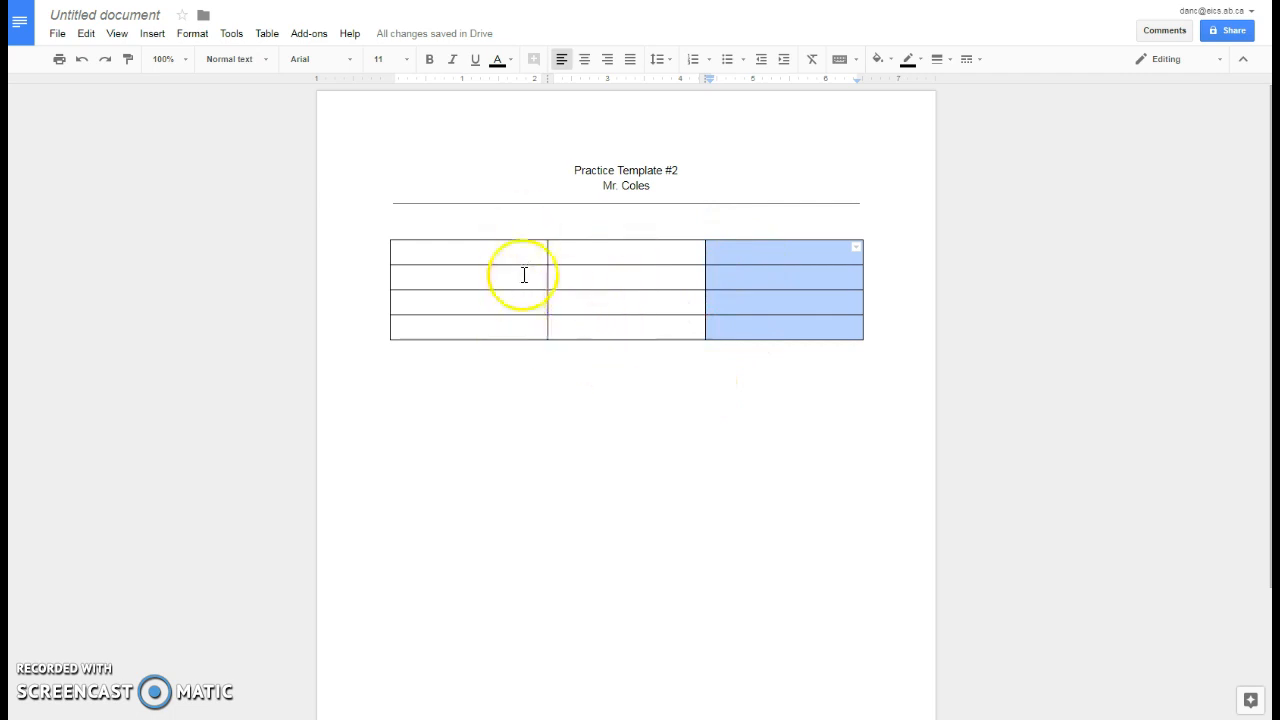
- Select each of the table's four rows in turn, from the first to the last
left_click_drag(495, 258, 741, 262)
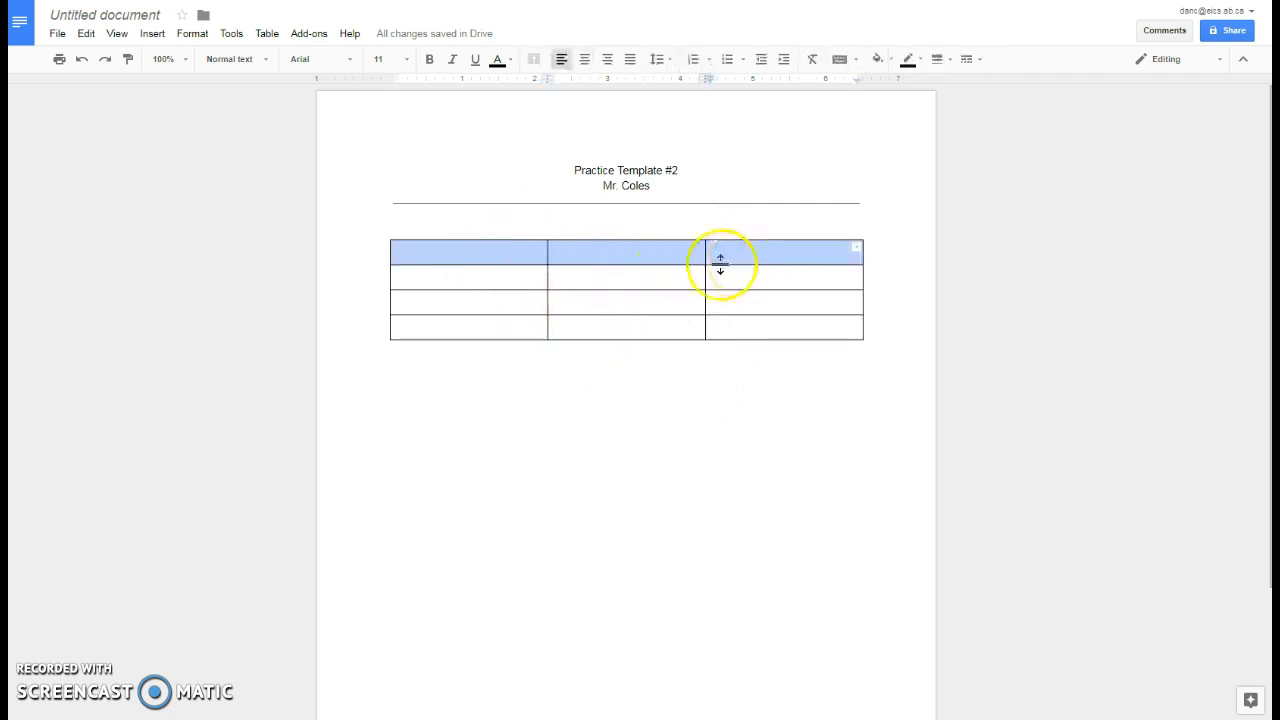
left_click_drag(503, 277, 726, 282)
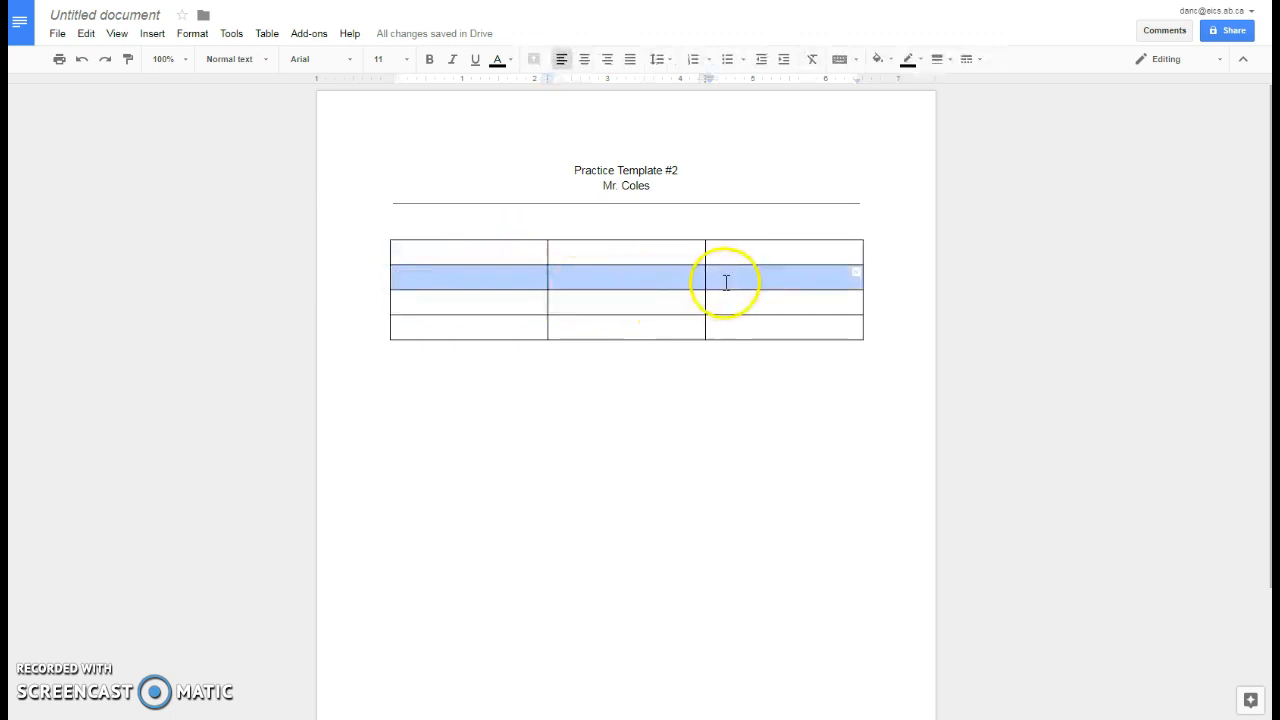
left_click_drag(497, 307, 731, 309)
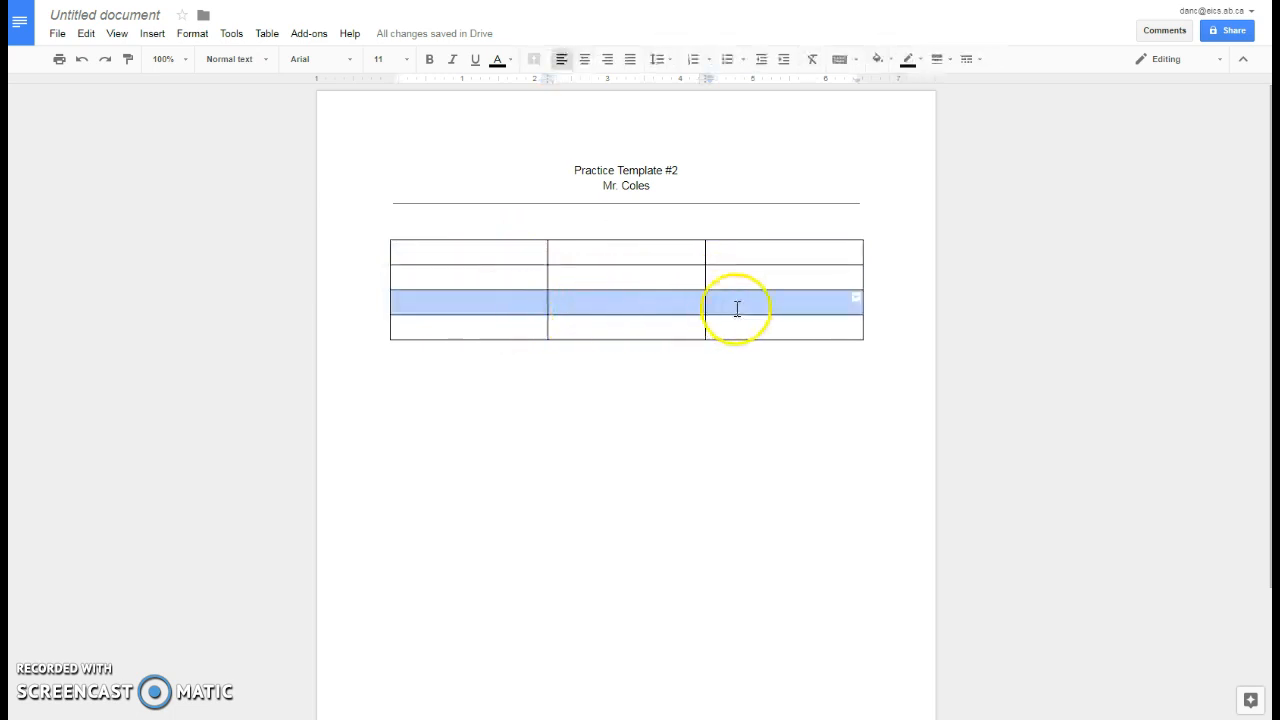
left_click_drag(475, 327, 713, 331)
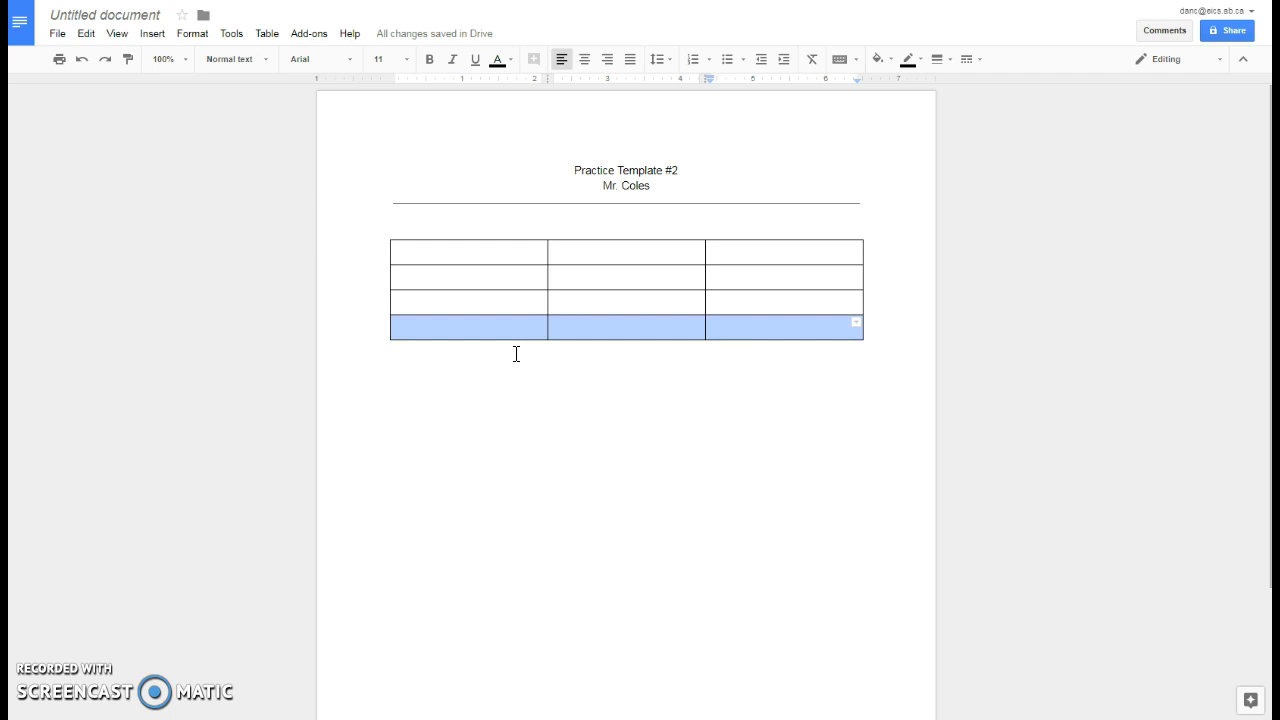
left_click(432, 255)
left_click(461, 251)
left_click_drag(462, 251, 711, 254)
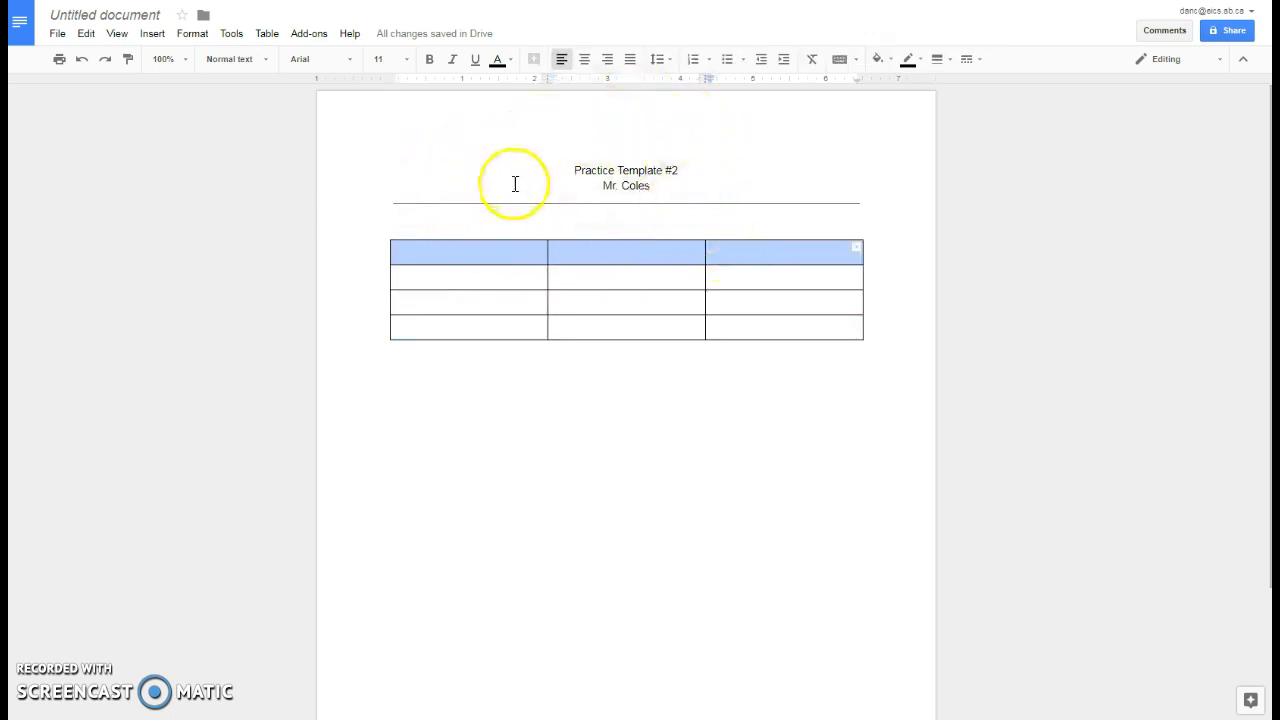
left_click(482, 259)
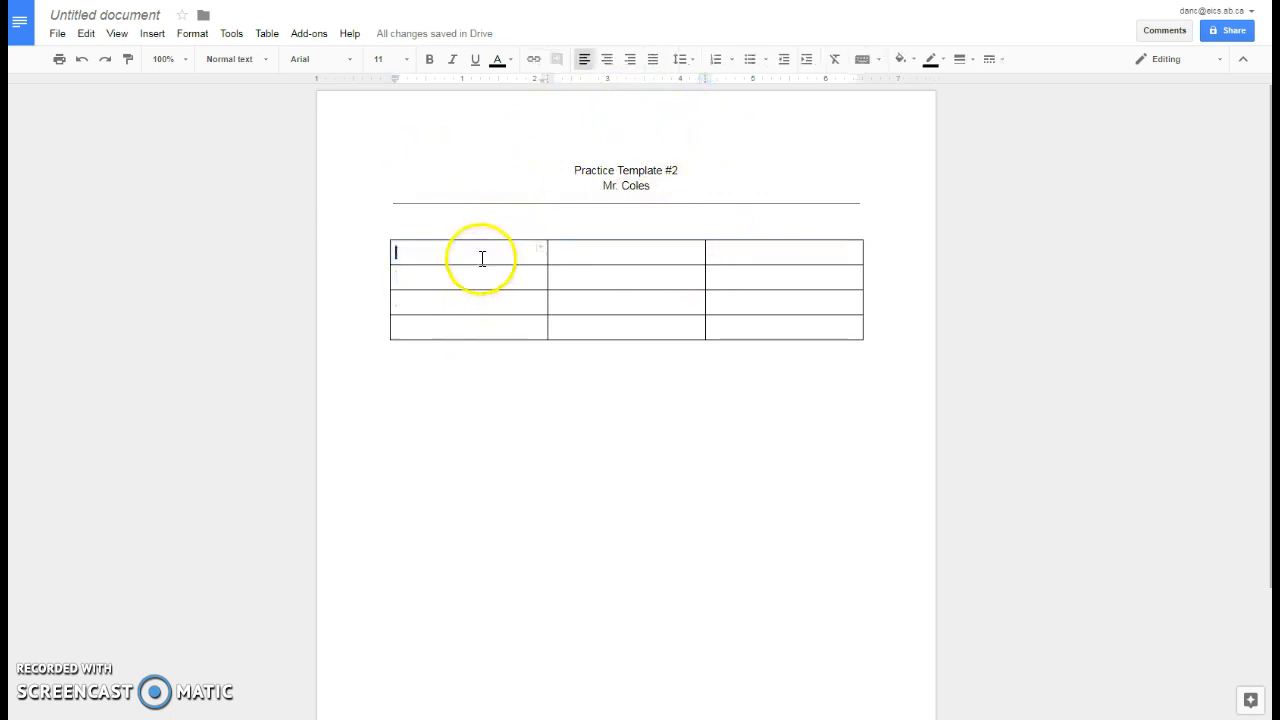
left_click_drag(482, 259, 480, 334)
left_click_drag(484, 256, 731, 248)
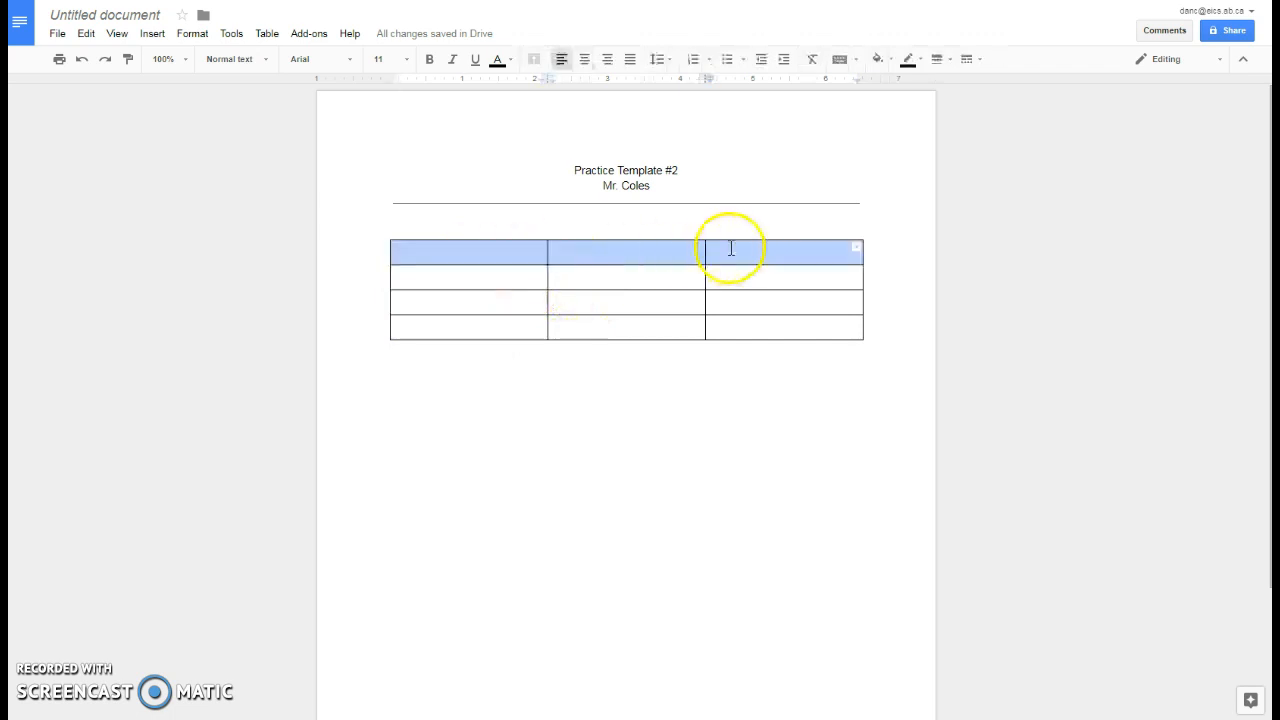
double_click(613, 278)
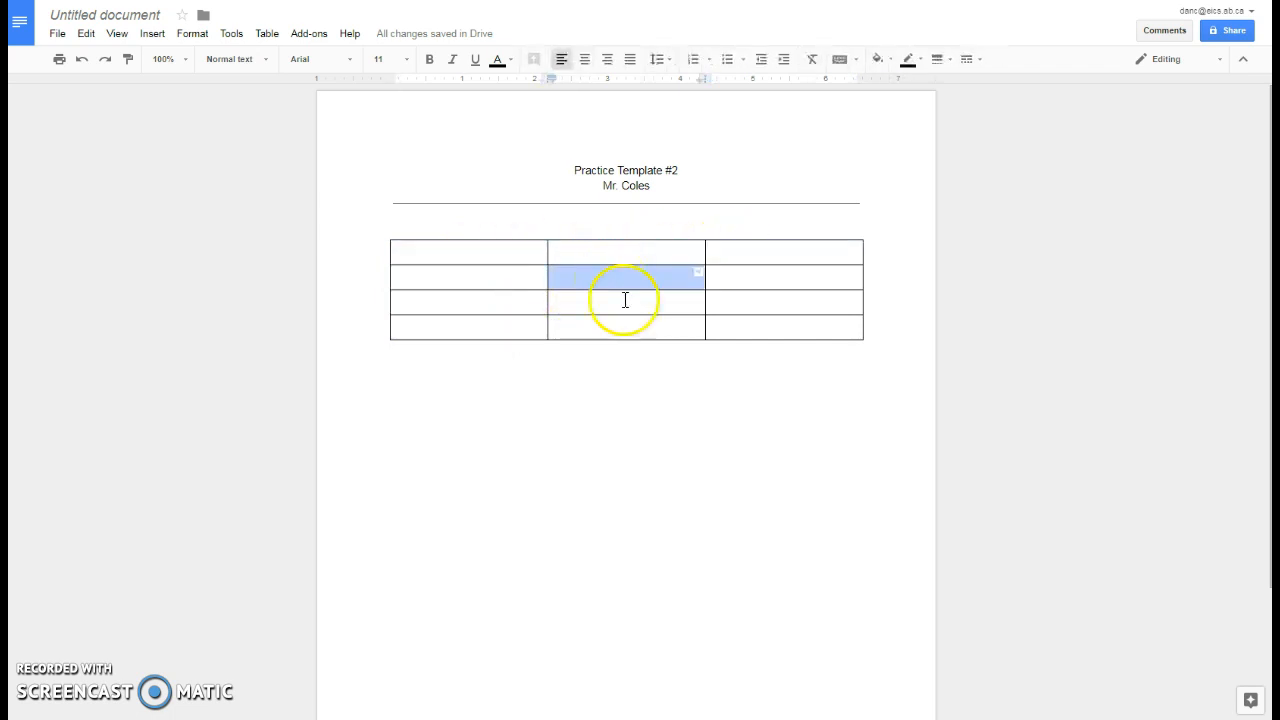
double_click(618, 297)
double_click(480, 300)
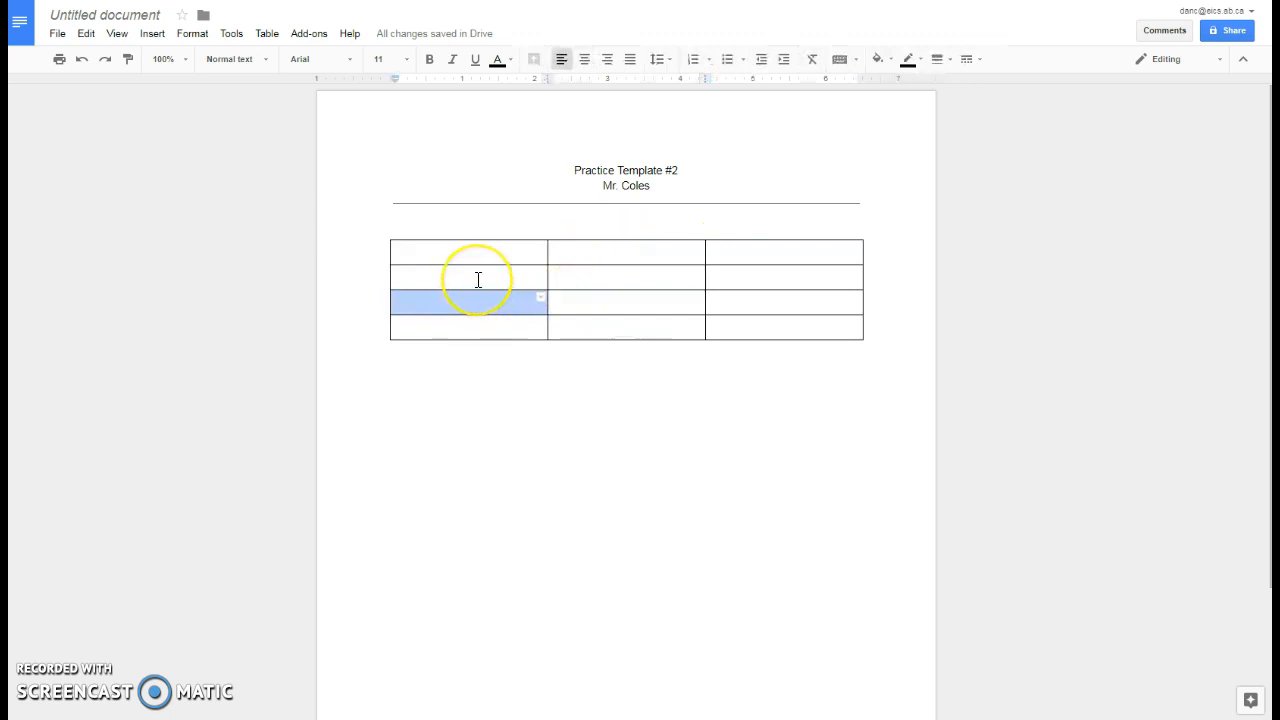
double_click(477, 277)
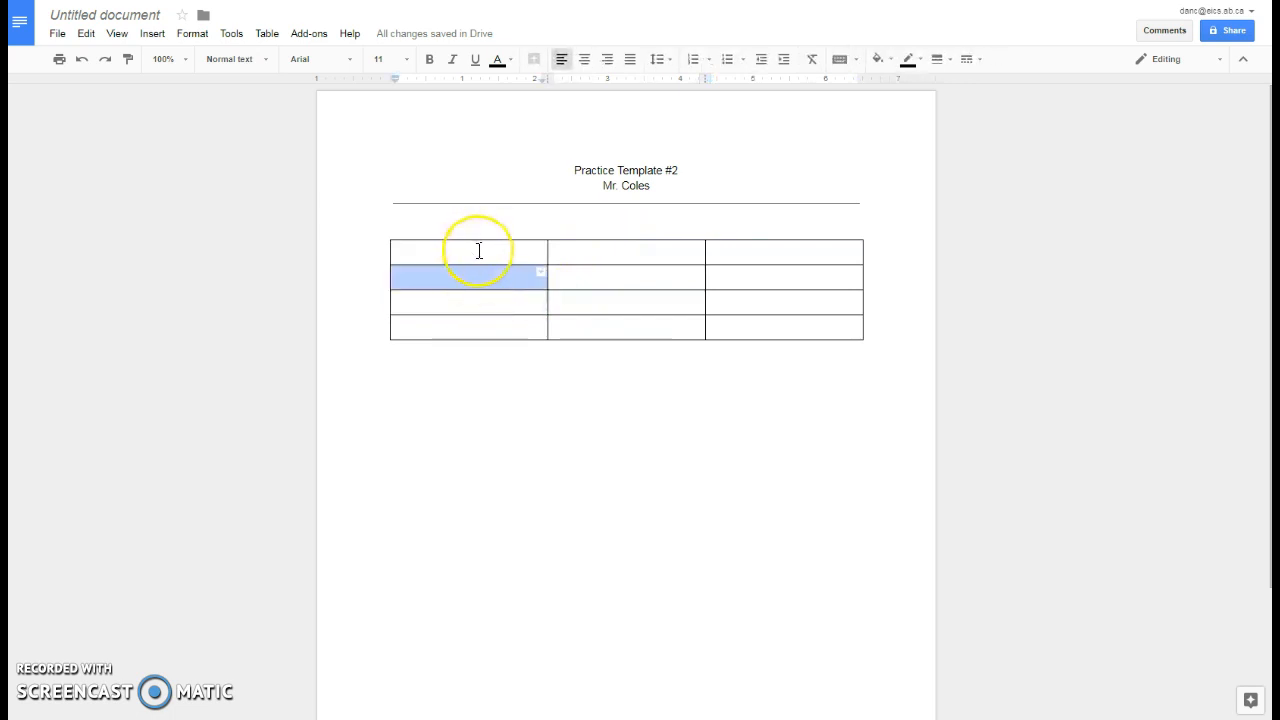
- Fill the table's first row with the headings "Name", "Telephone Number" and "Birthdate"
left_click(477, 250)
type("Name")
key("Tab")
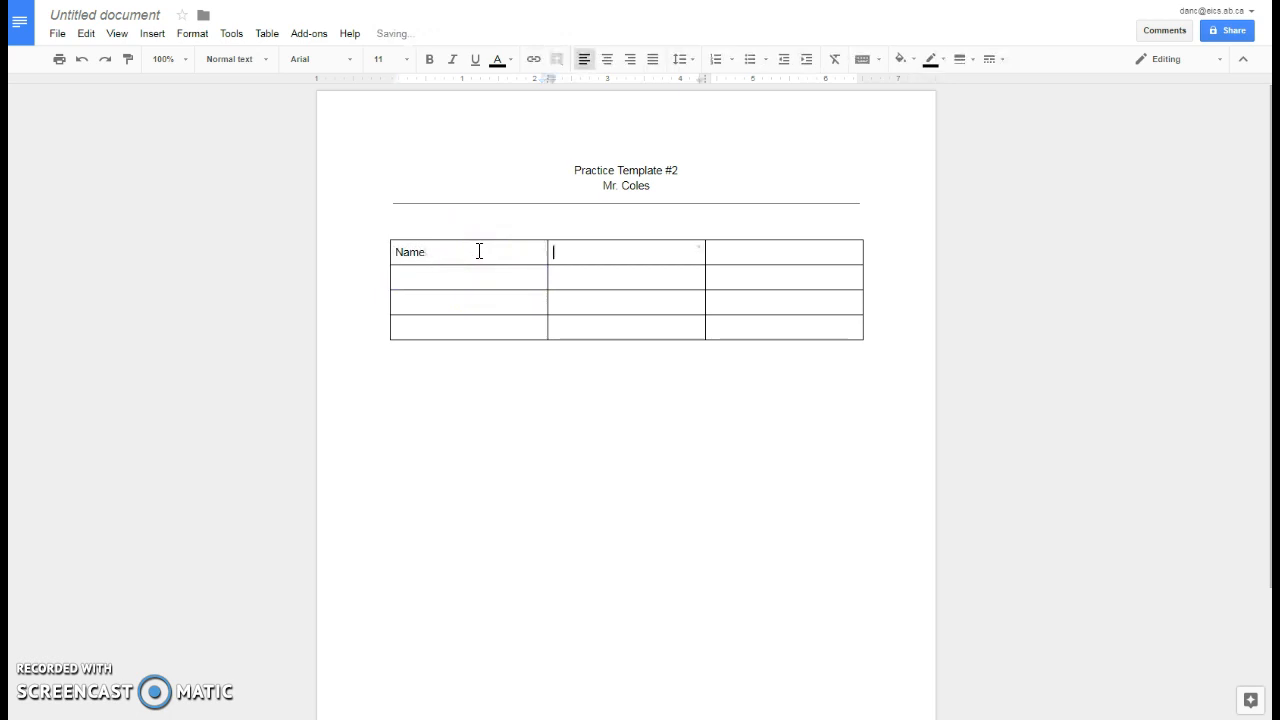
type("Telephone Number")
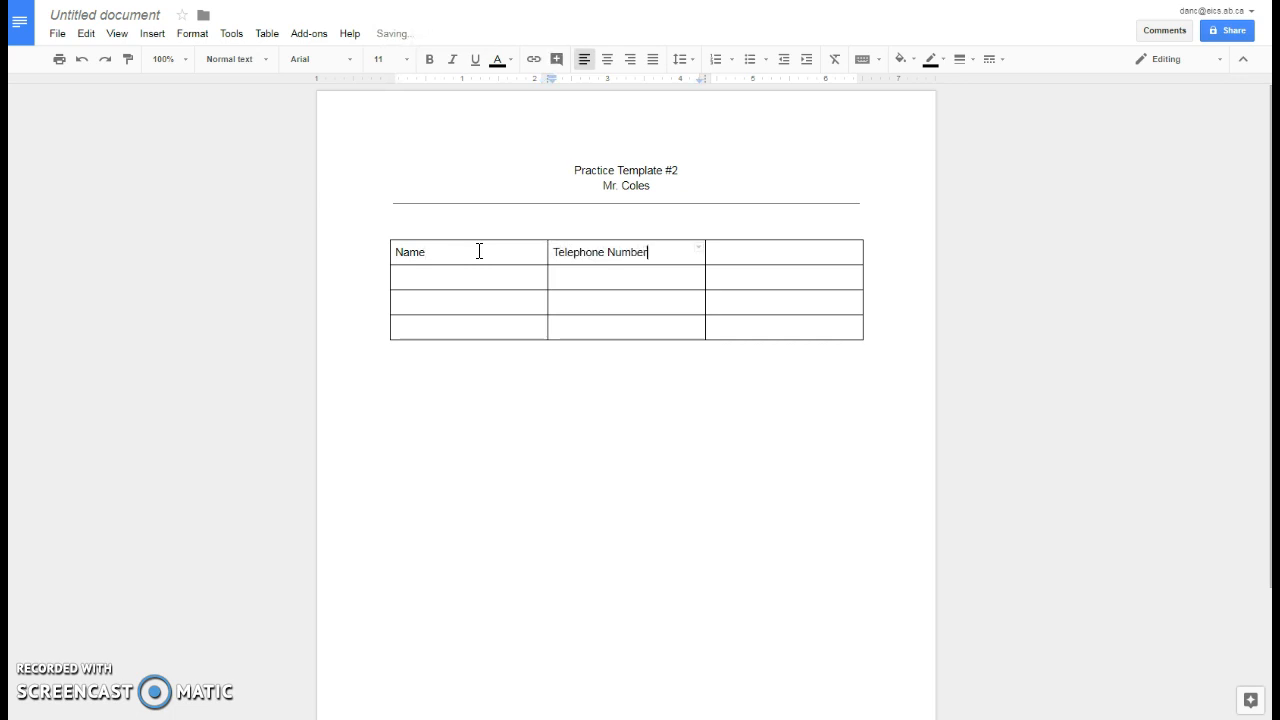
key("Tab")
type("Birthdate")
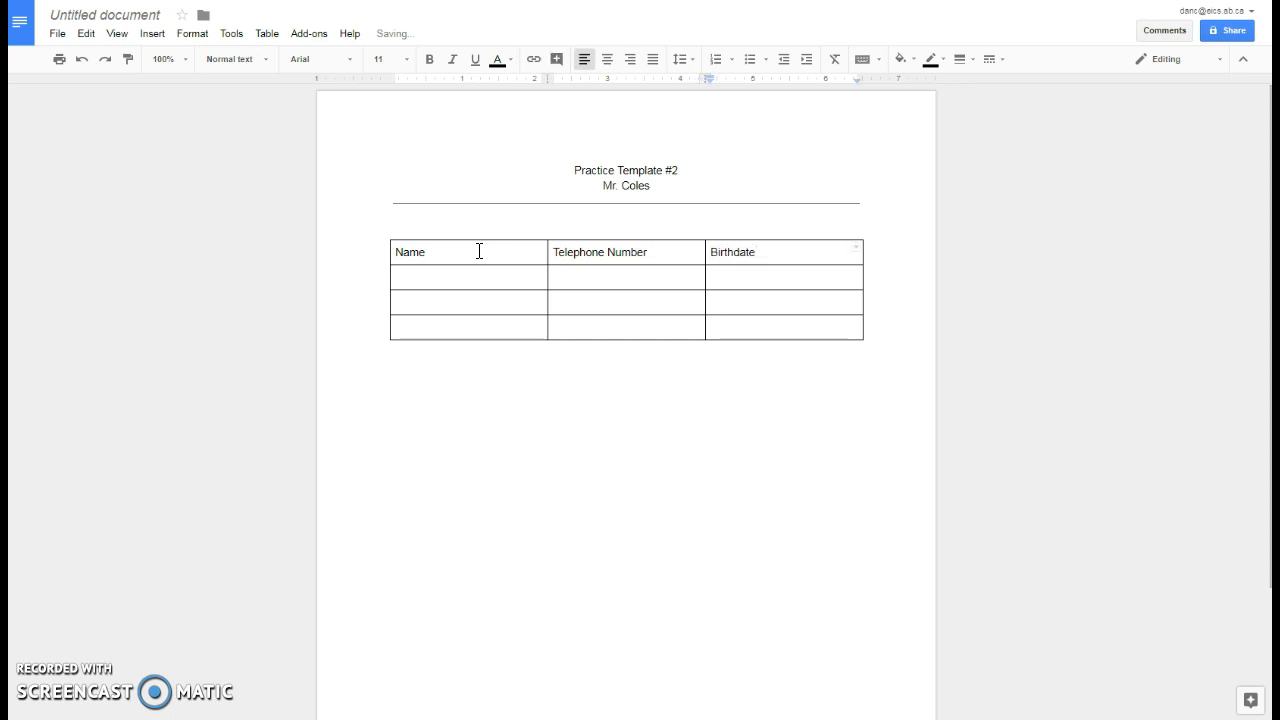
- Advance cell by cell past the table's last cell to add a row, undo the addition, and return to the first cell under "Name"
left_click(655, 256)
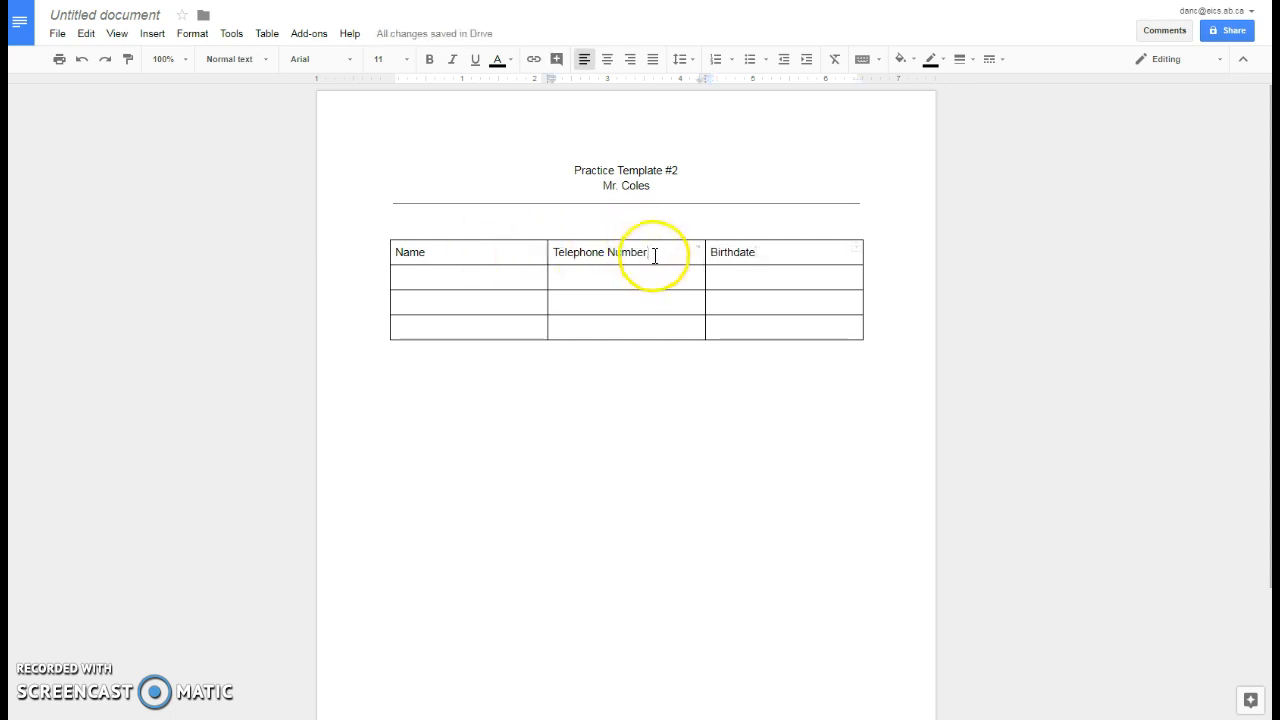
double_click(744, 252)
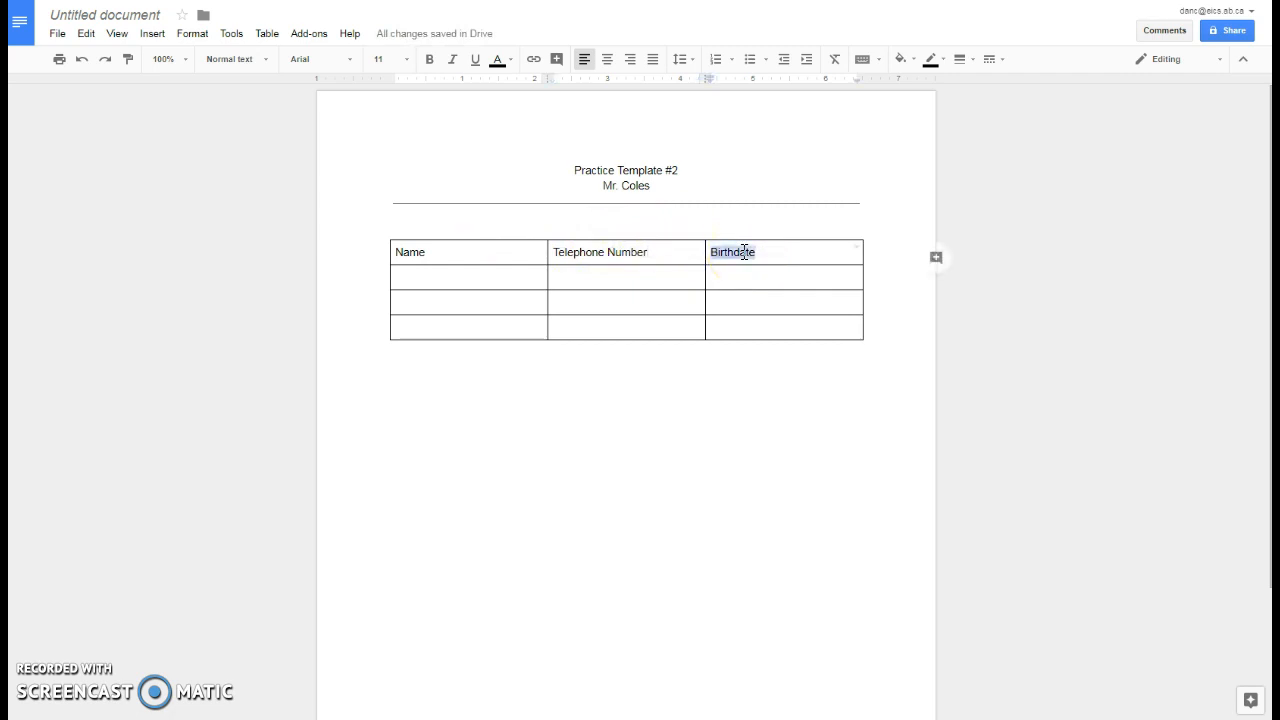
key("Tab")
left_click(615, 280)
key("Tab")
key("Tab")
key("Tab")
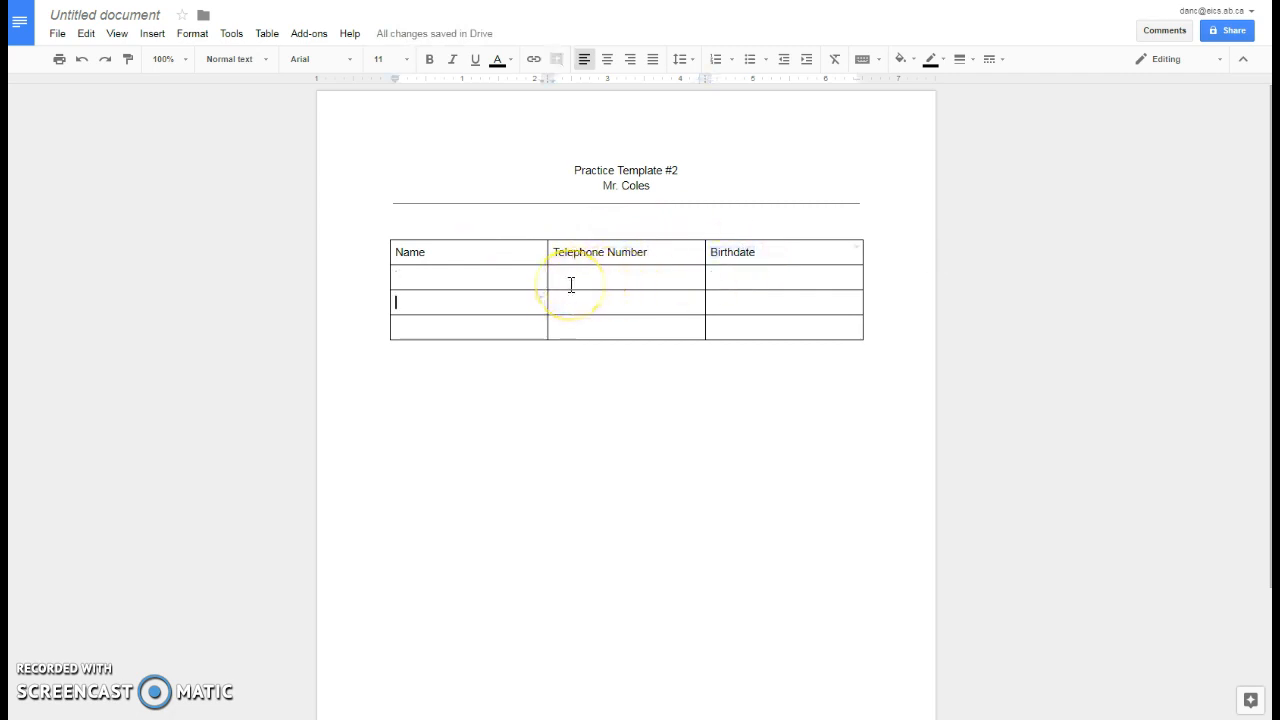
key("Tab")
key("Tab")
key("Tab")
key("Tab")
key("Tab")
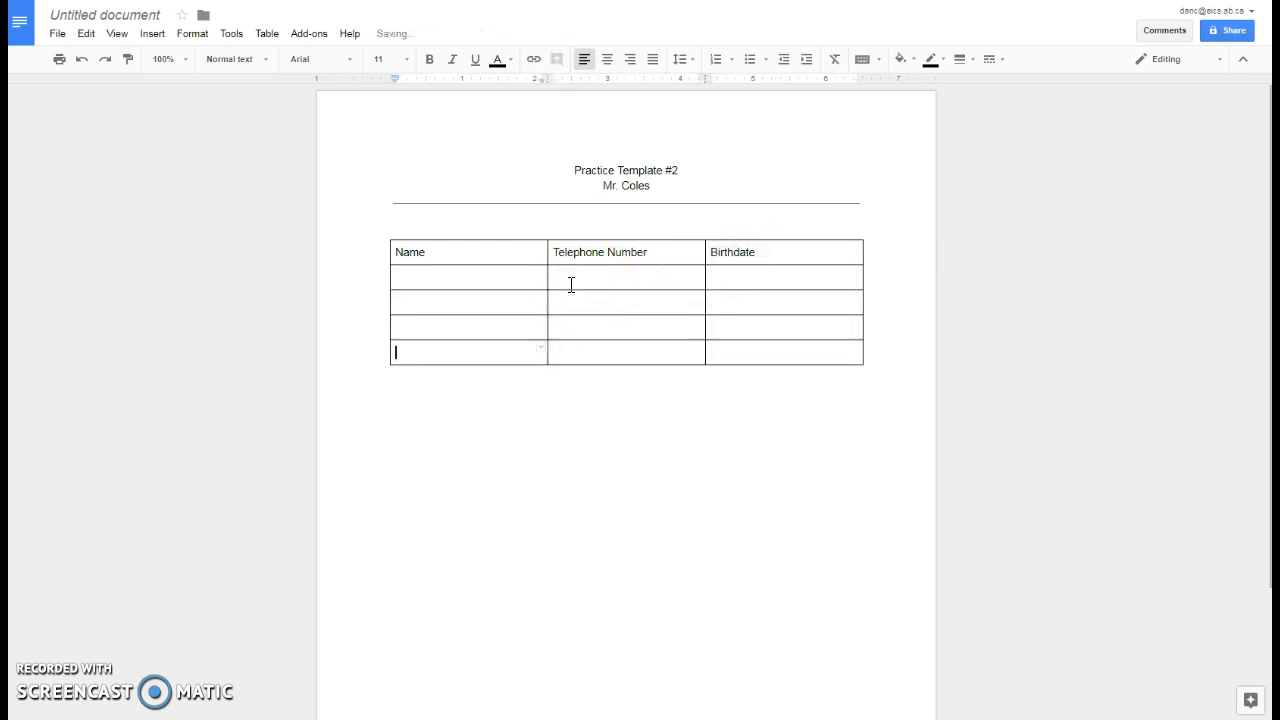
key("ctrl+z")
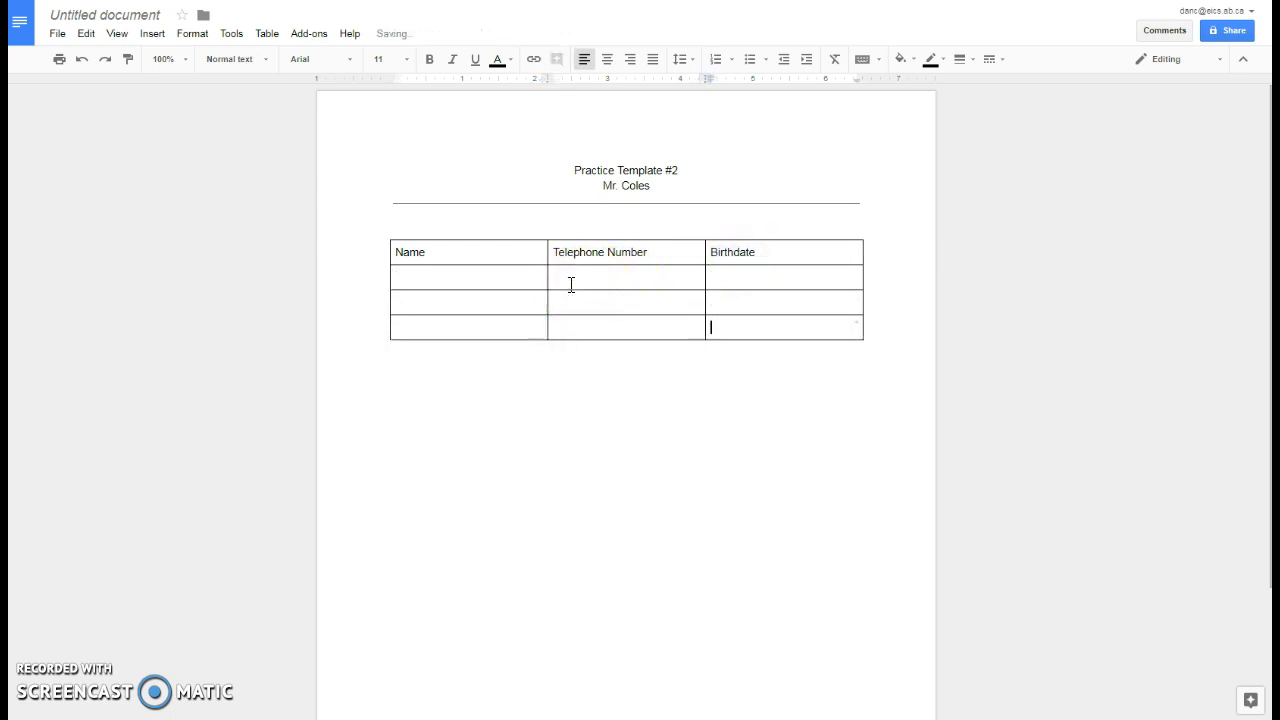
left_click(458, 280)
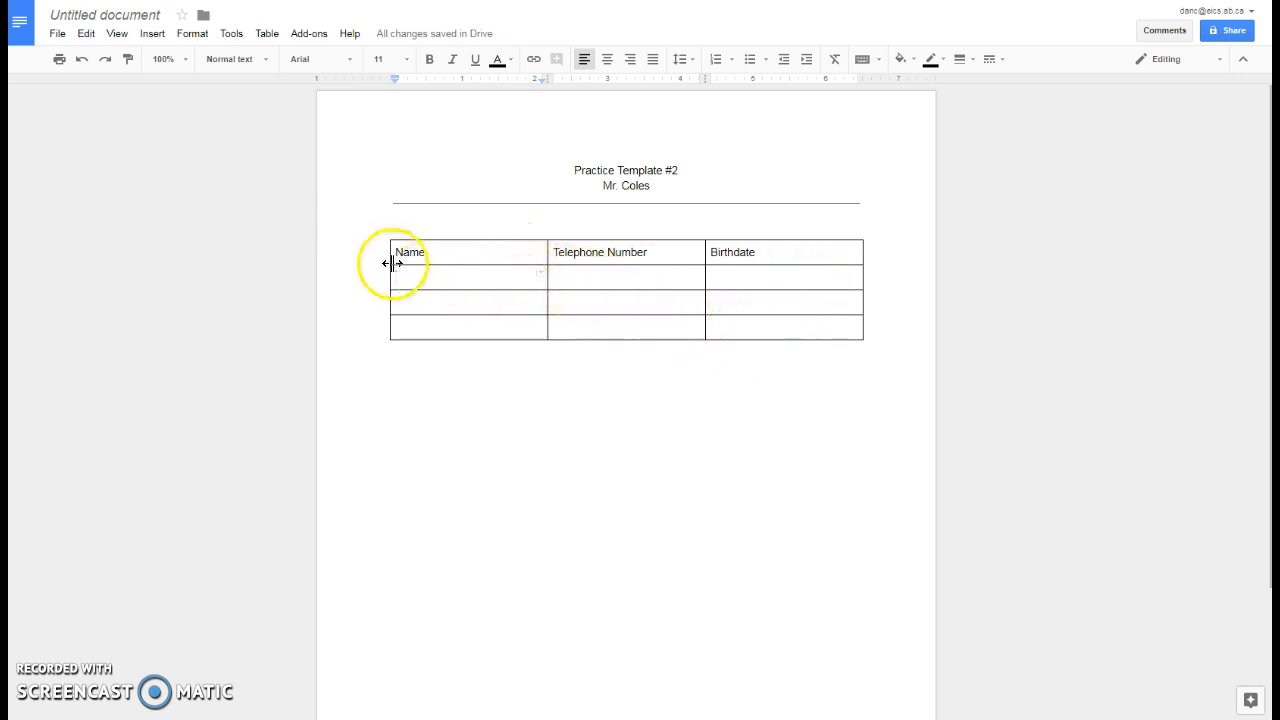
- Give the table's header row a 3 pt dashed border
left_click_drag(396, 254, 819, 254)
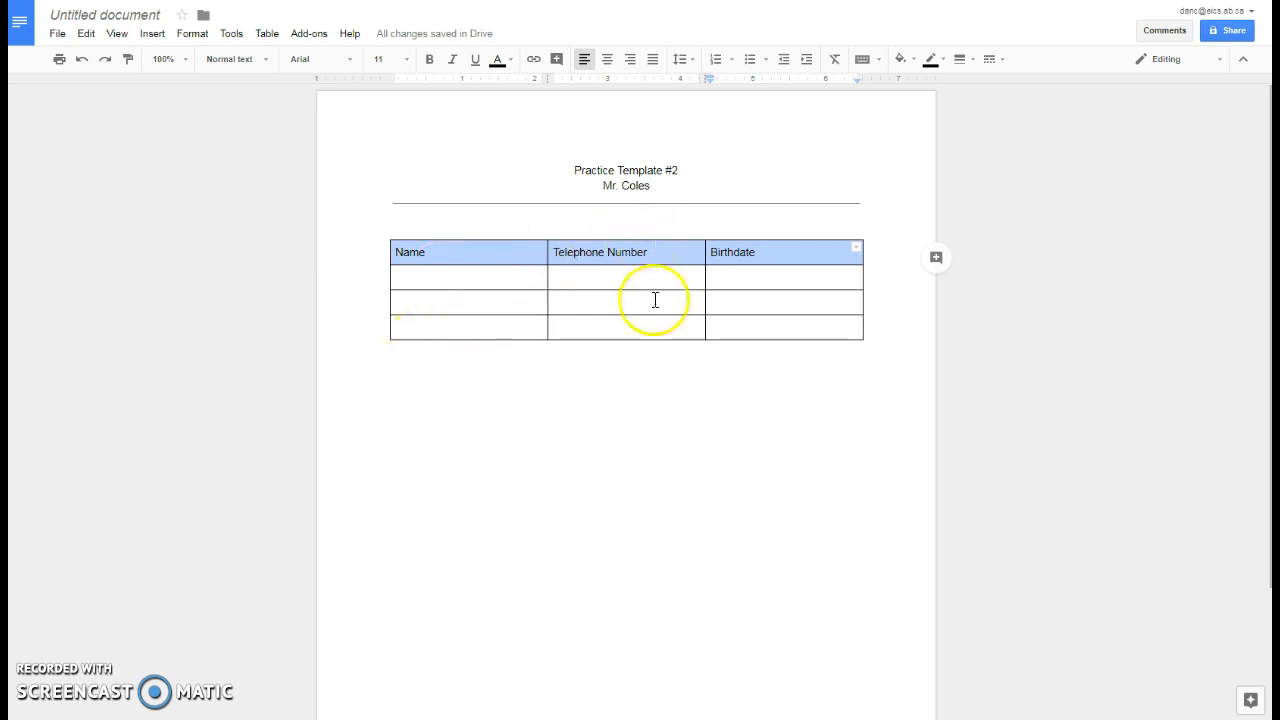
left_click(966, 60)
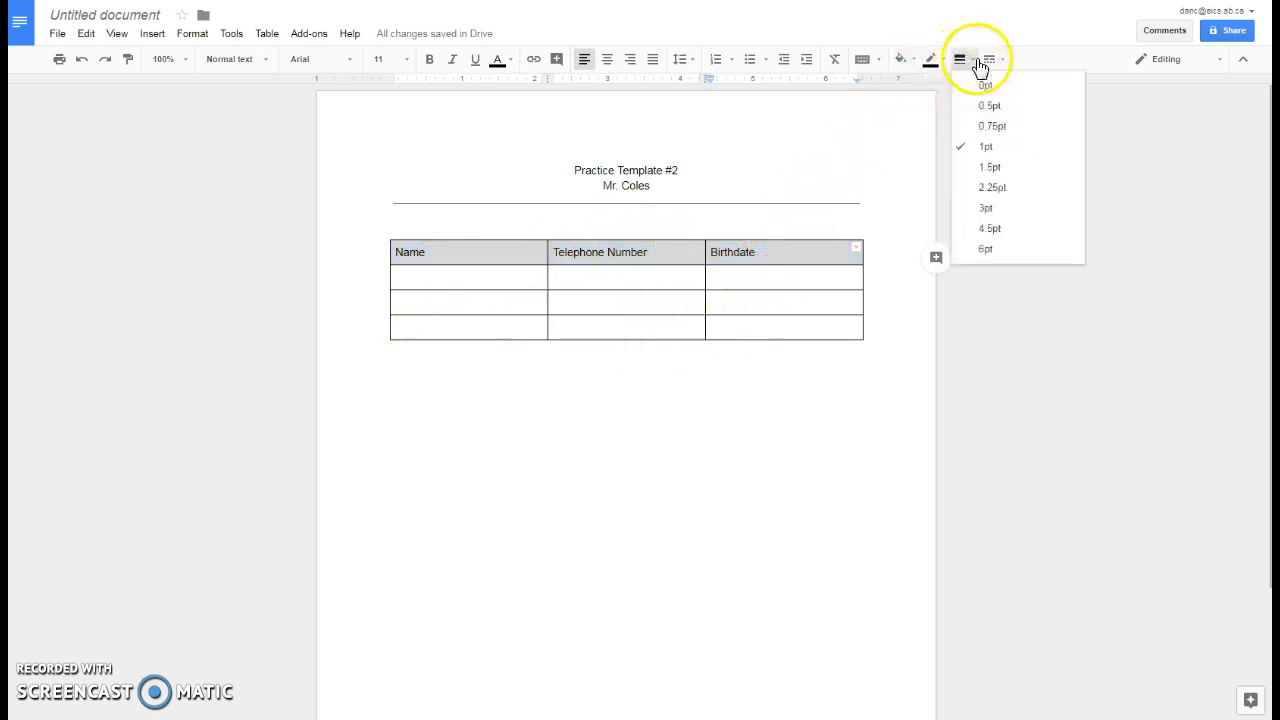
left_click(988, 208)
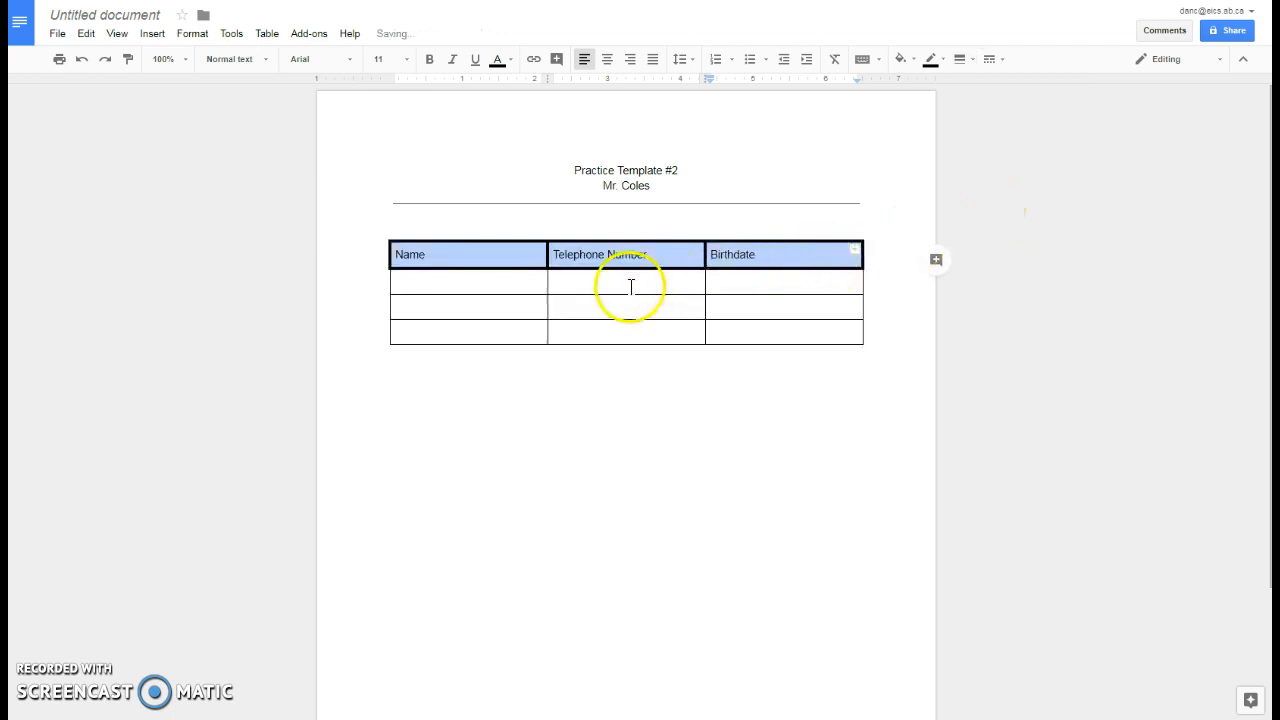
left_click(990, 60)
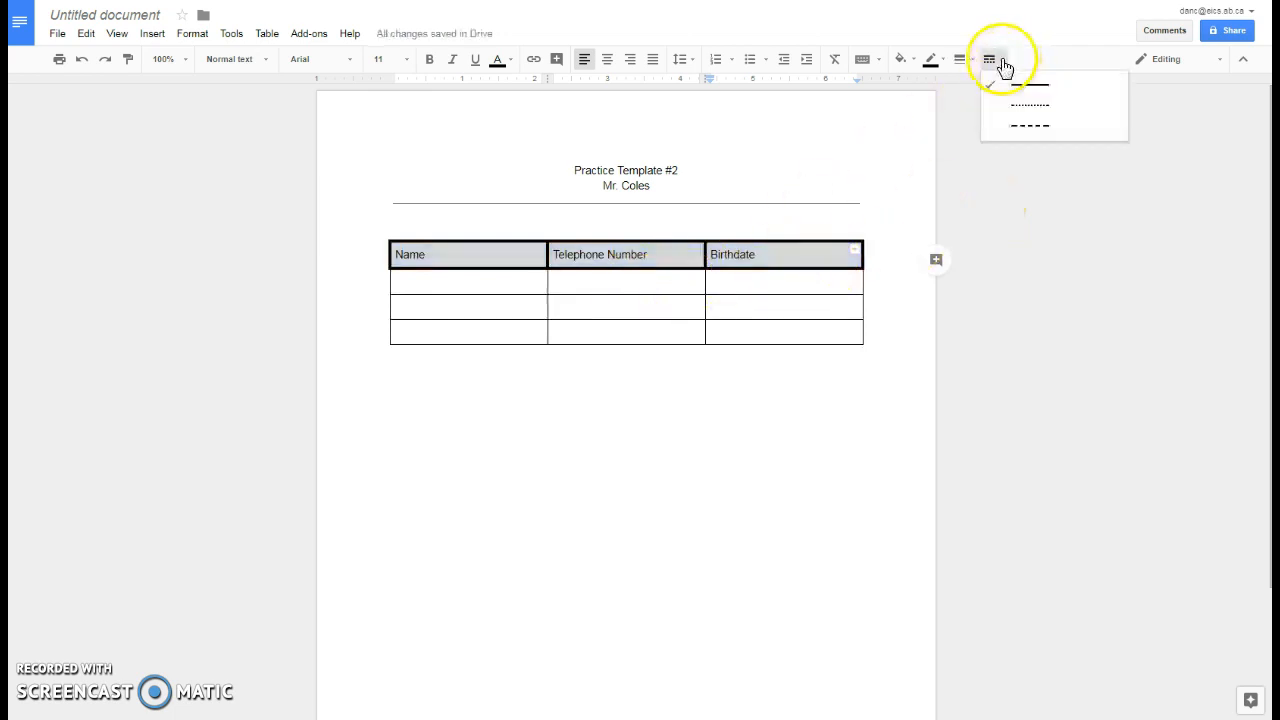
left_click(1028, 110)
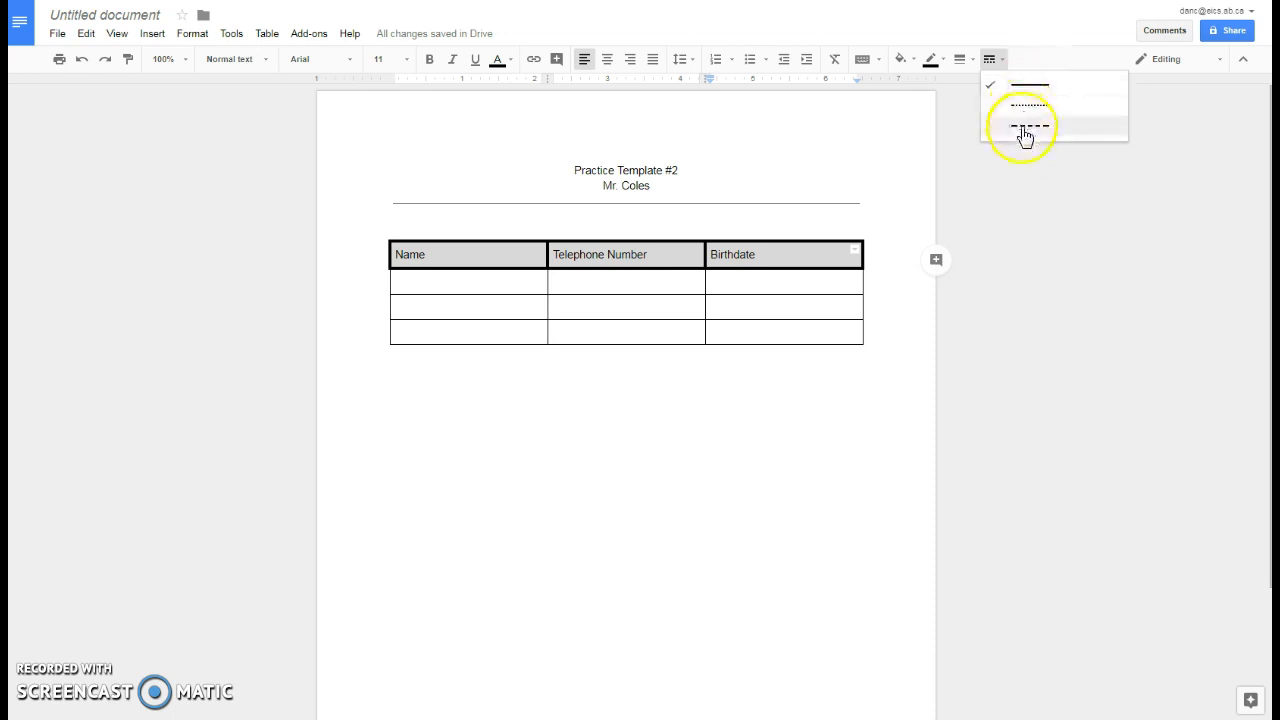
left_click(1024, 128)
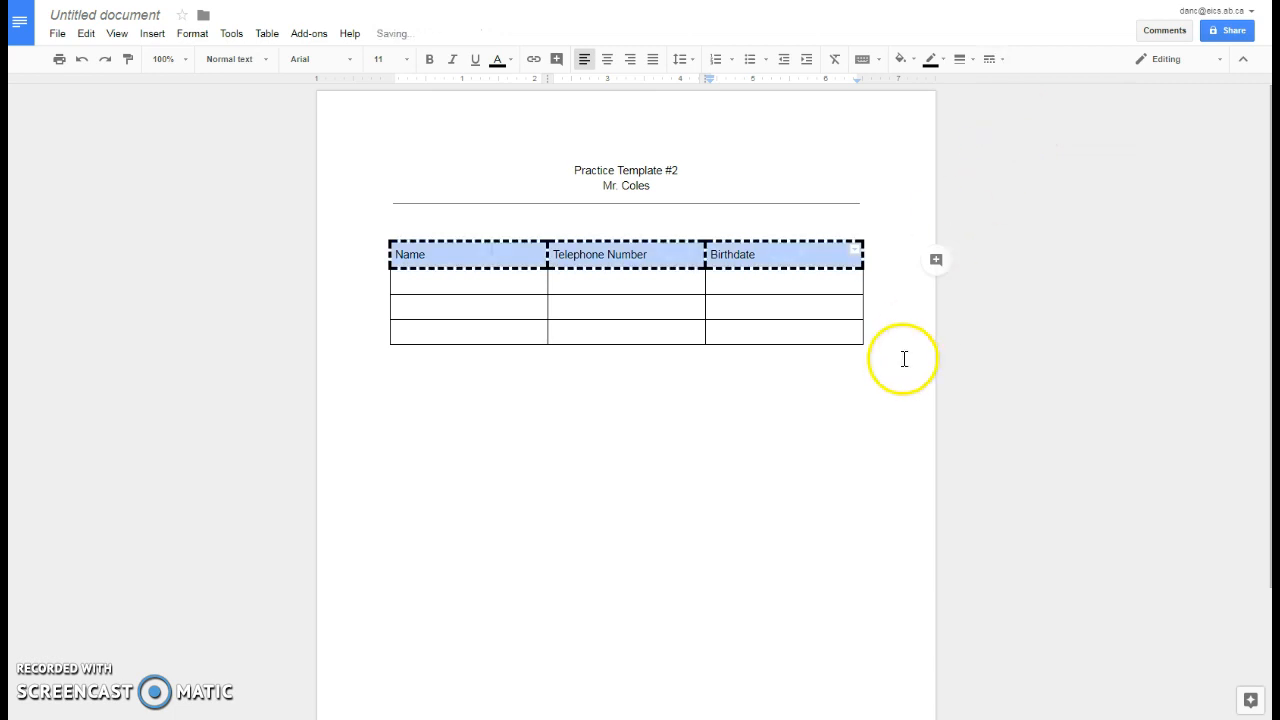
- Switch the header row's border to a solid line and set its width to 1.5 pt
left_click(996, 62)
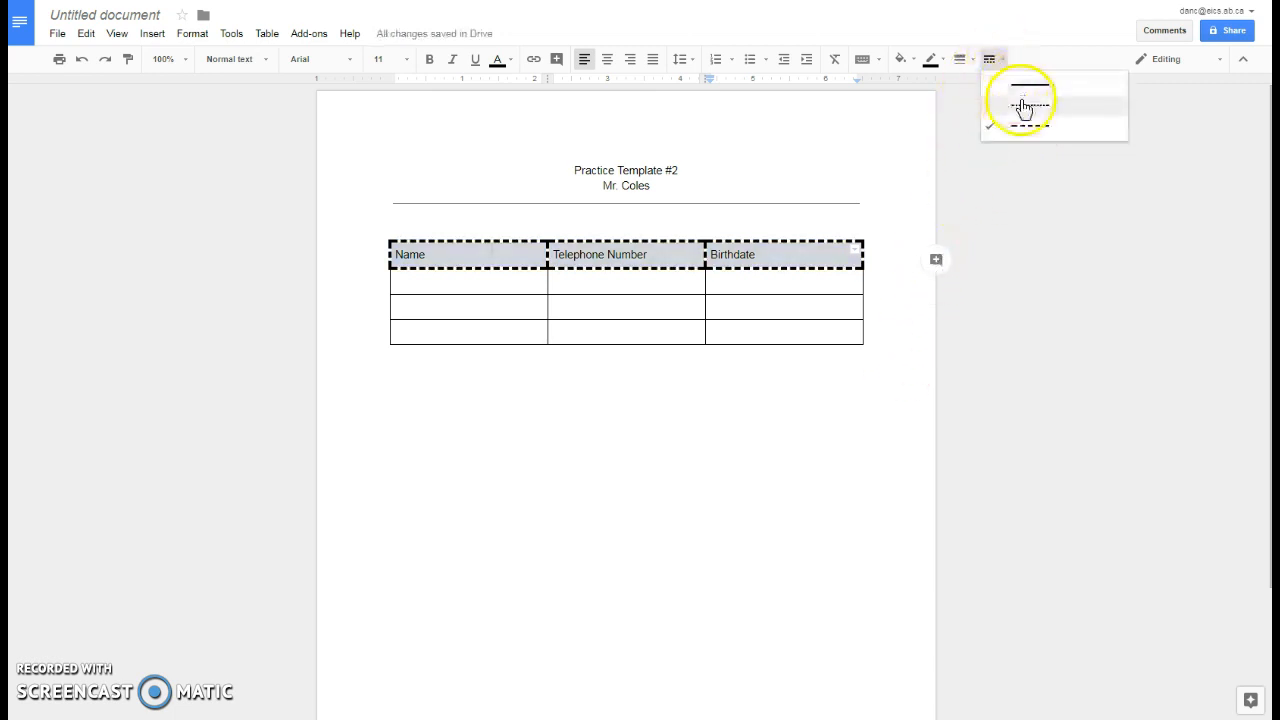
left_click(1028, 85)
left_click(959, 59)
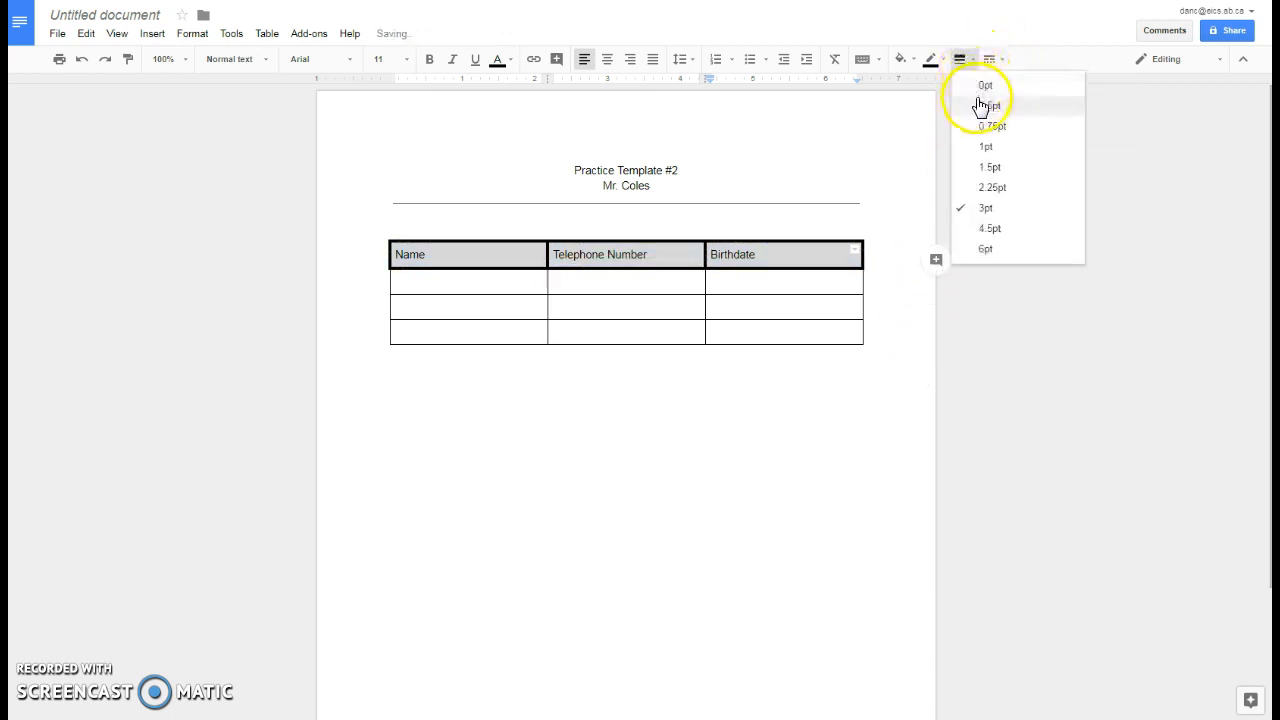
left_click(991, 168)
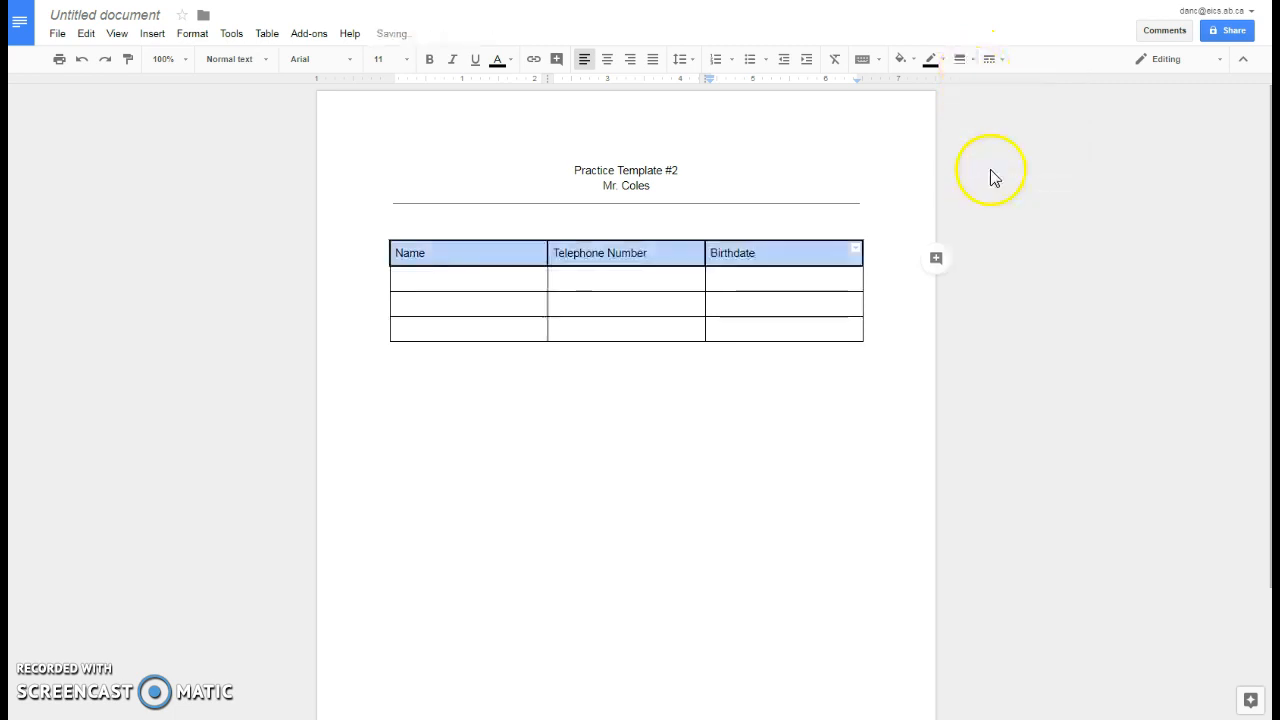
- Colour the header row's border dark blue and deselect the row
left_click(946, 64)
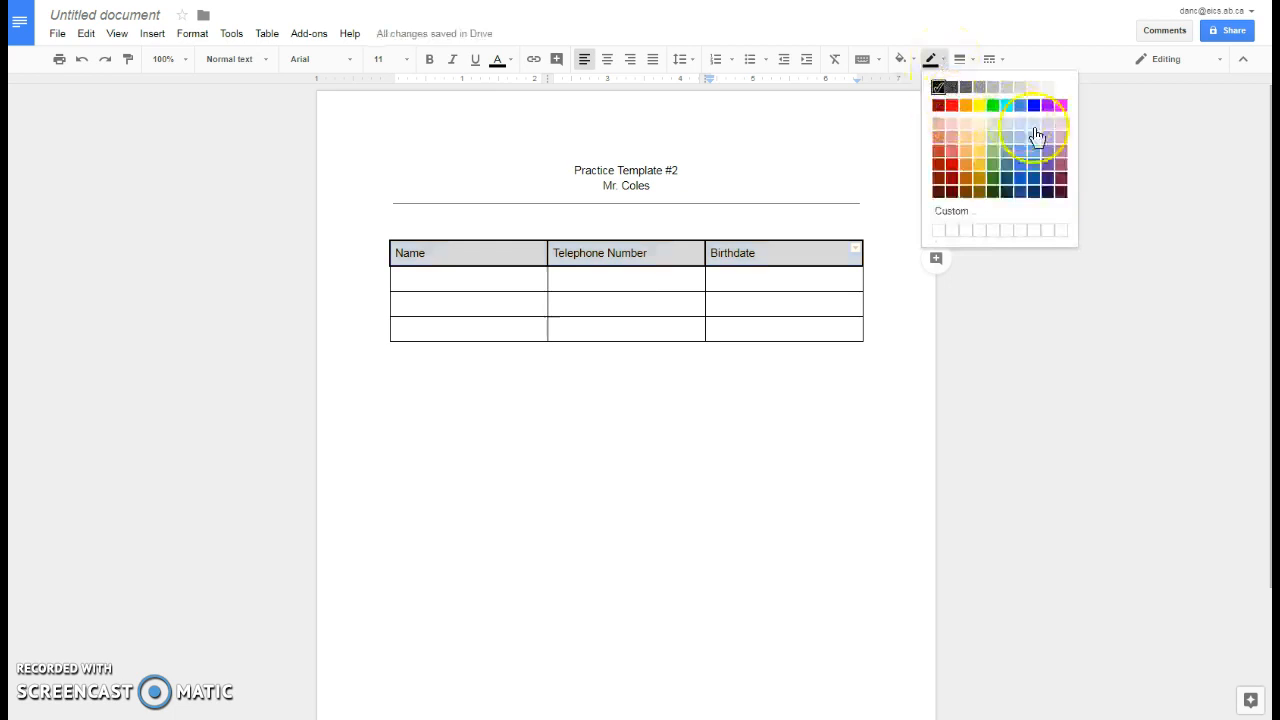
left_click(1040, 194)
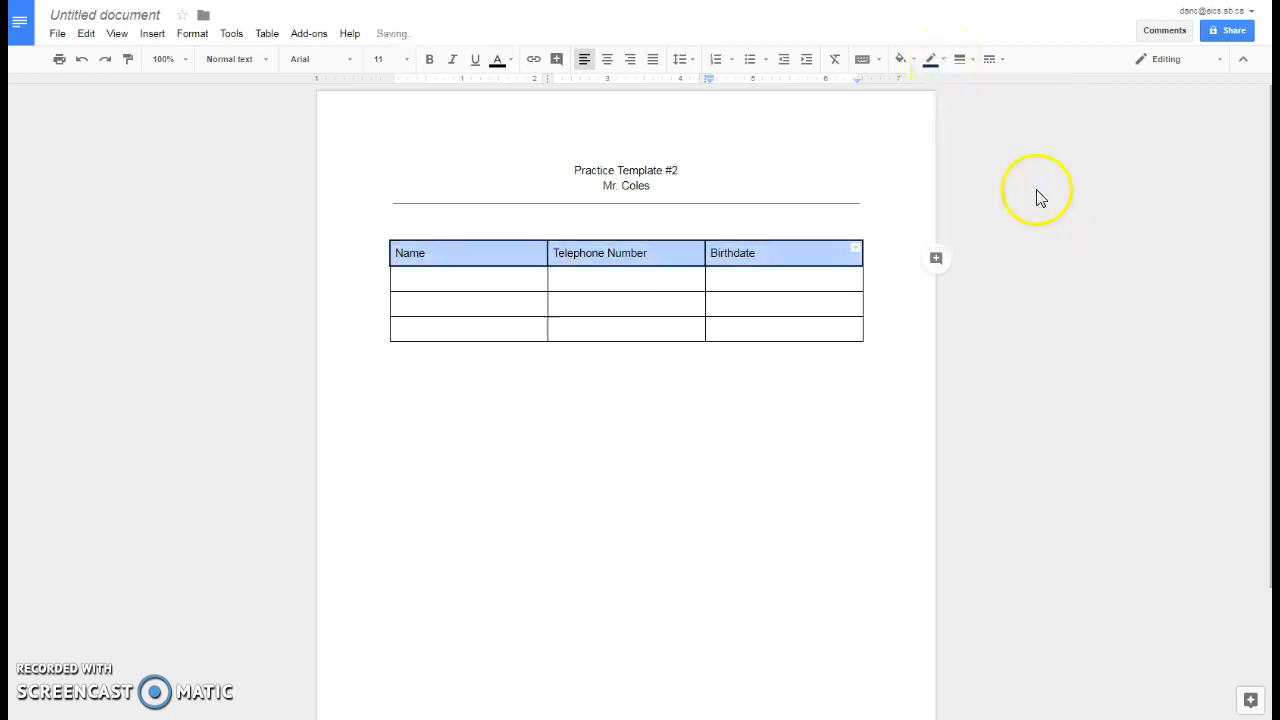
left_click(777, 320)
- Select the three heading cells and change their border colour to red
left_click_drag(775, 262, 514, 251)
left_click(946, 62)
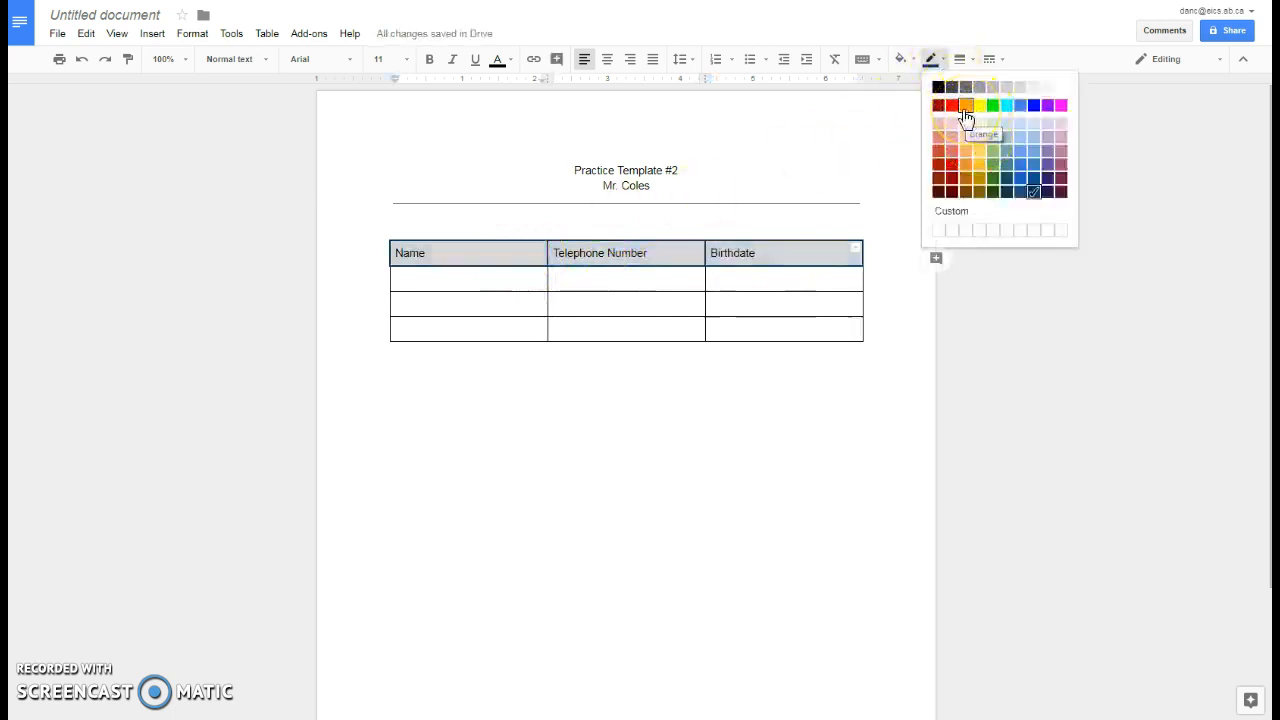
left_click(951, 105)
left_click(771, 306)
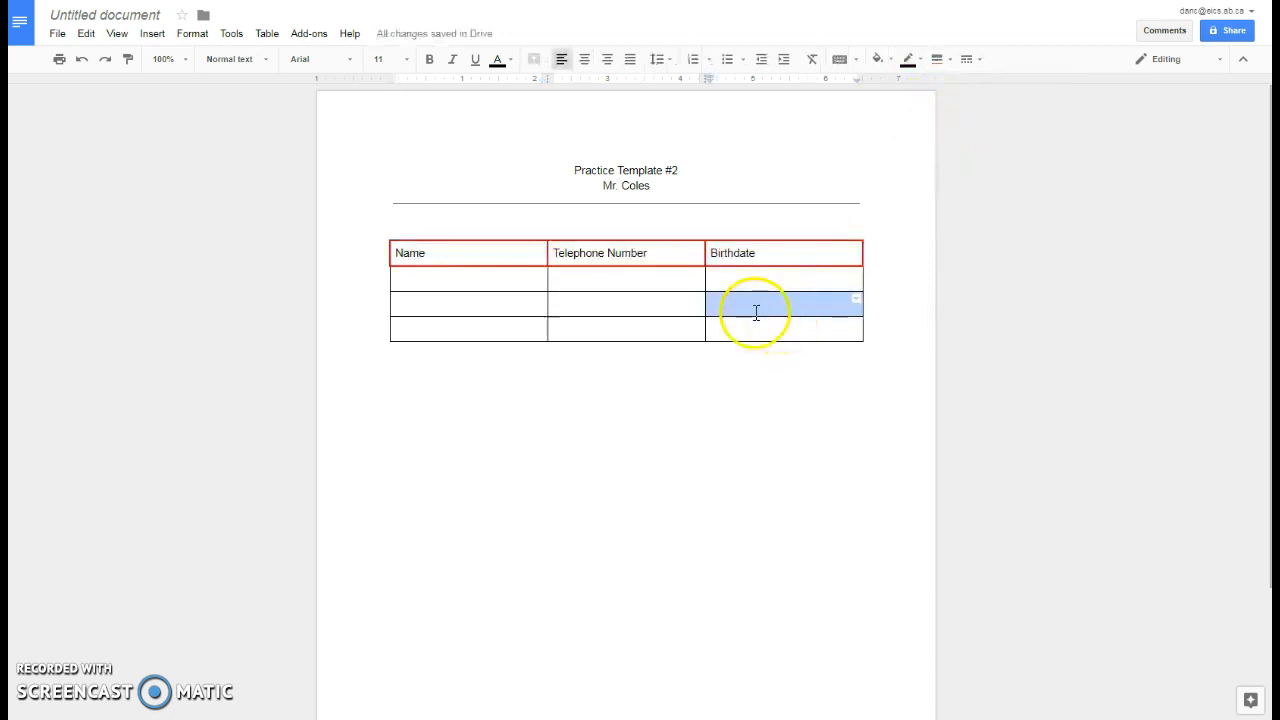
- Fill the background of the header row's three cells with light blue
left_click_drag(772, 258, 517, 251)
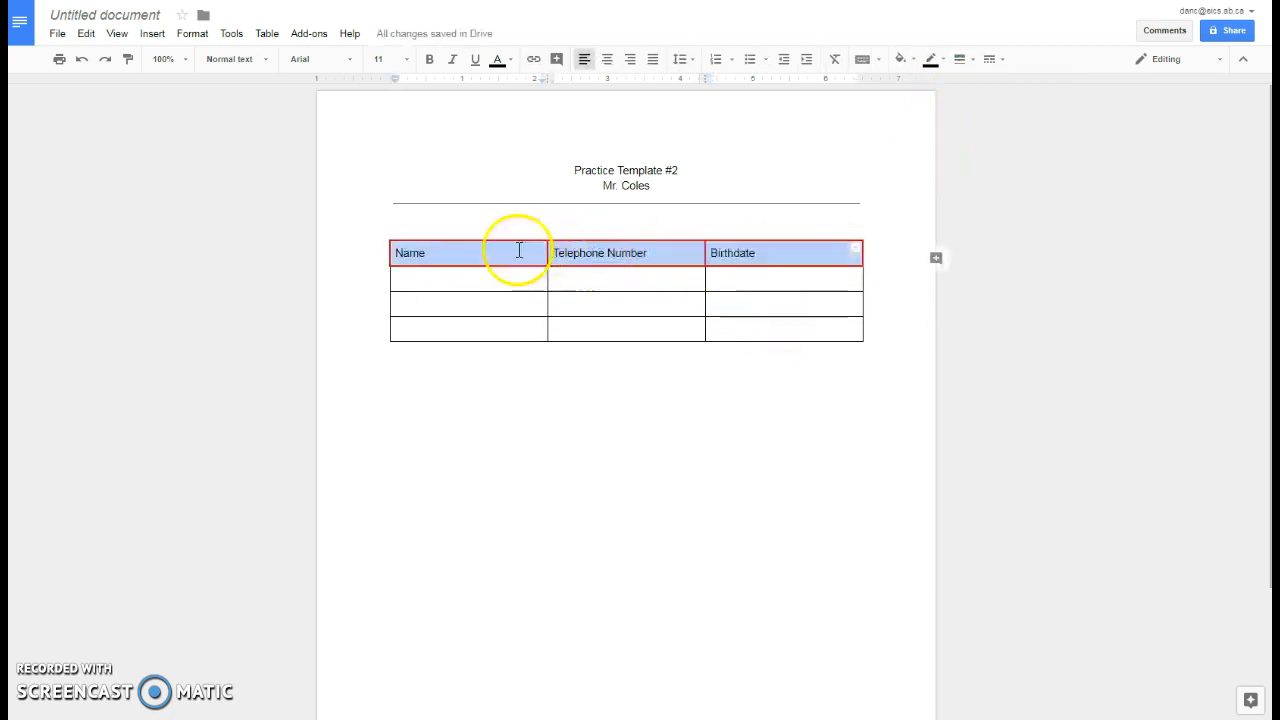
left_click(914, 66)
left_click(916, 90)
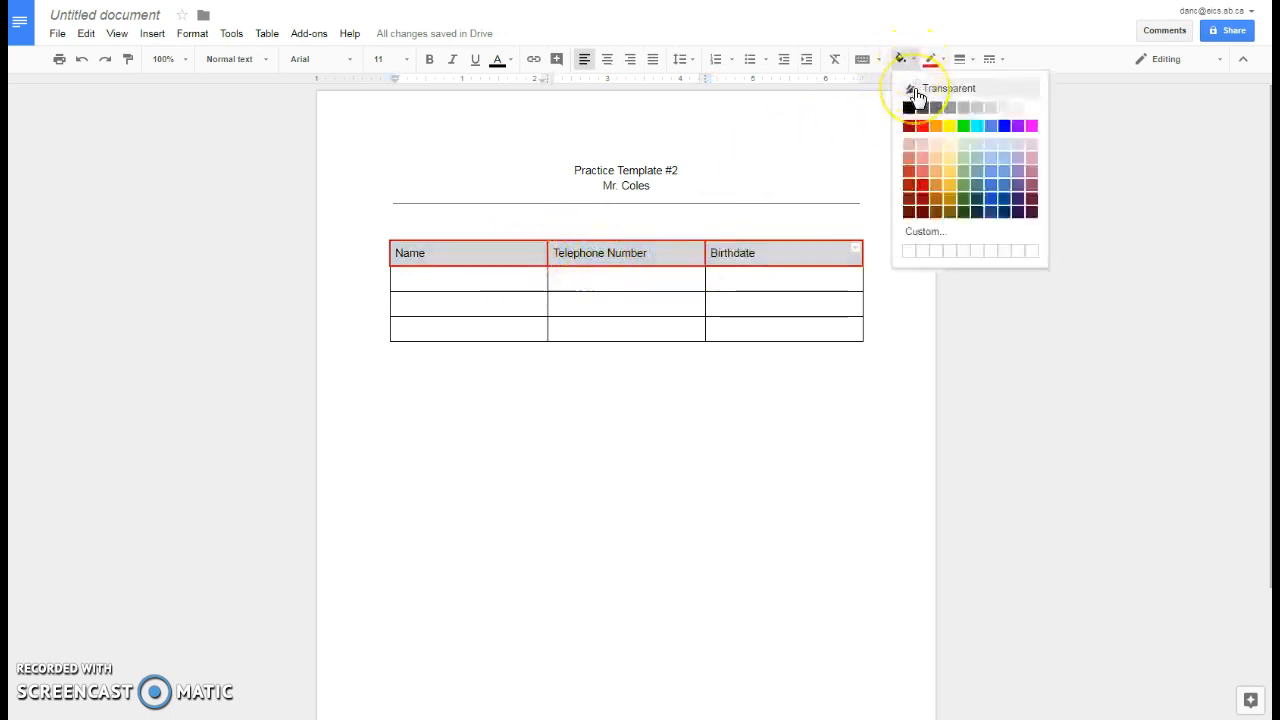
left_click(1005, 167)
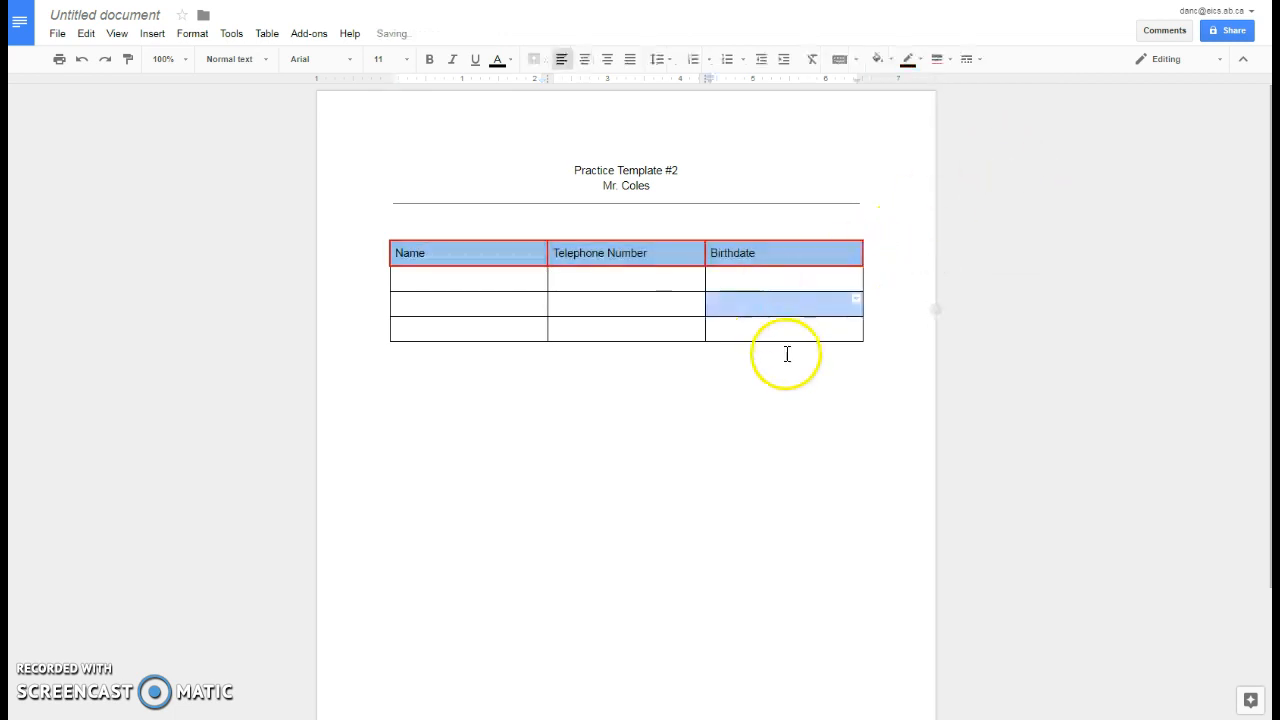
- Try bold, italic and underline in turn on the header row's text, switching each one off again
left_click(743, 252)
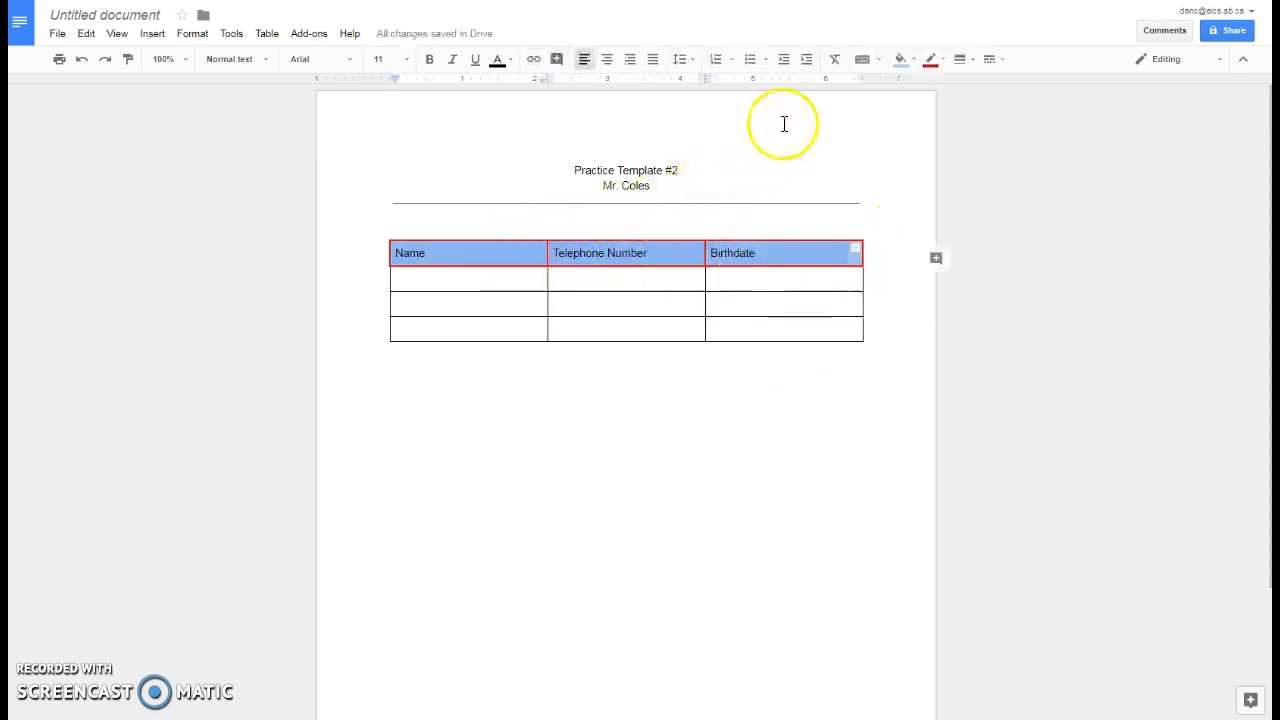
left_click(835, 60)
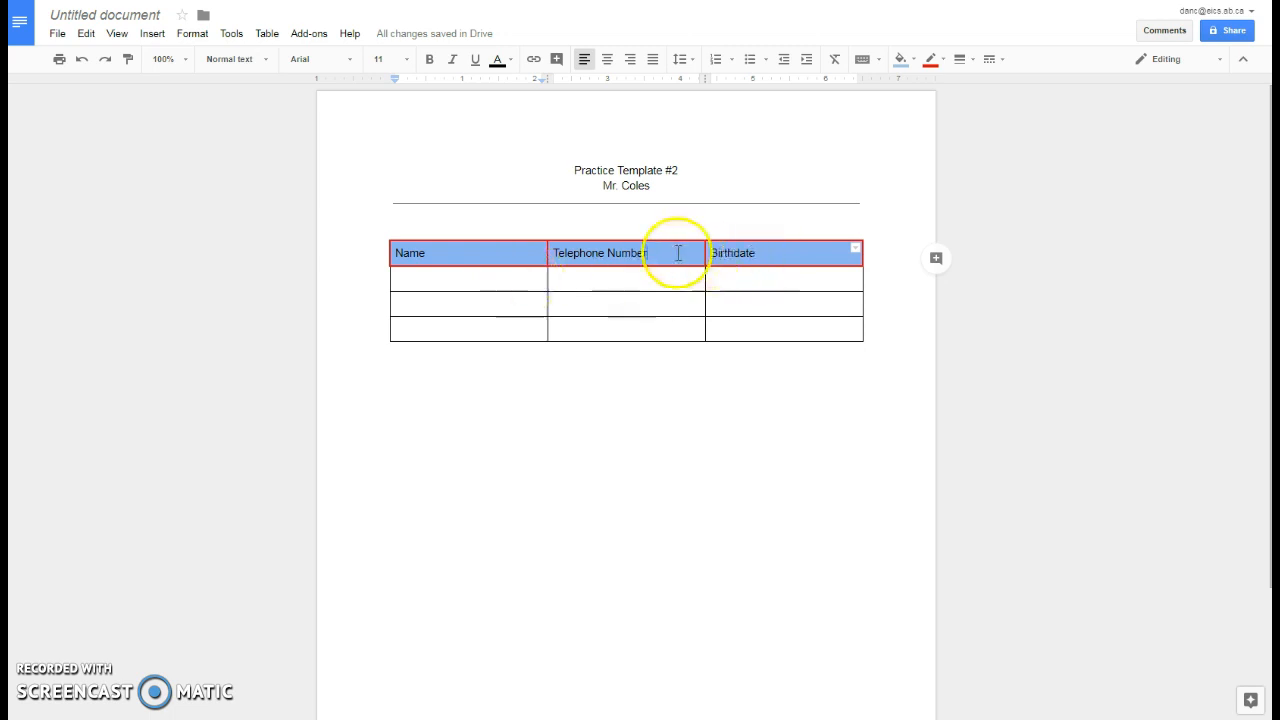
left_click(781, 253)
left_click_drag(781, 253, 406, 254)
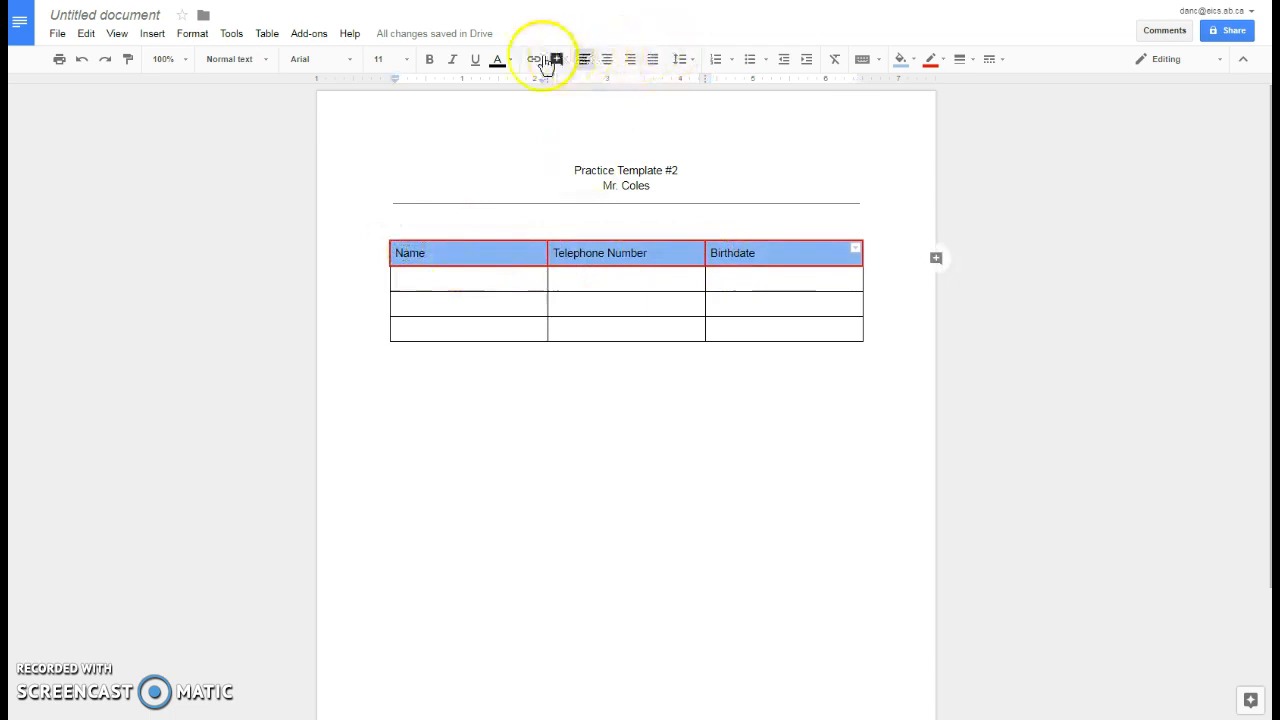
left_click(431, 60)
left_click(434, 66)
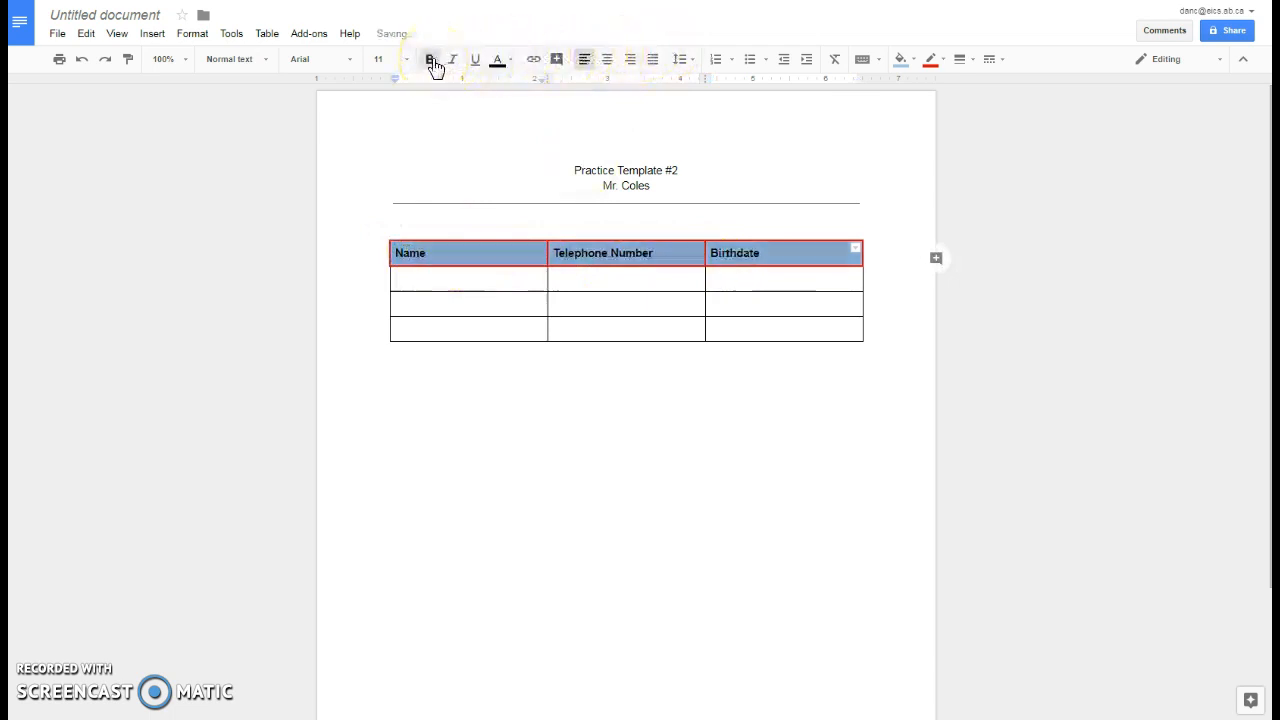
left_click(453, 66)
left_click(453, 66)
left_click(475, 62)
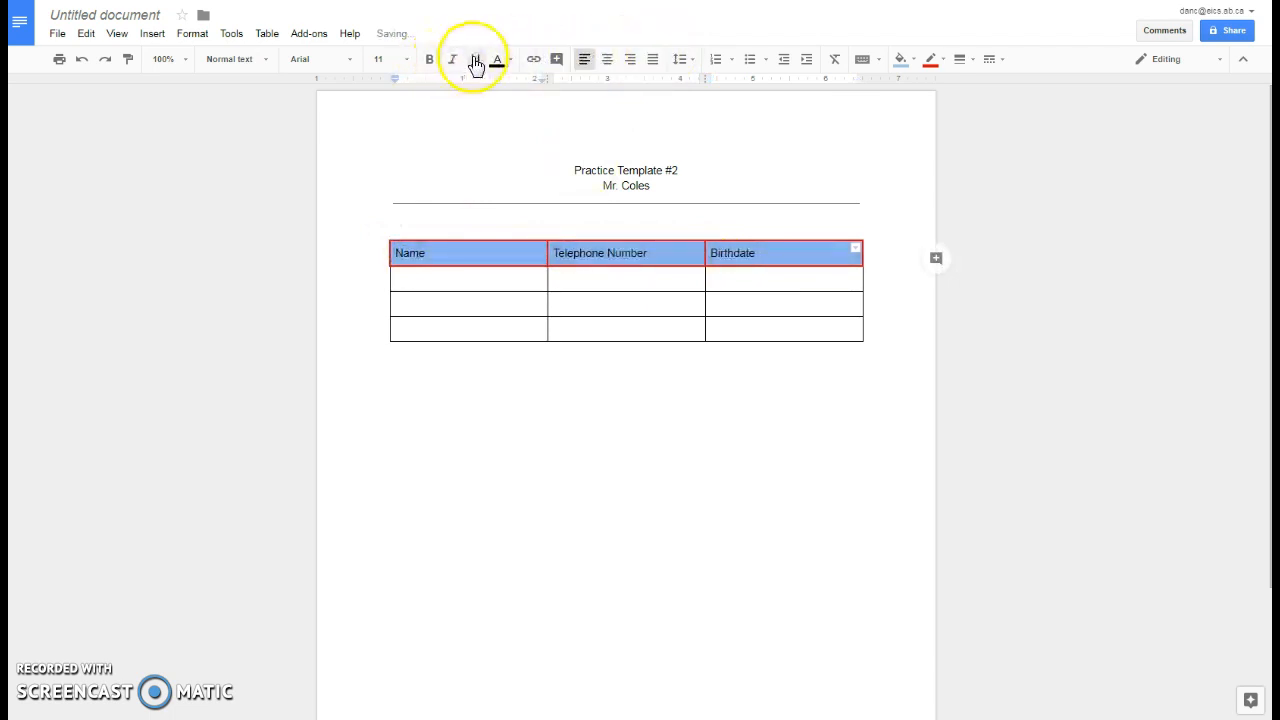
left_click(475, 62)
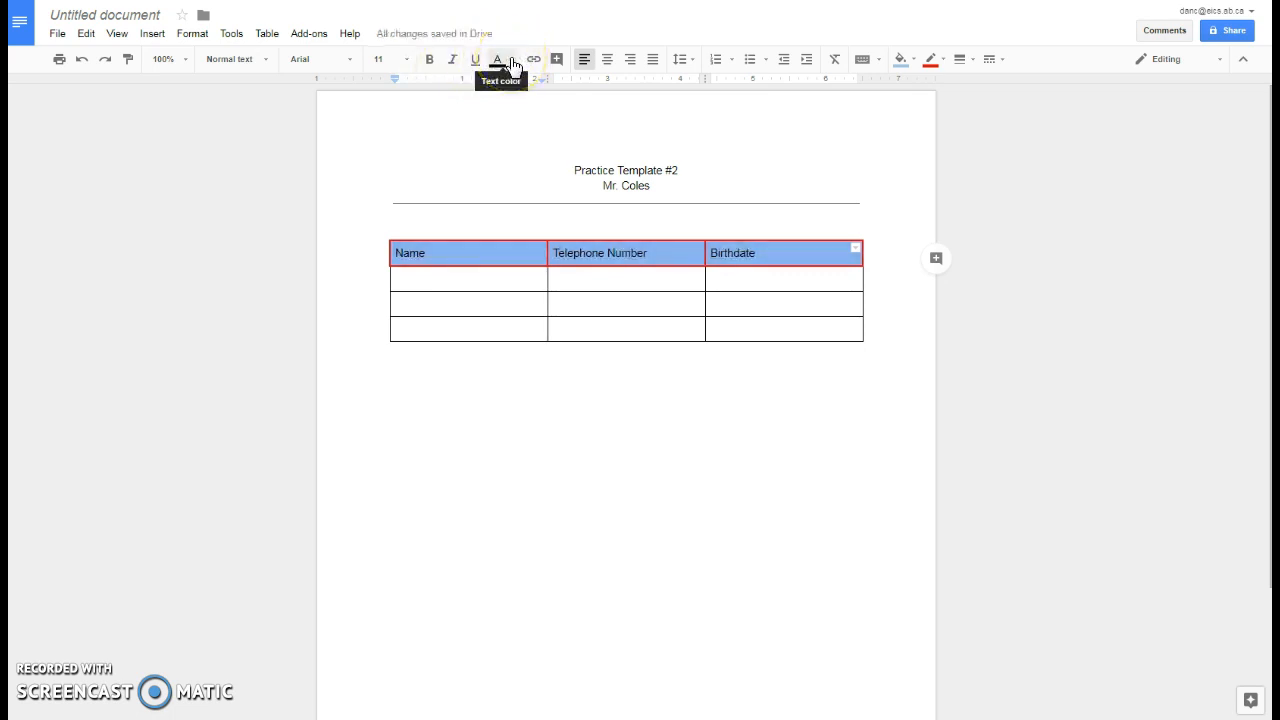
- Hide the header row's border by setting its width to 0 pt
left_click(972, 70)
left_click(986, 85)
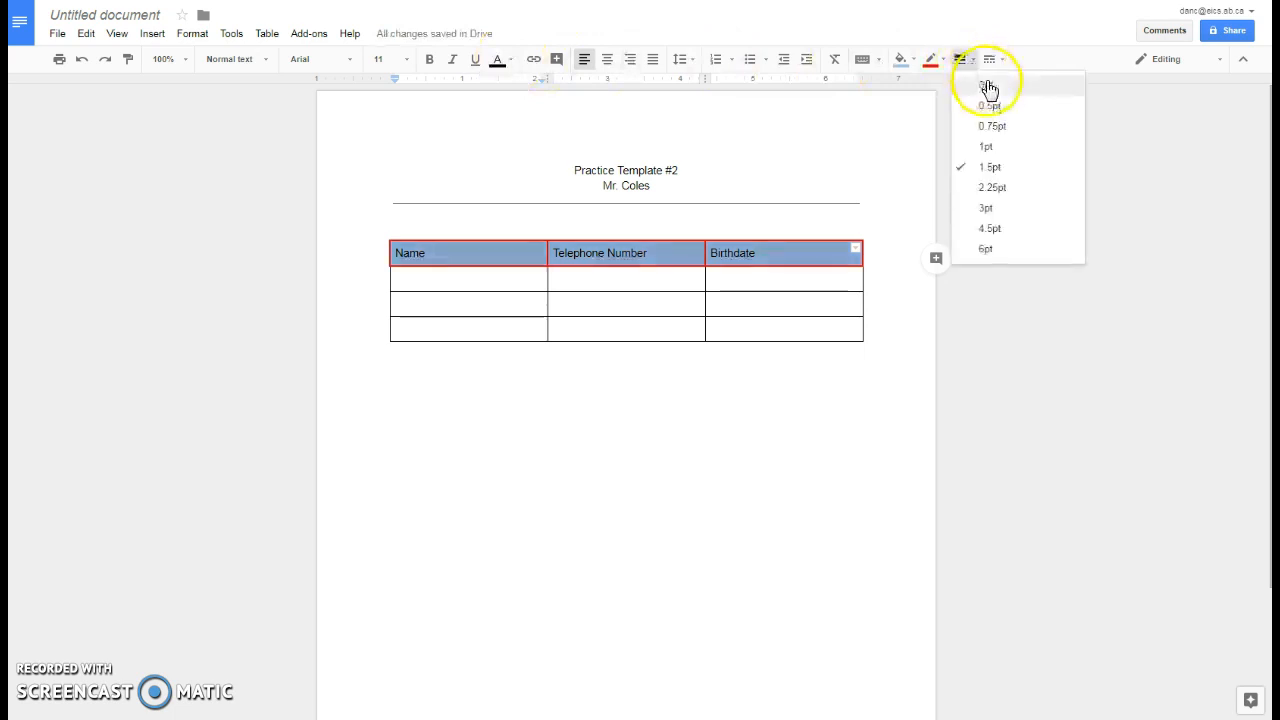
left_click(985, 88)
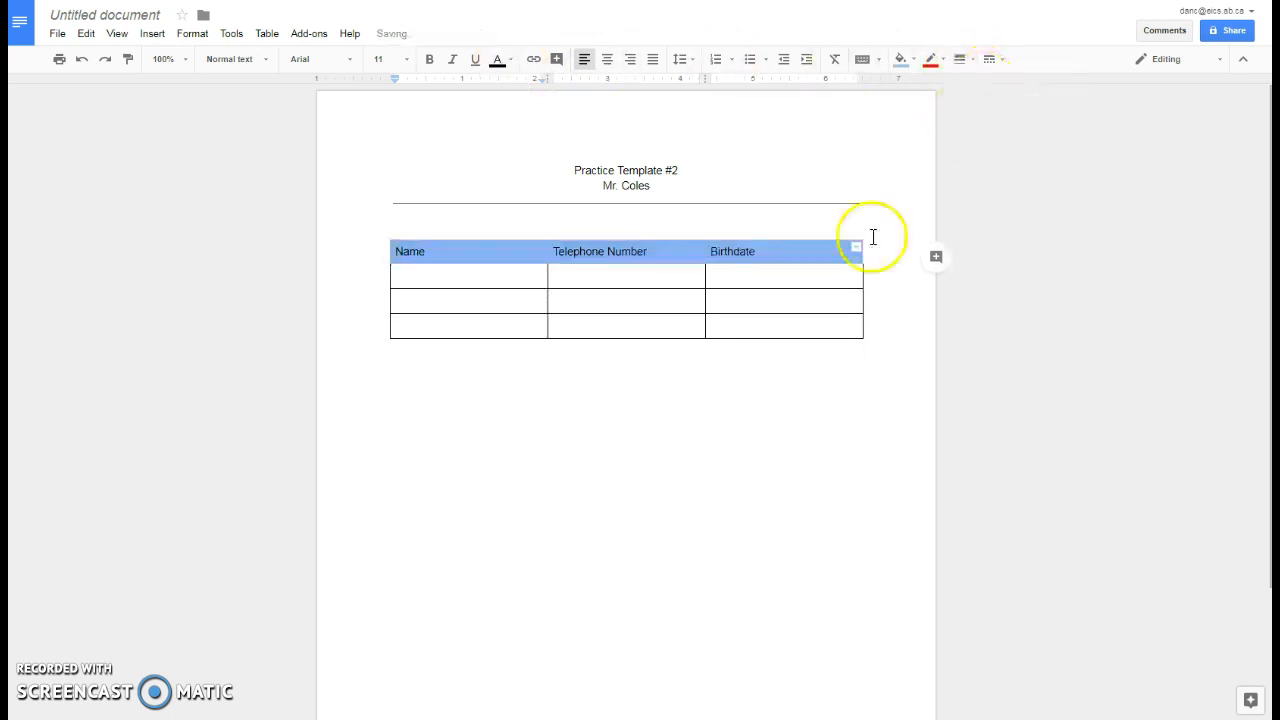
left_click(823, 294)
left_click(745, 284)
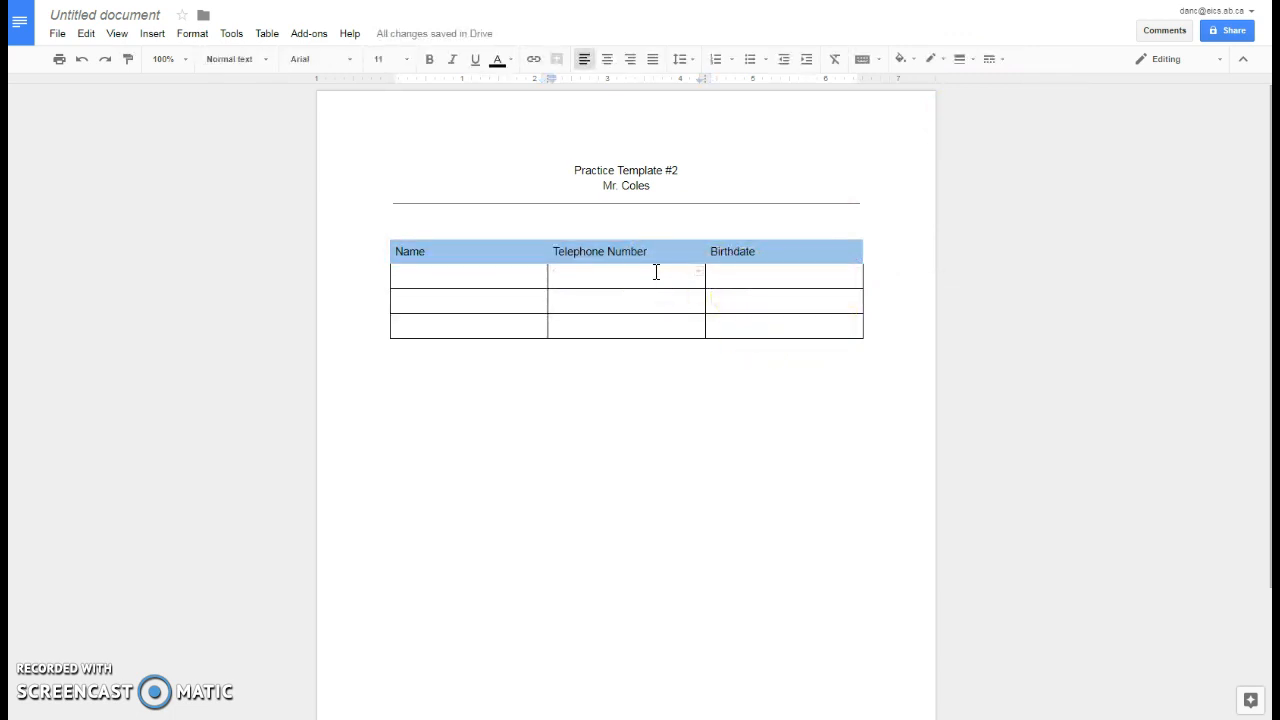
left_click(634, 271)
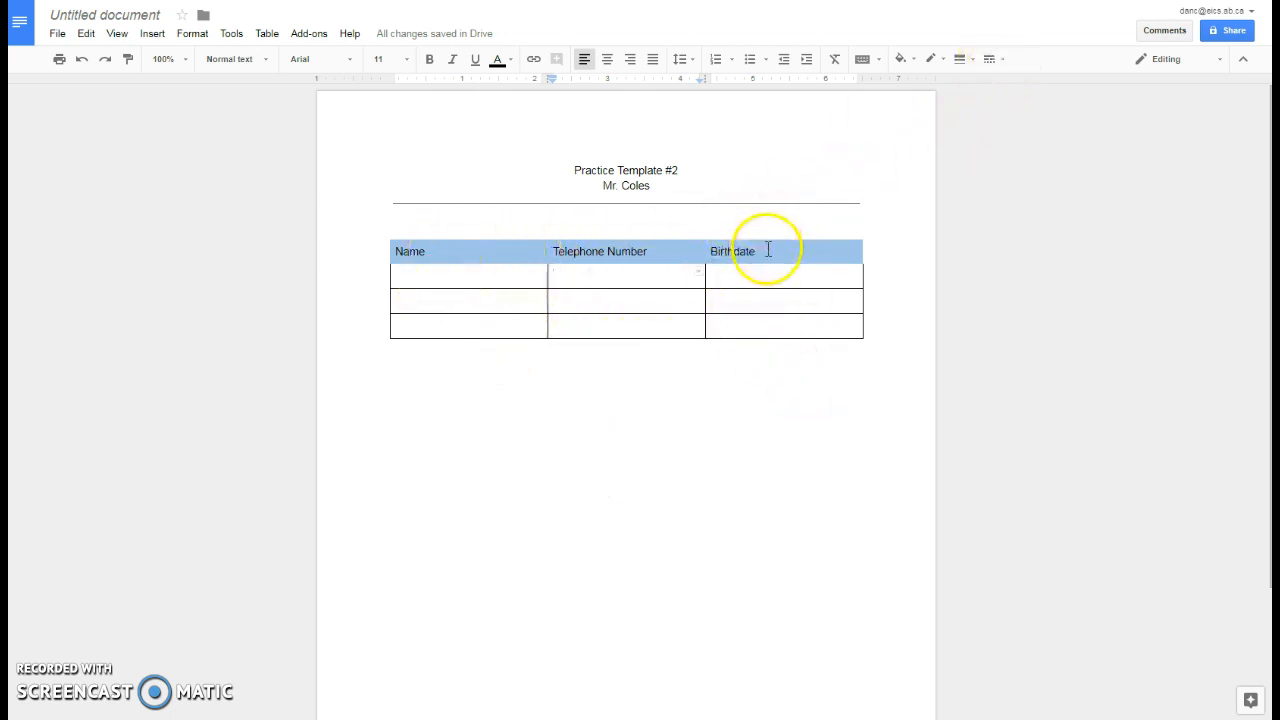
- Set the header row's border width to 1 pt and centre the three headings in their cells
left_click_drag(768, 250, 529, 251)
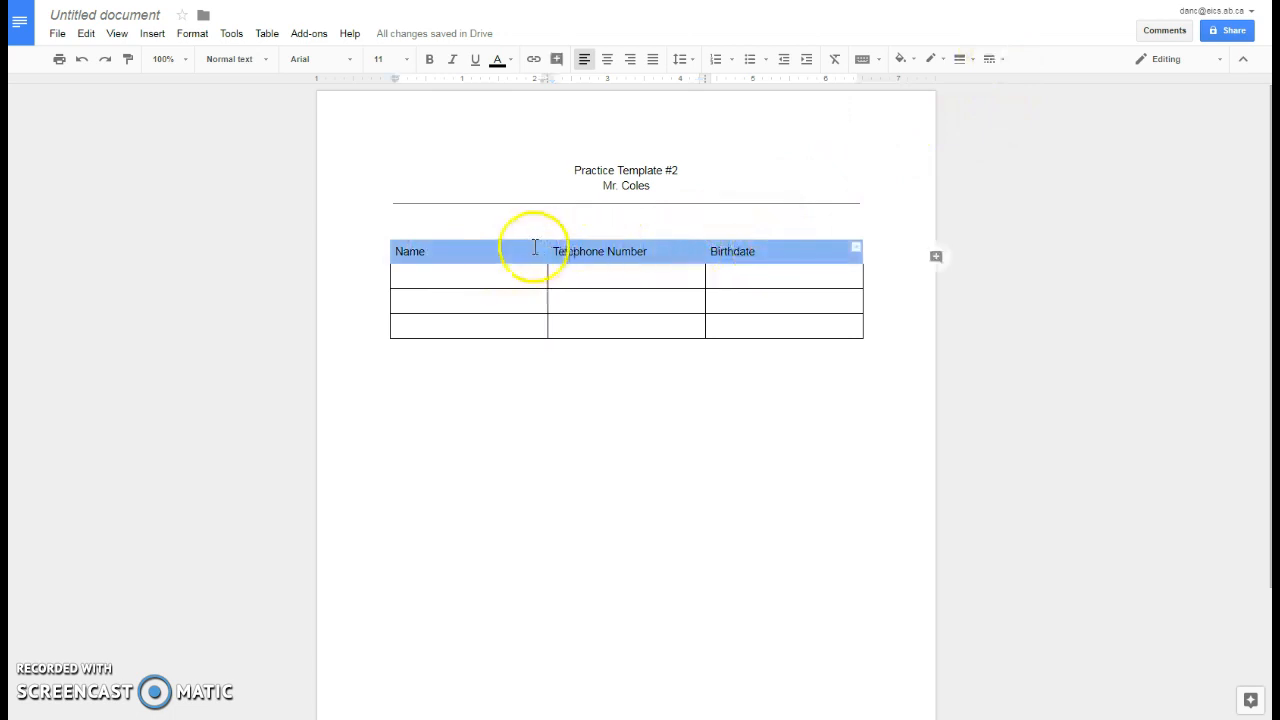
left_click(973, 62)
left_click(991, 170)
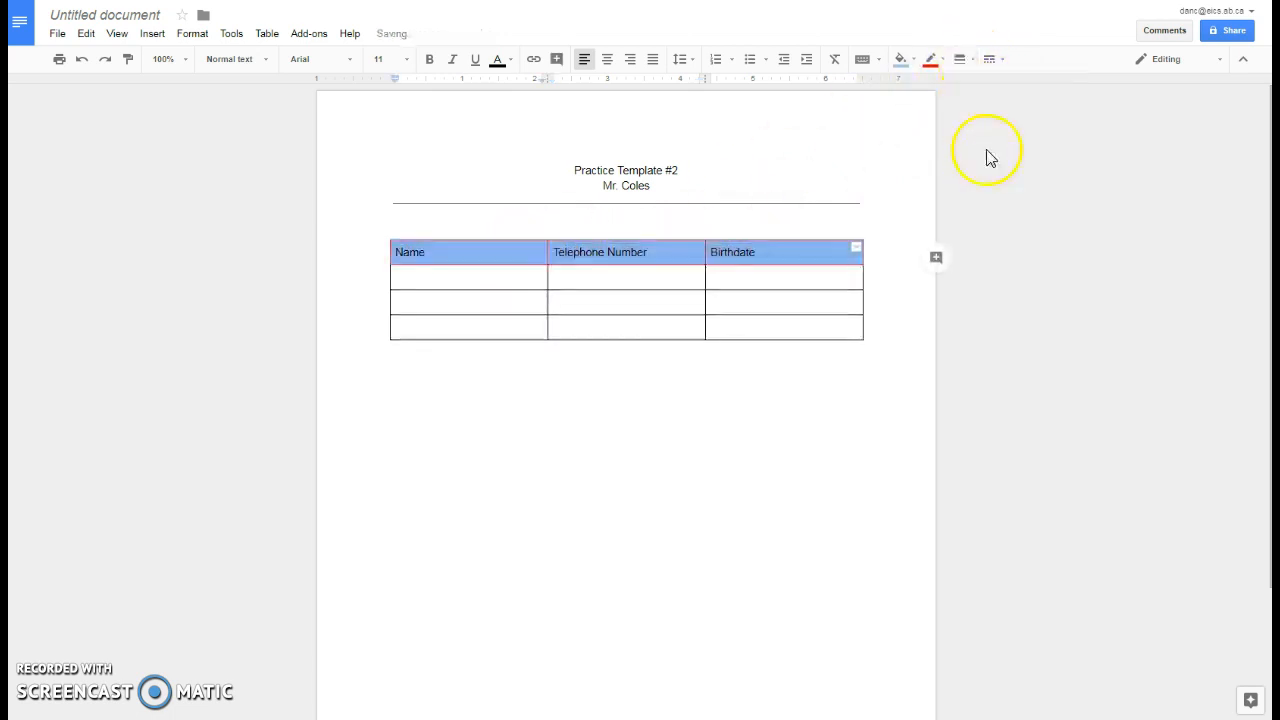
left_click(760, 323)
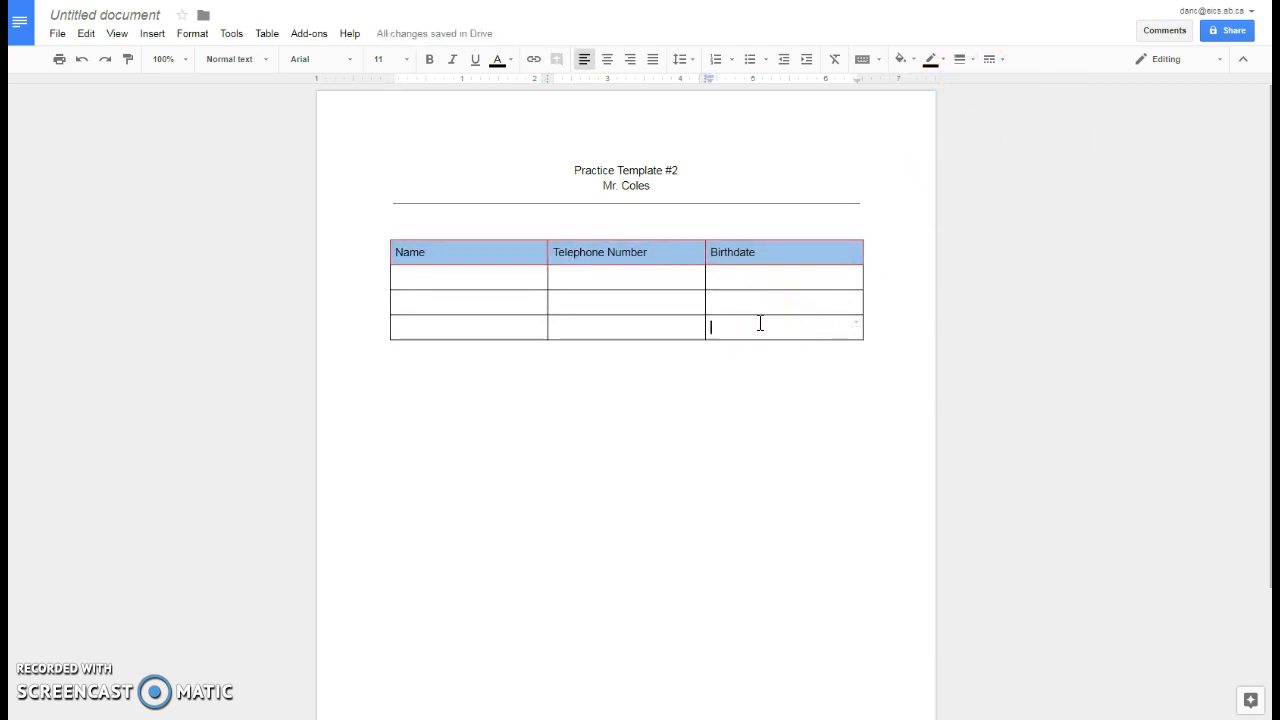
left_click_drag(760, 323, 514, 250)
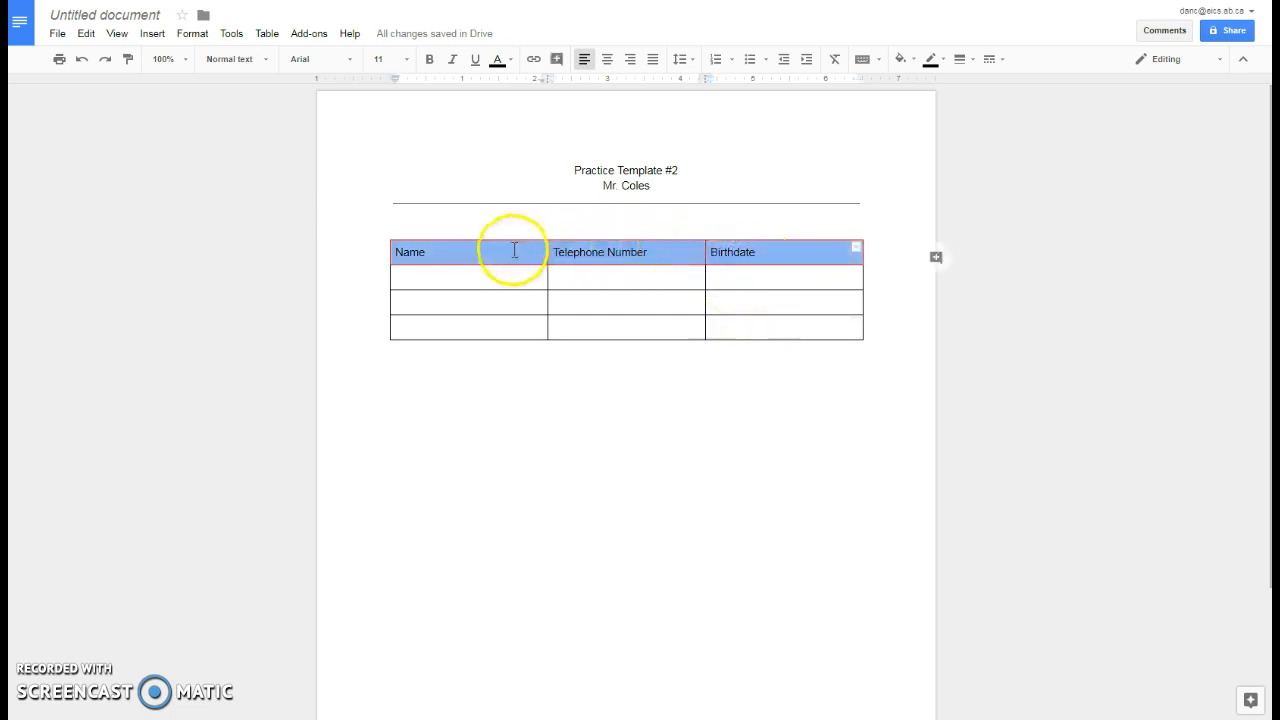
left_click(607, 61)
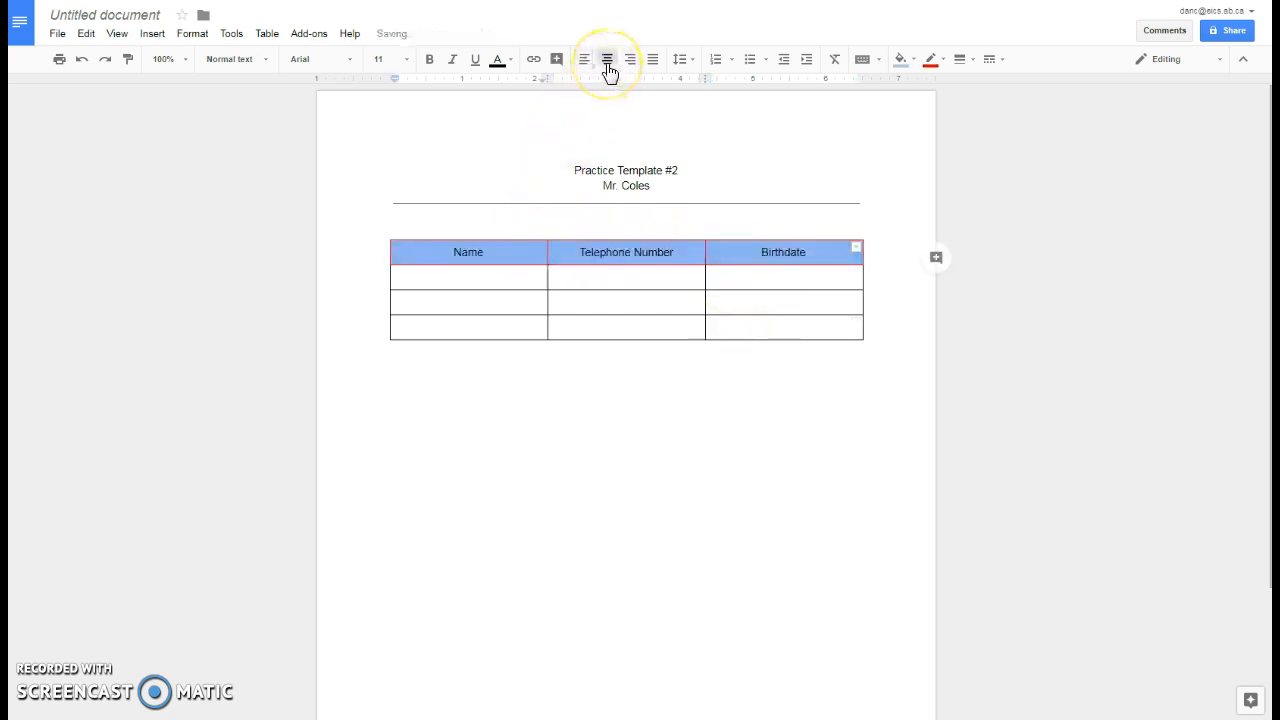
- Enter several lines of filler text in the first cell under "Name" and a sample telephone number in the cell beside it
left_click(517, 278)
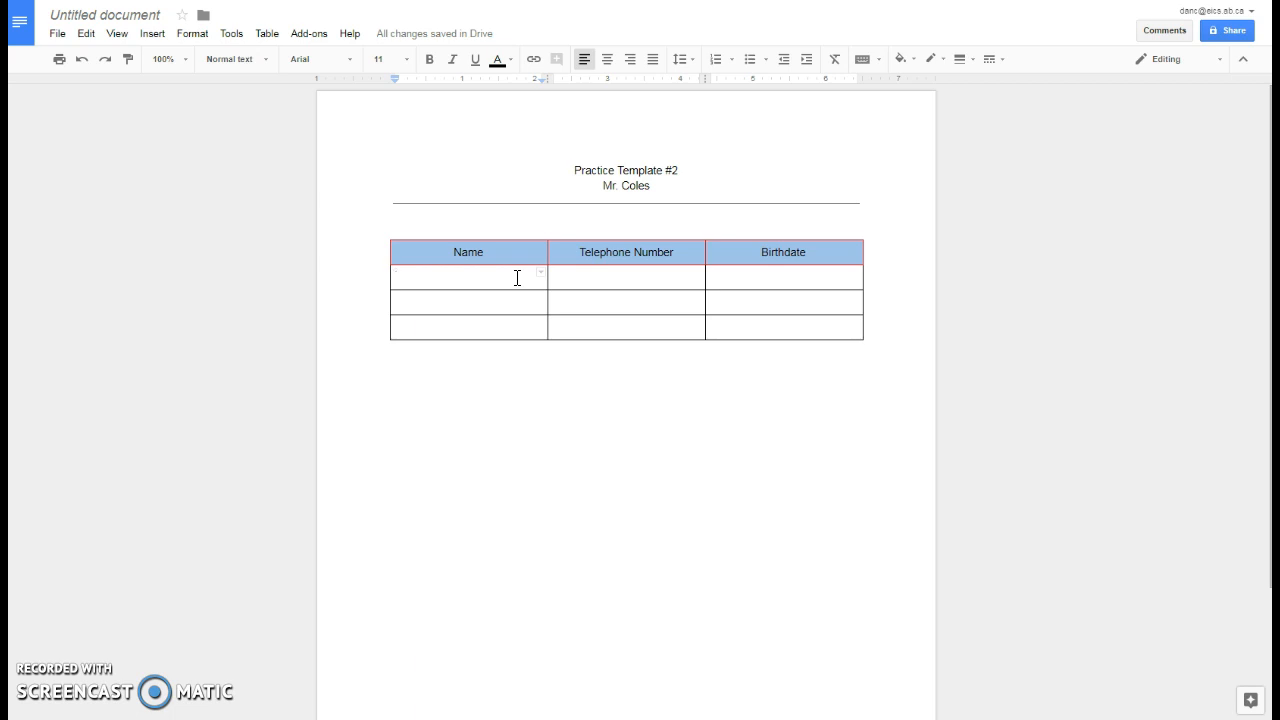
type("fal;sdkjfal;sdkjfal;fjal;sdfjasdl;kfjasl;dkfj asdlkfjasd;lkfjasl;dkfjasl;dkfjasl;dfjasl;dkfjasl;dkfjasl;dkfjasl;dkfjala;sdjf")
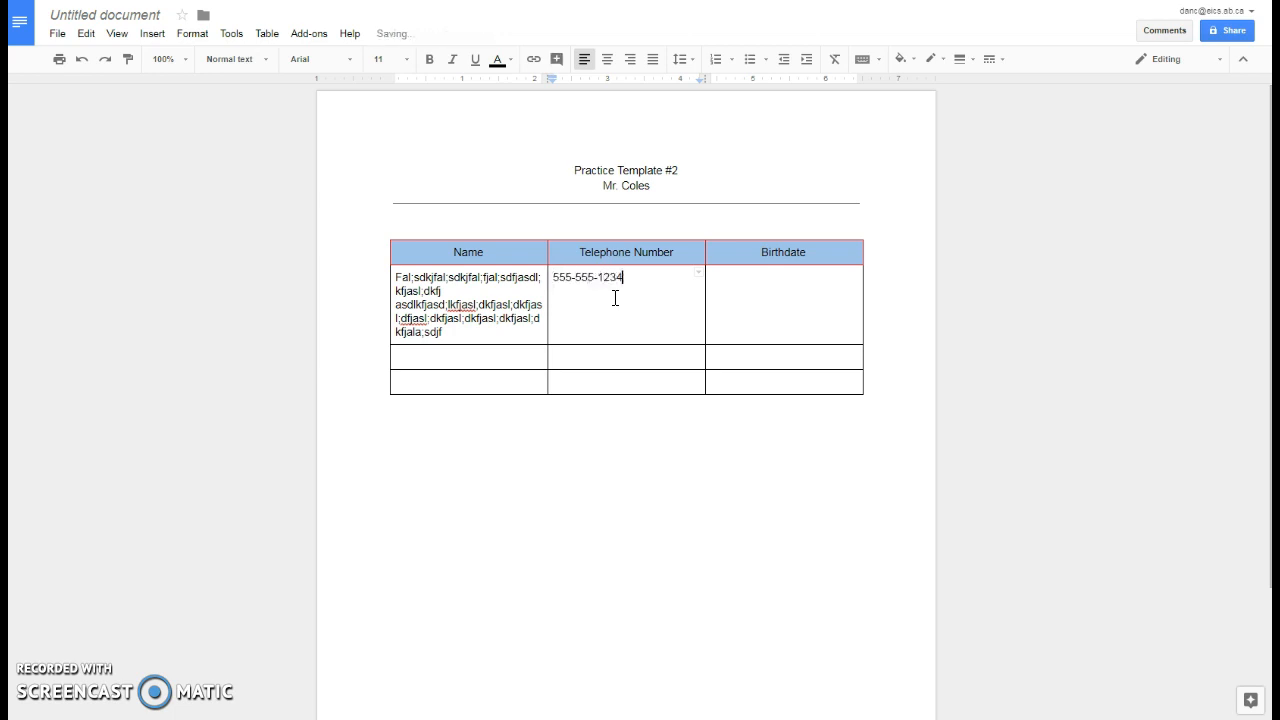
left_click(624, 278)
- Set the vertical alignment of the cell with the sample telephone number to Center
left_click(267, 35)
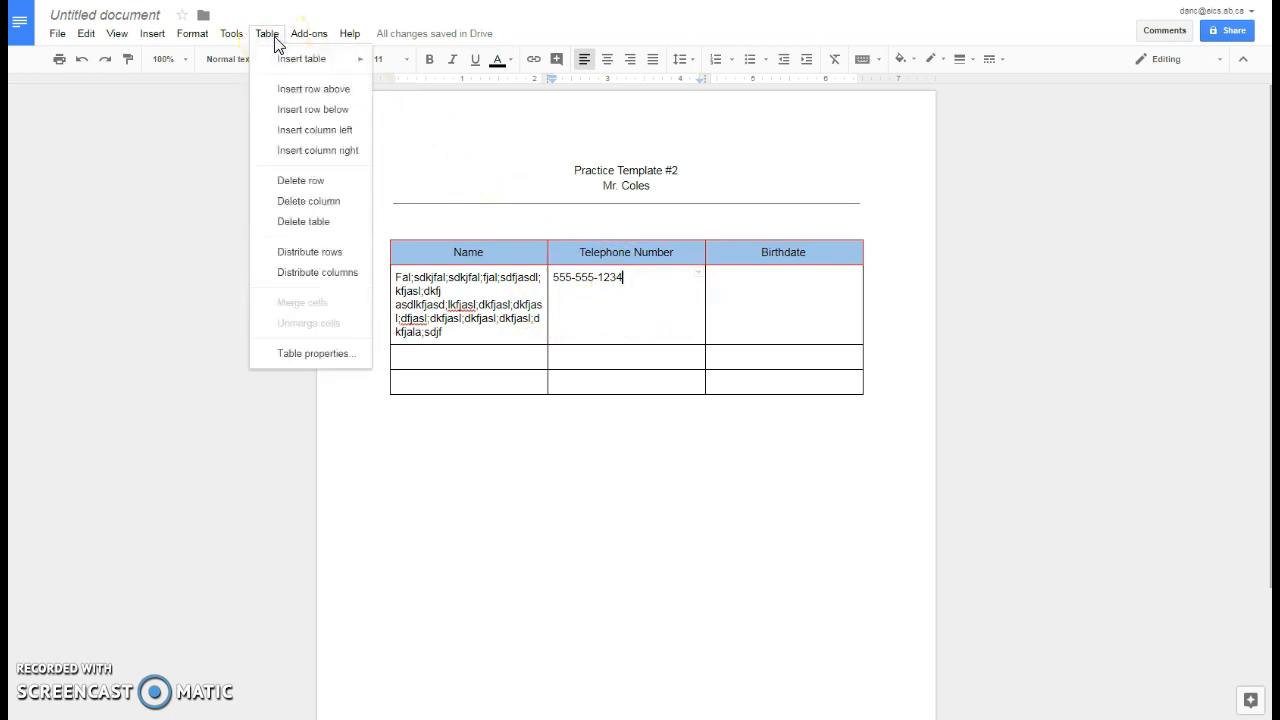
left_click(325, 355)
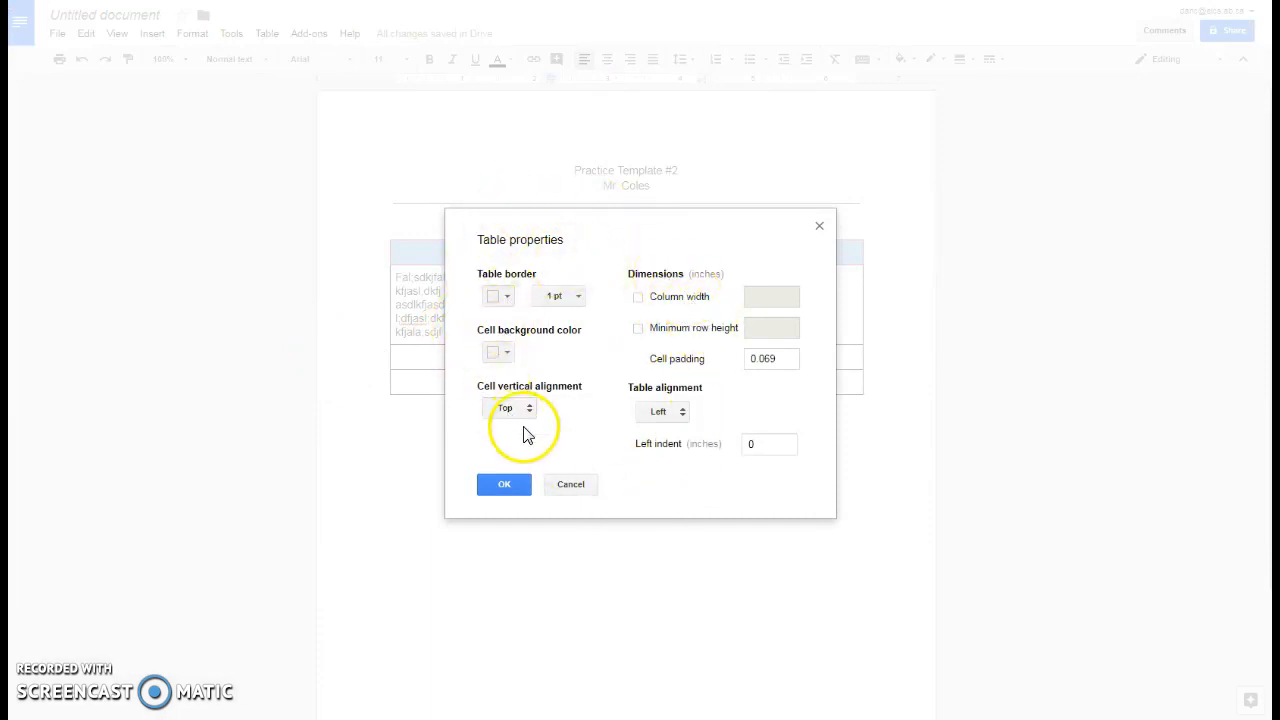
left_click(529, 409)
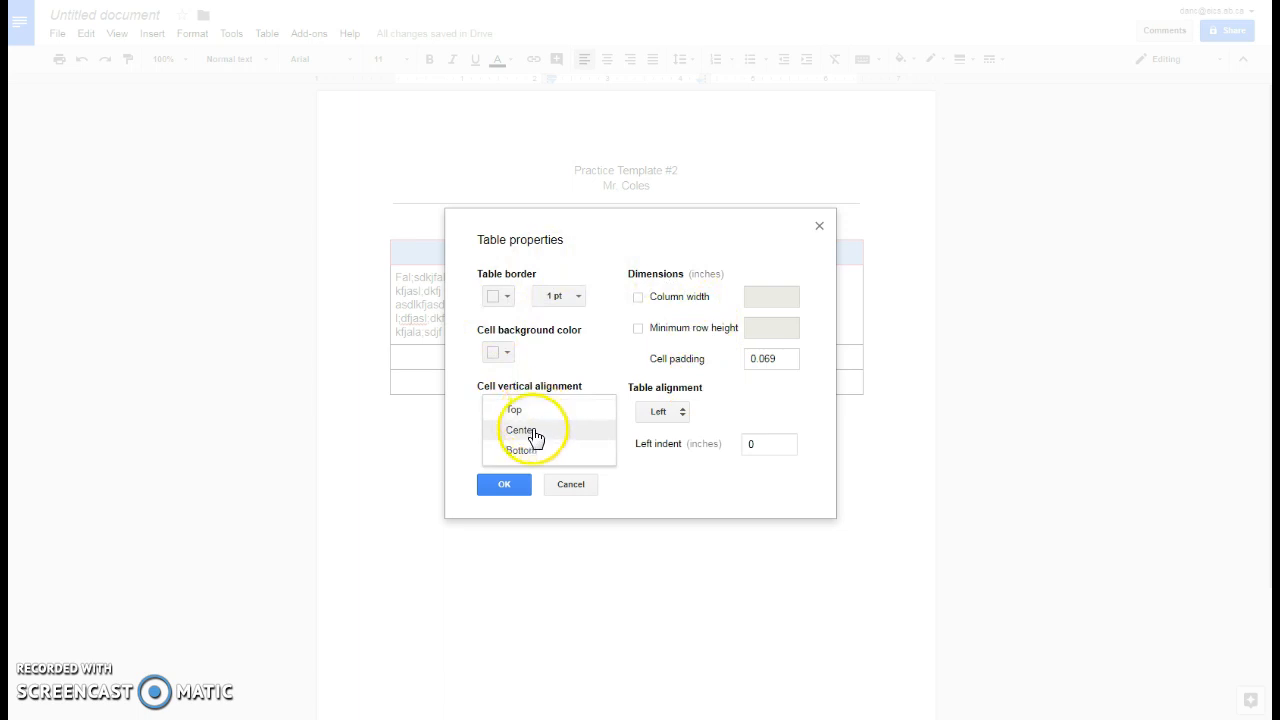
left_click(535, 433)
left_click(504, 484)
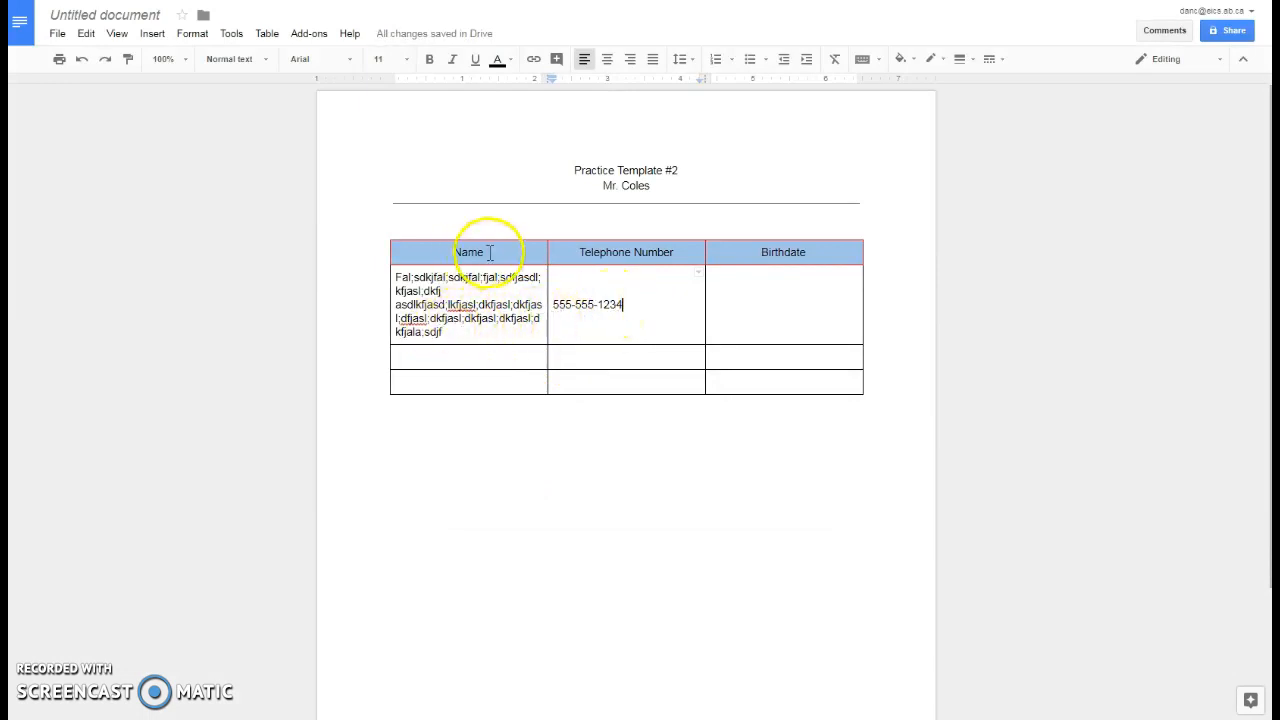
- Rename the "Name" column heading as "Picture" and delete the filler text in the cell below it
left_click(451, 252)
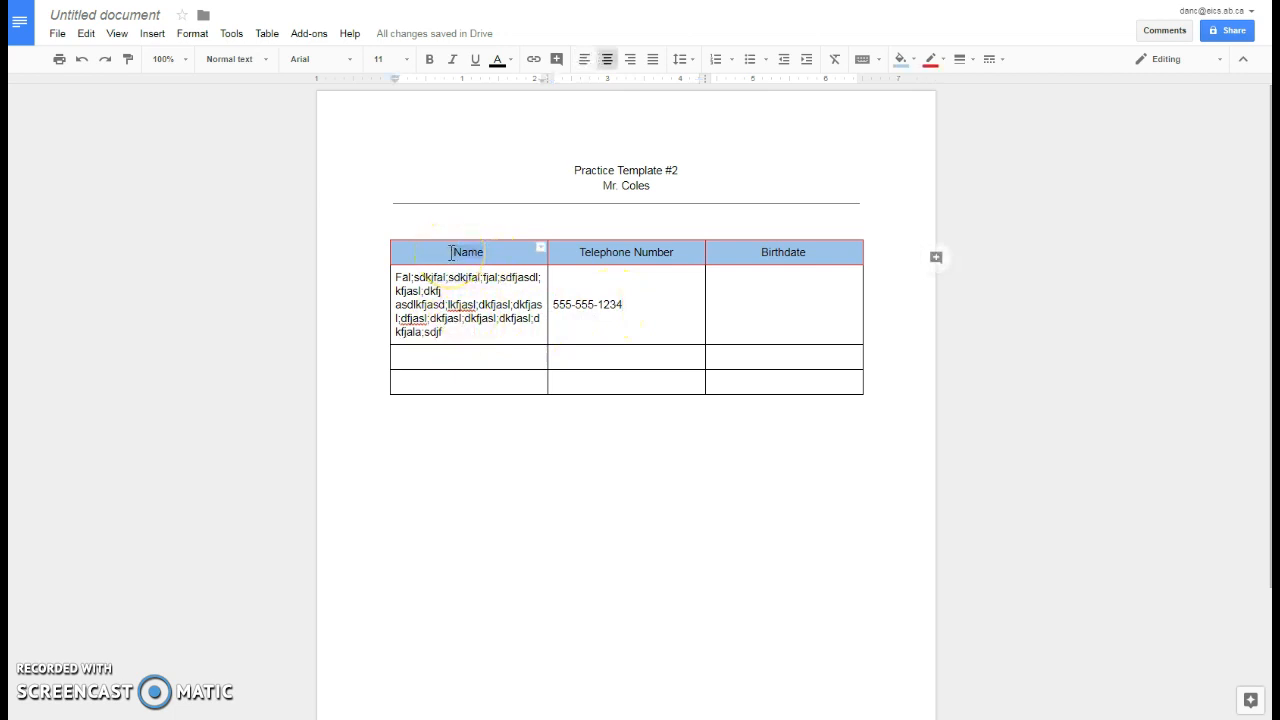
type("P")
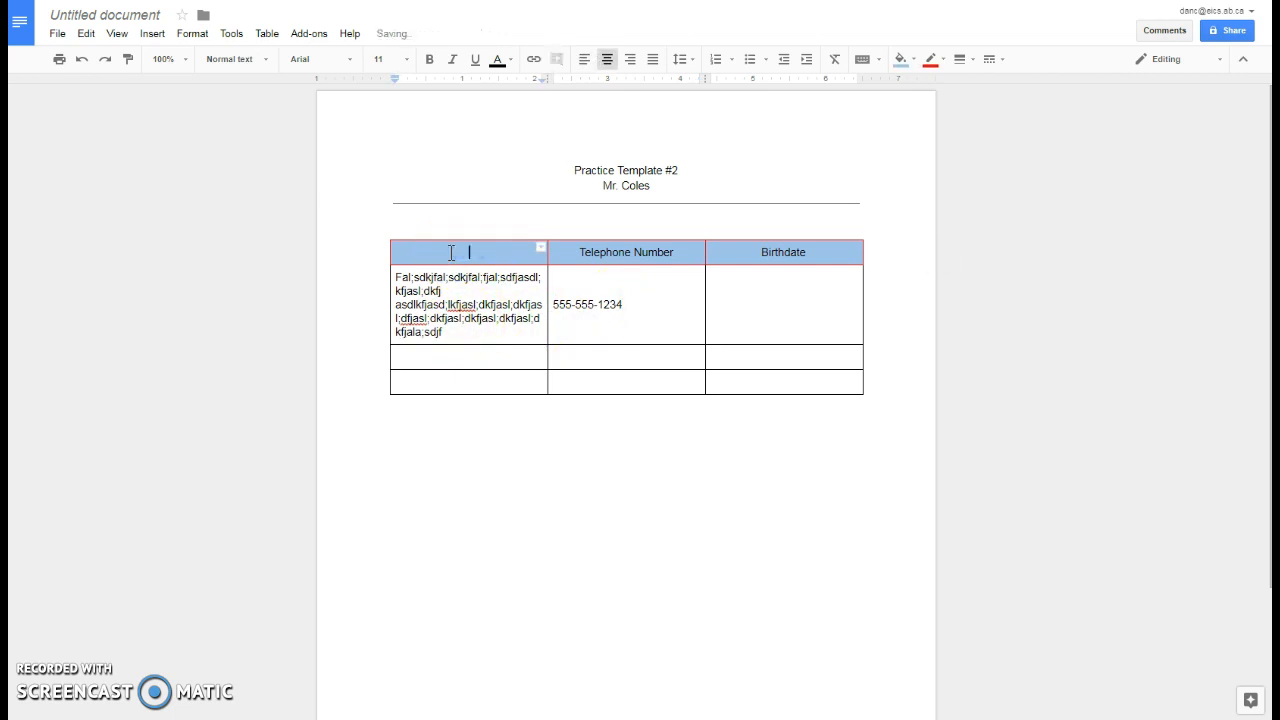
left_click(453, 335)
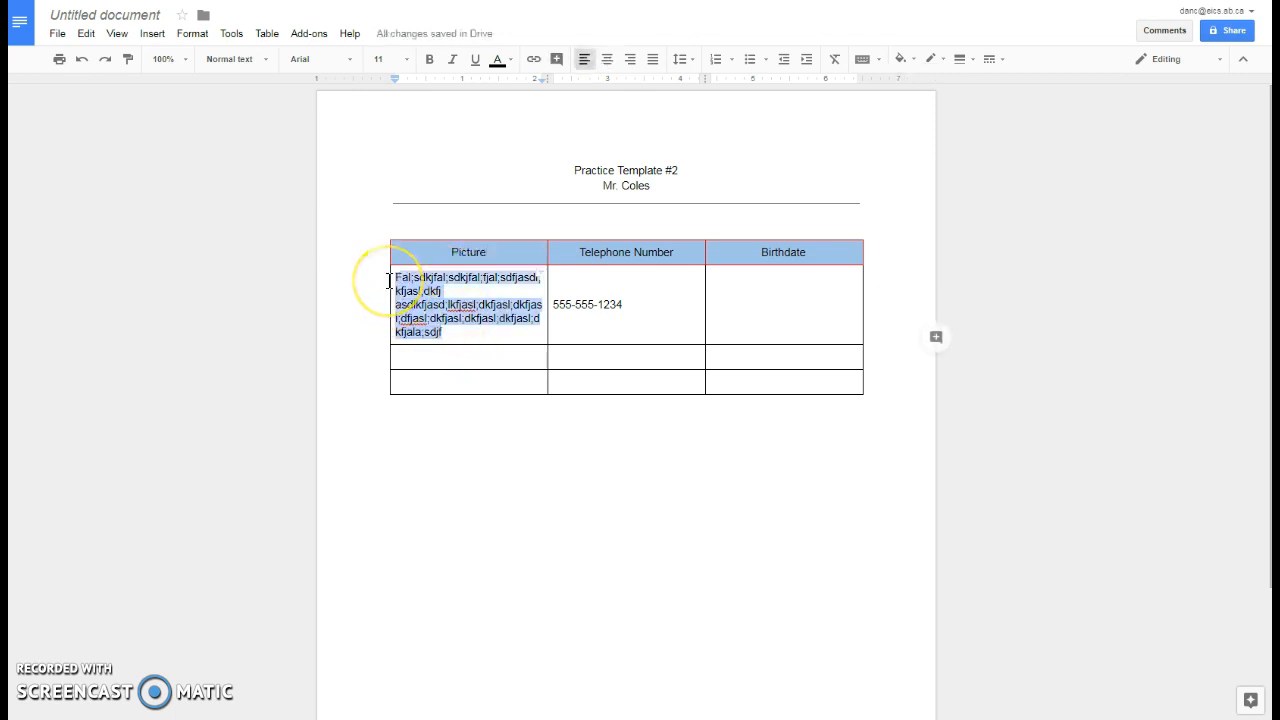
key("BackSpace")
- Search the web for "happy face" images and insert the orange moustached smiley in the empty cell under "Picture"
left_click(427, 280)
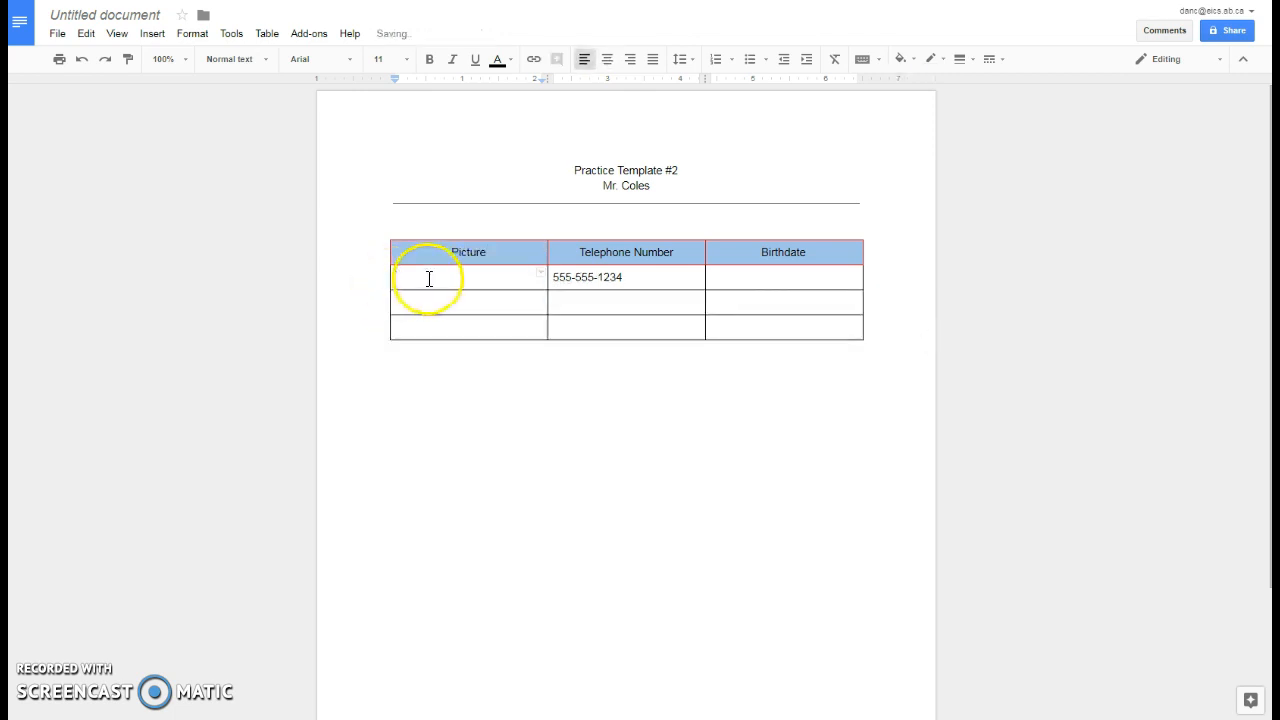
left_click(152, 35)
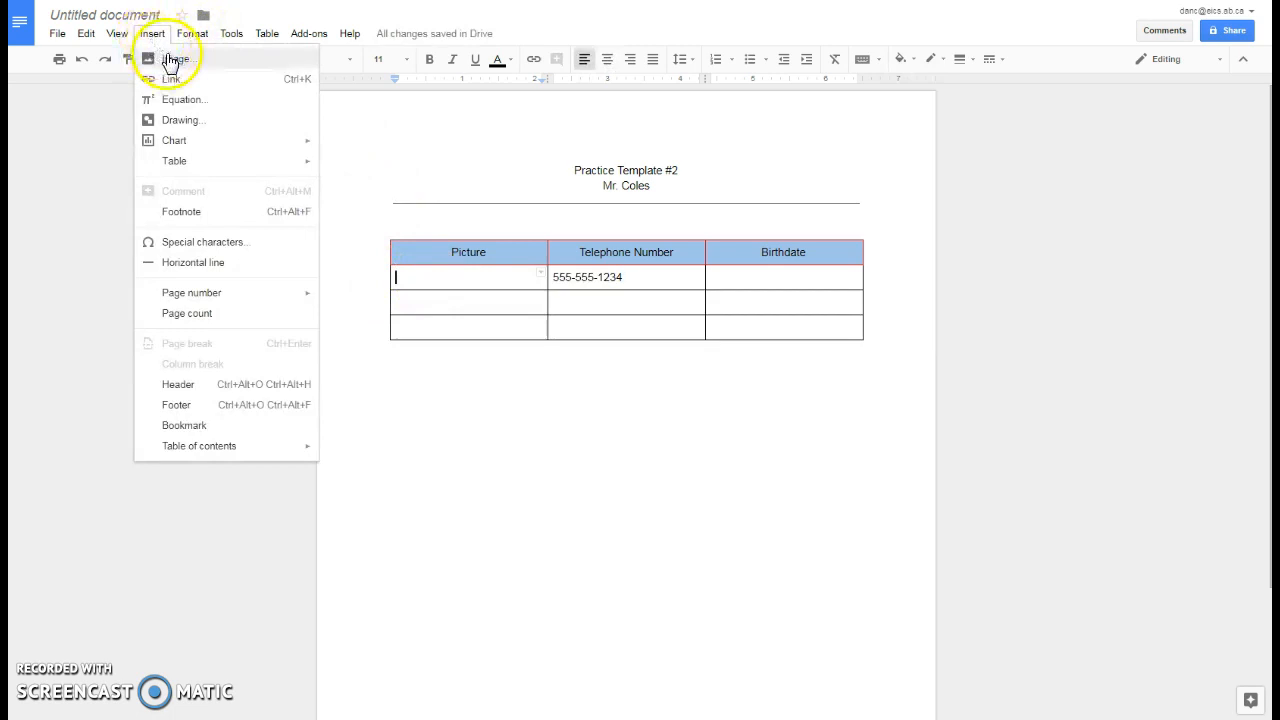
left_click(172, 60)
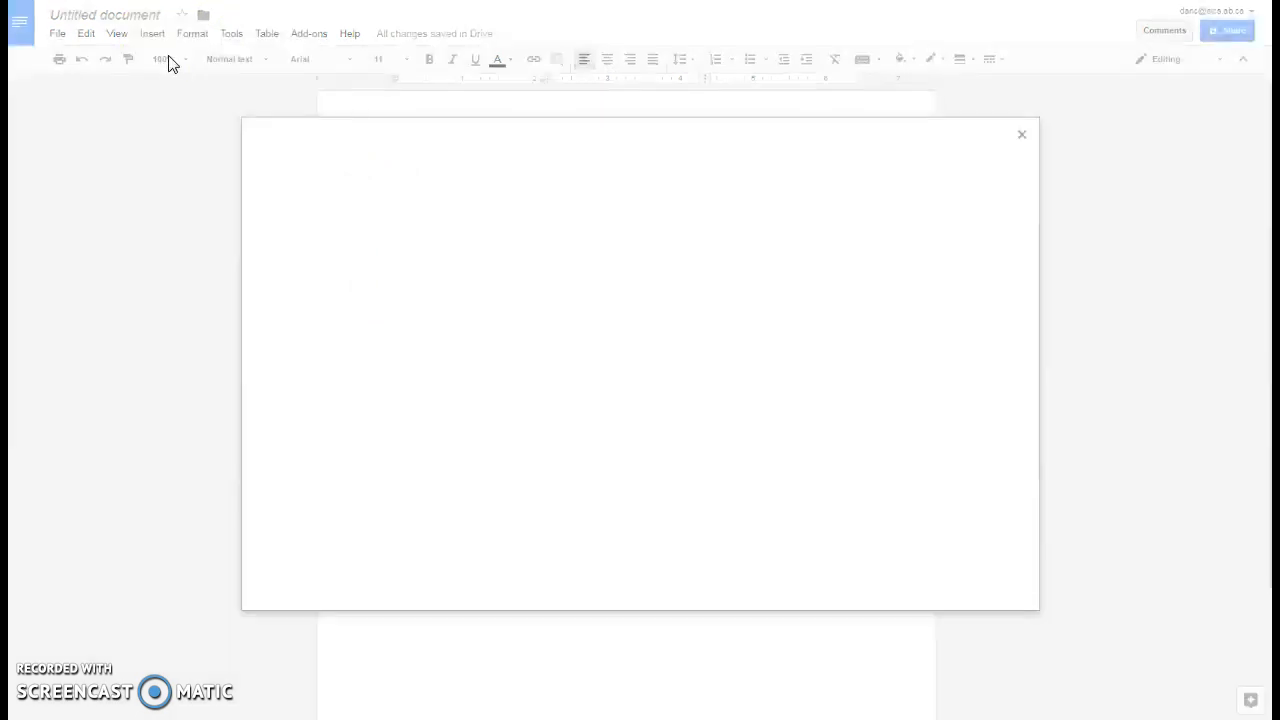
left_click(740, 186)
left_click(450, 219)
type("happy face")
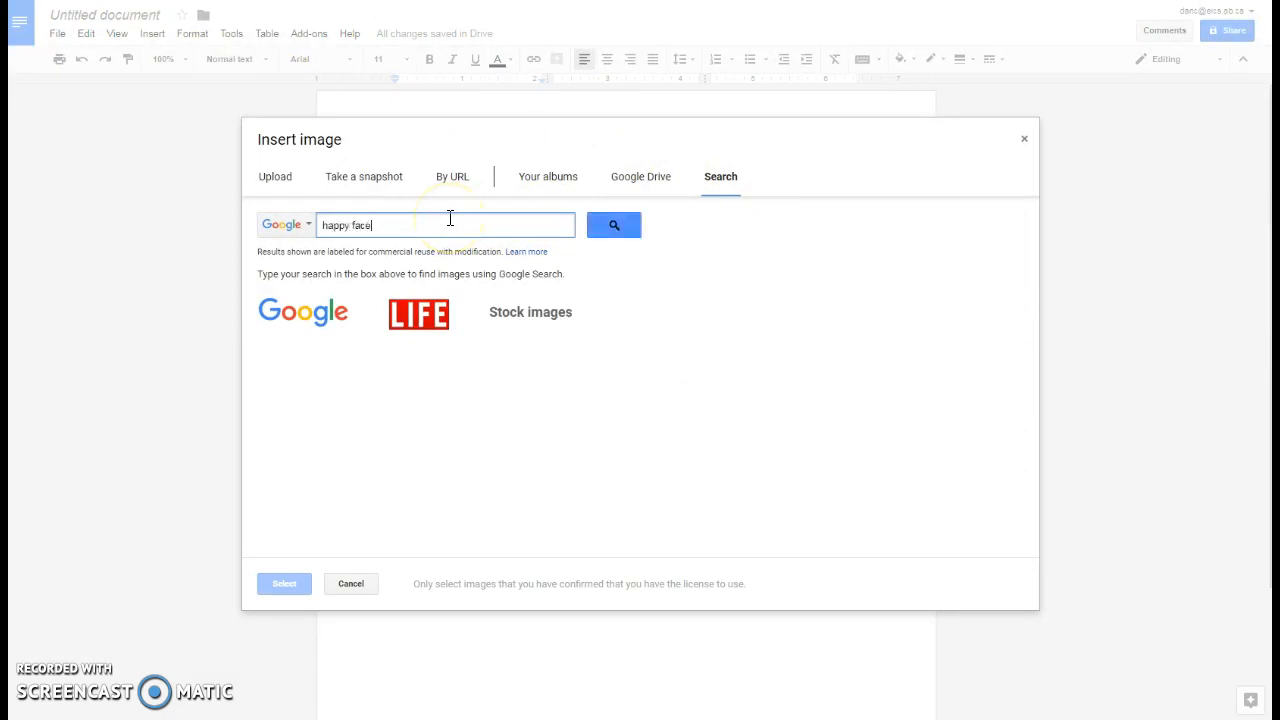
key("Return")
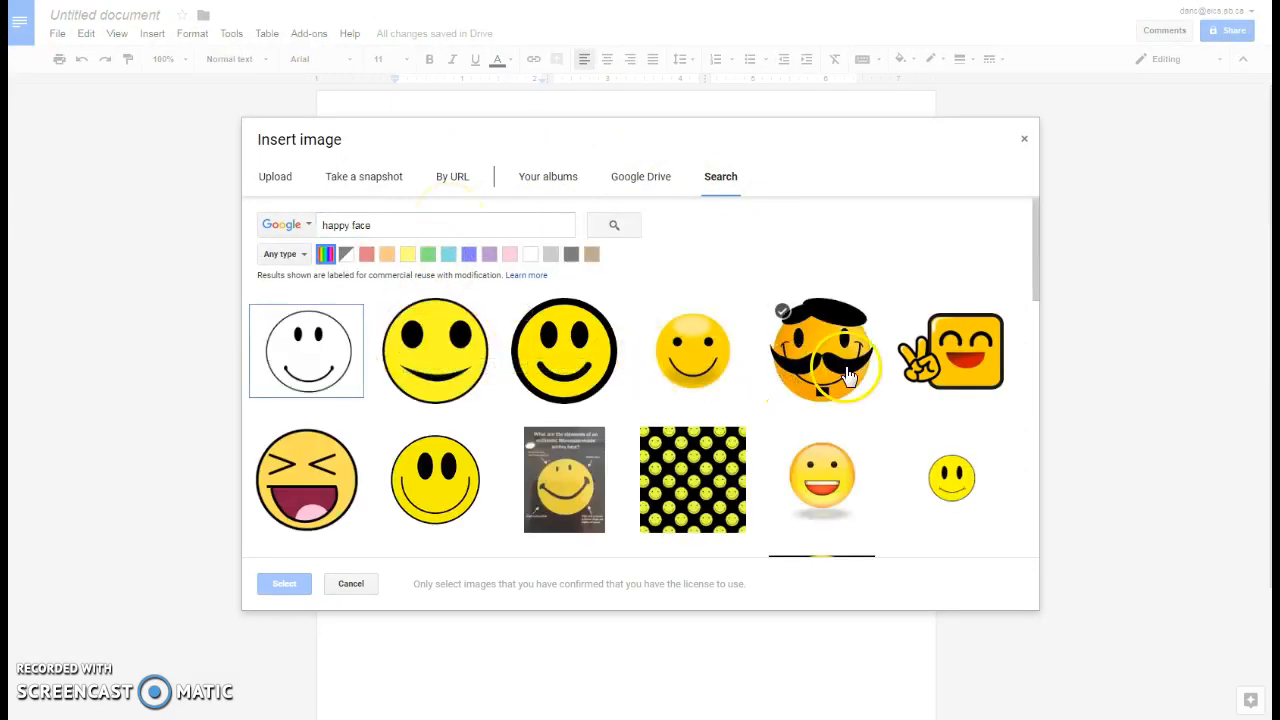
left_click(848, 376)
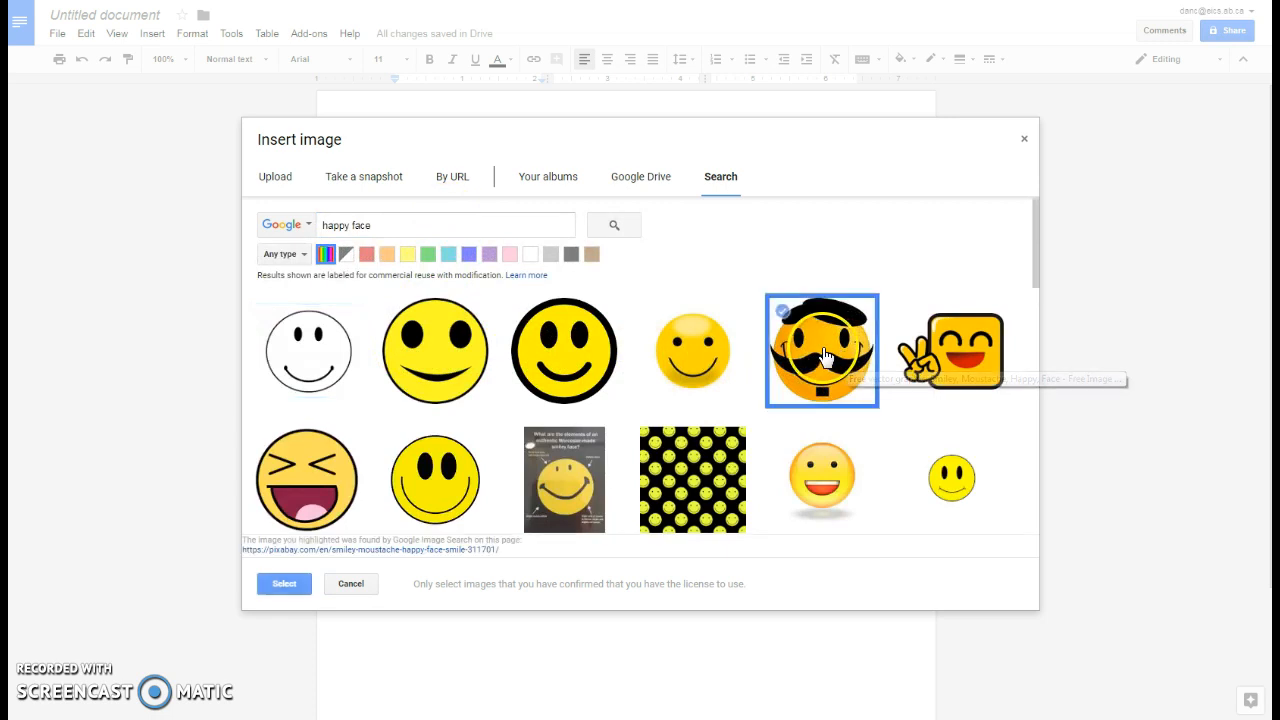
left_click(279, 588)
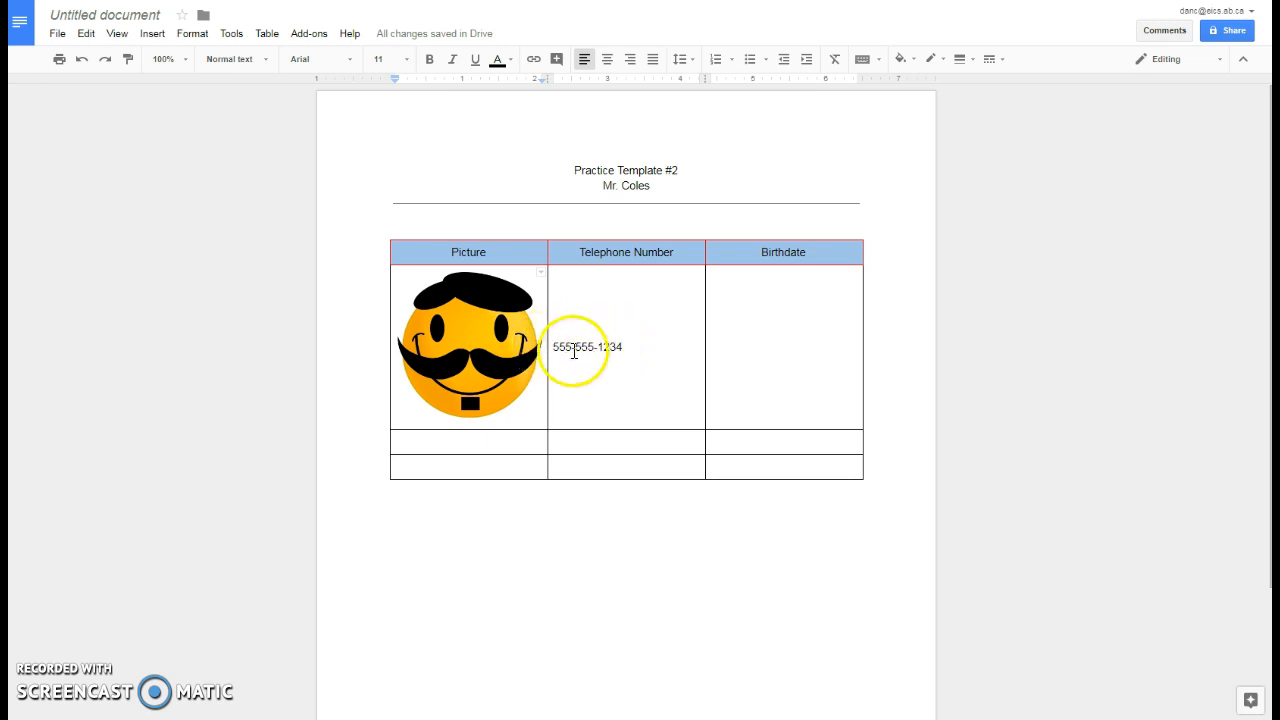
- Try Top vertical alignment on the telephone number cell and undo it
left_click_drag(623, 345, 553, 345)
left_click(622, 340)
right_click(642, 328)
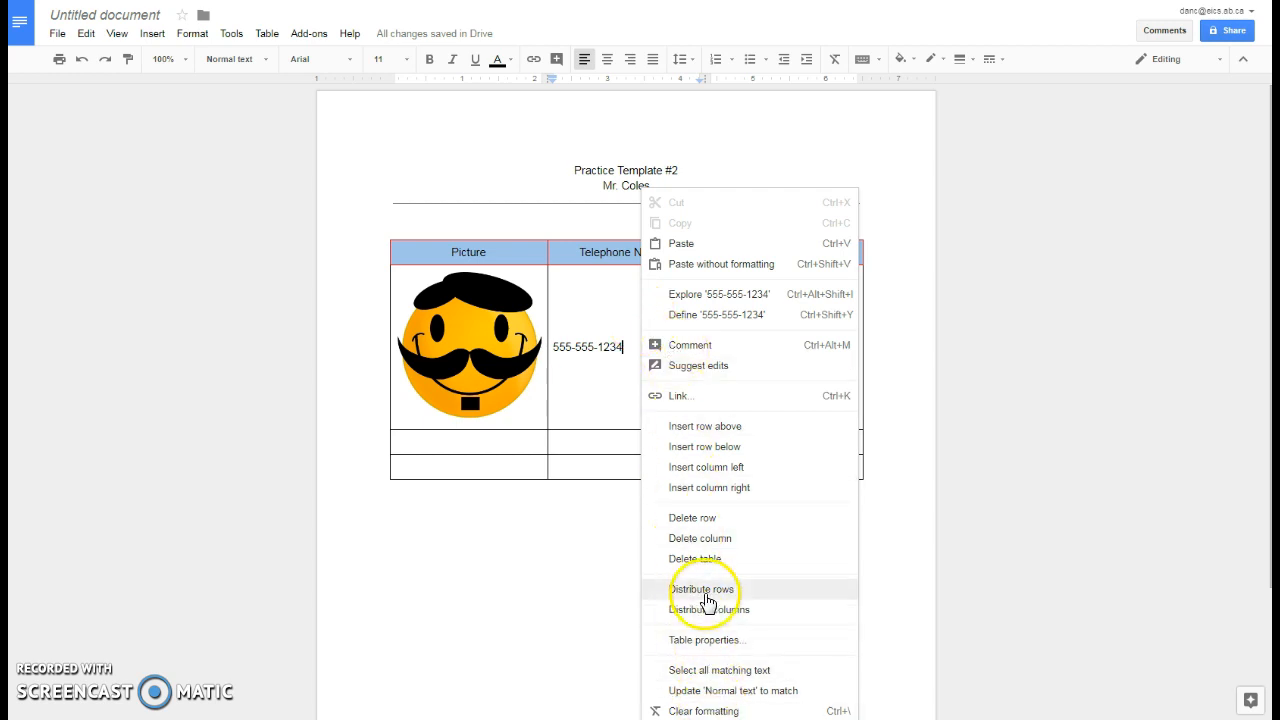
left_click(702, 640)
left_click(510, 408)
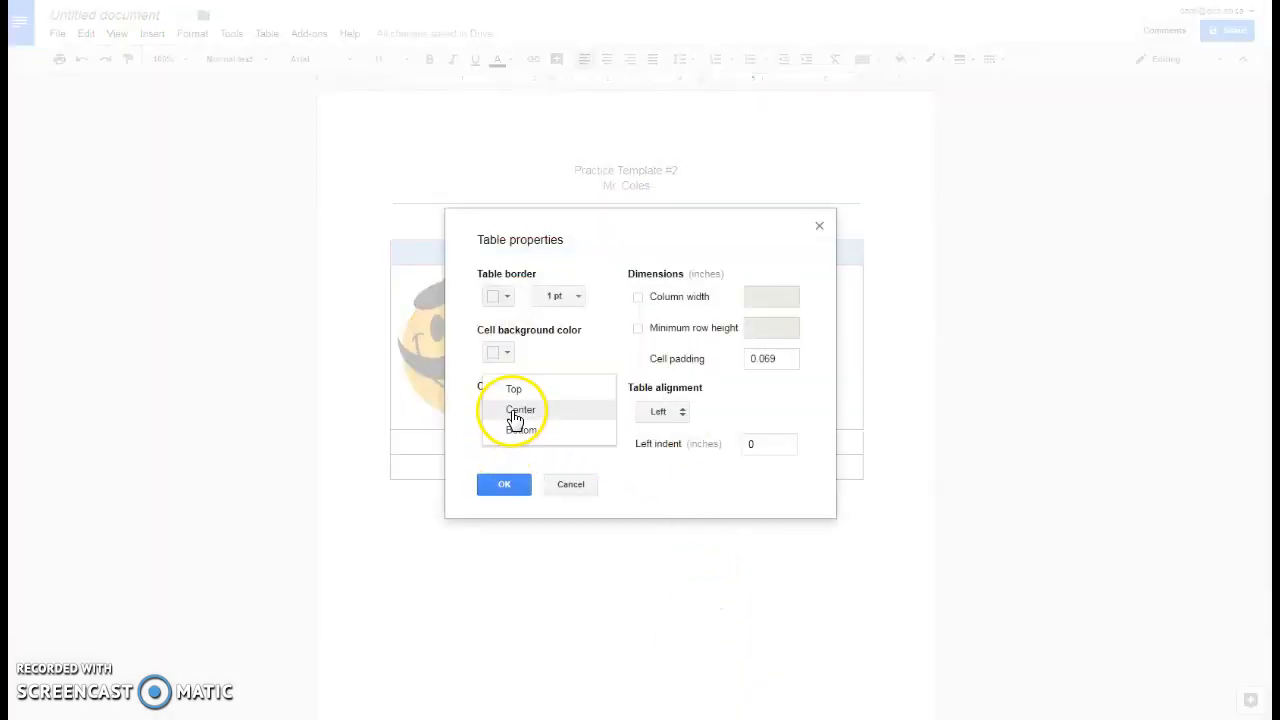
left_click(518, 392)
left_click(505, 485)
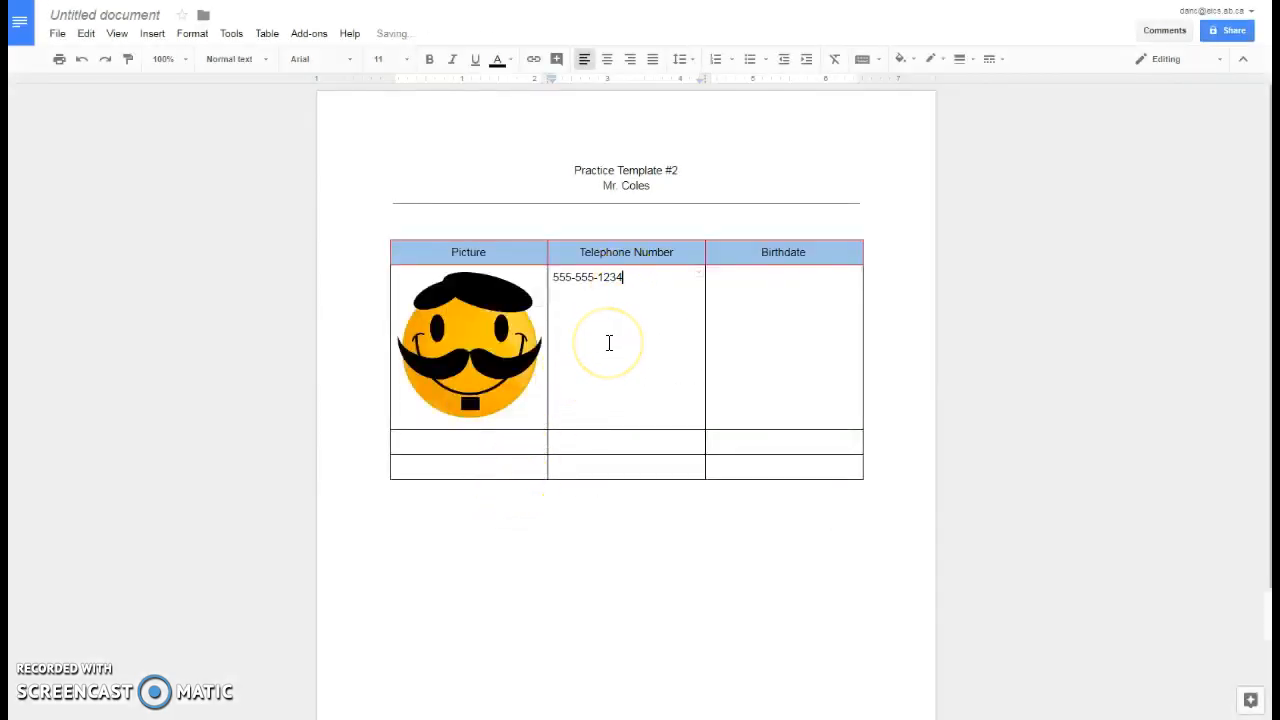
key("ctrl+z")
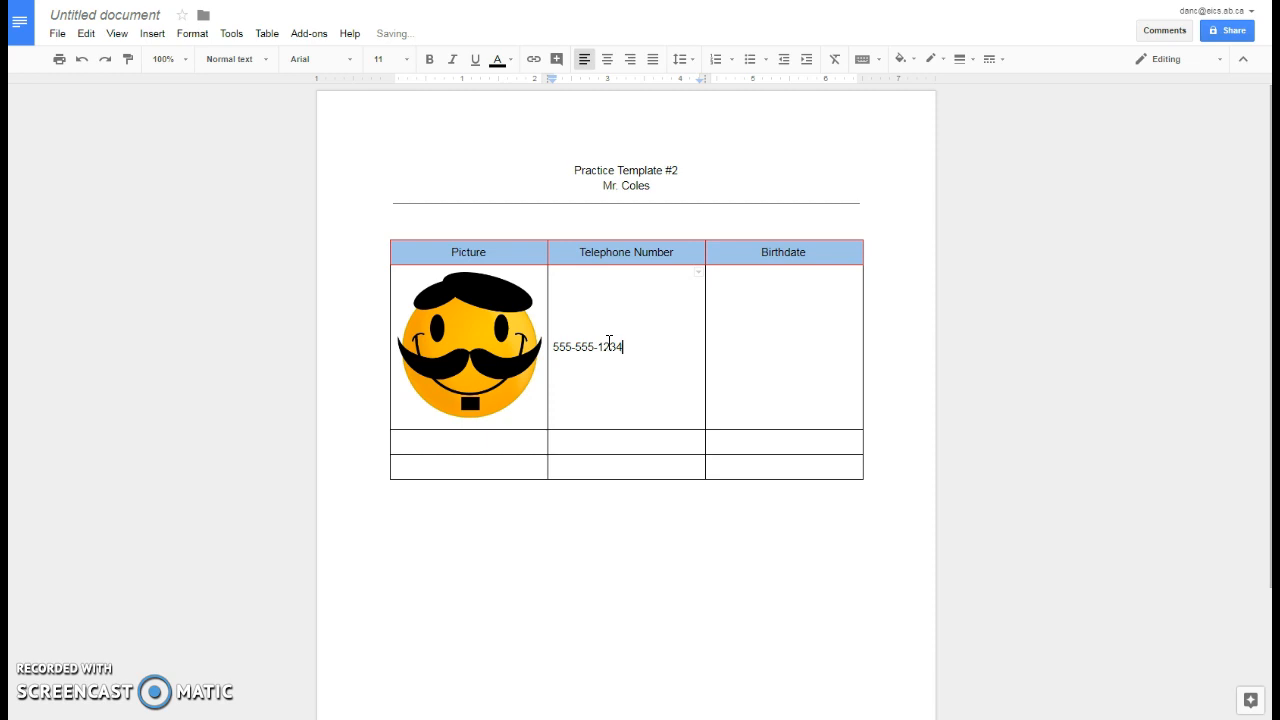
- Delete the smiley image from the table and change the "Picture" heading back to "Name"
left_click(474, 358)
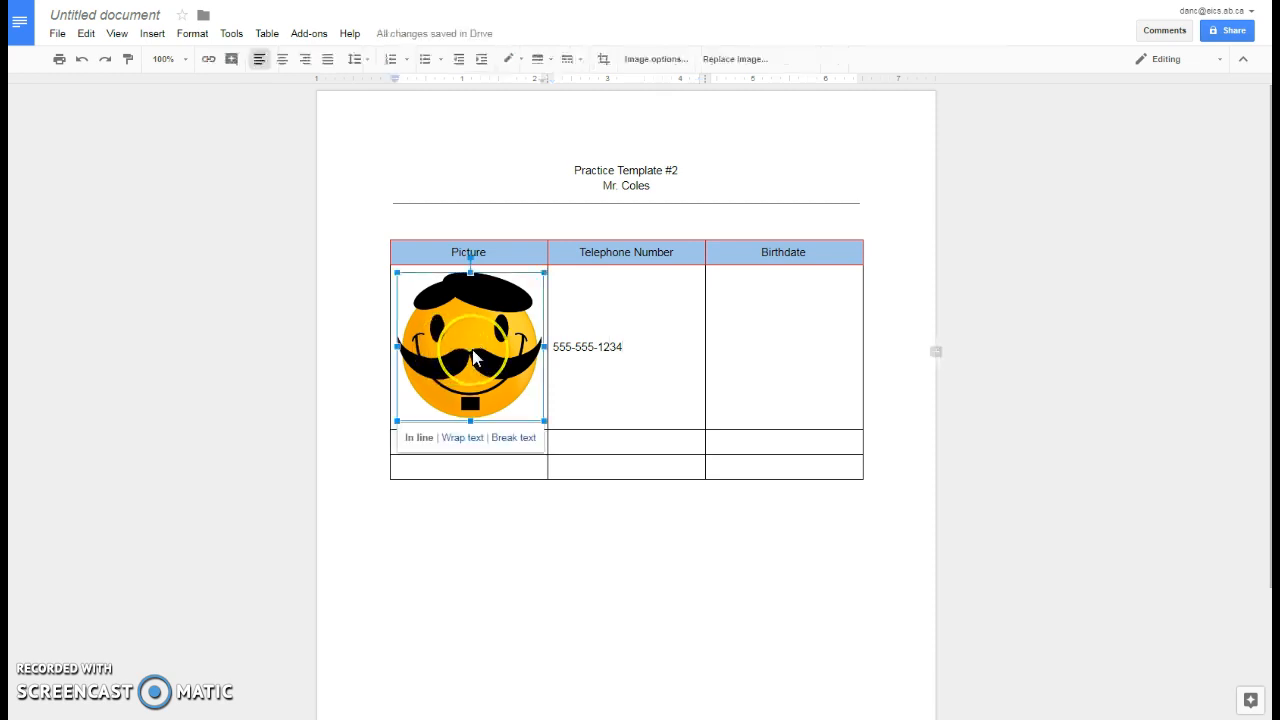
key("Delete")
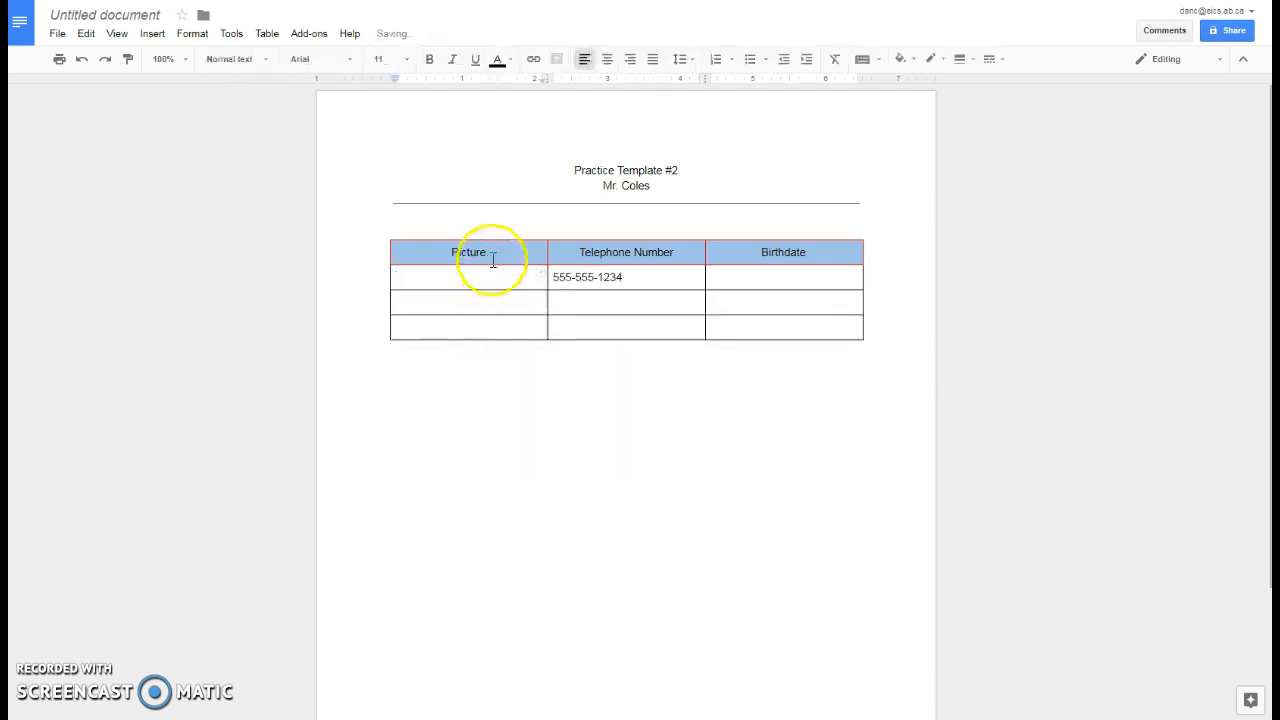
left_click_drag(490, 252, 451, 253)
type("Name")
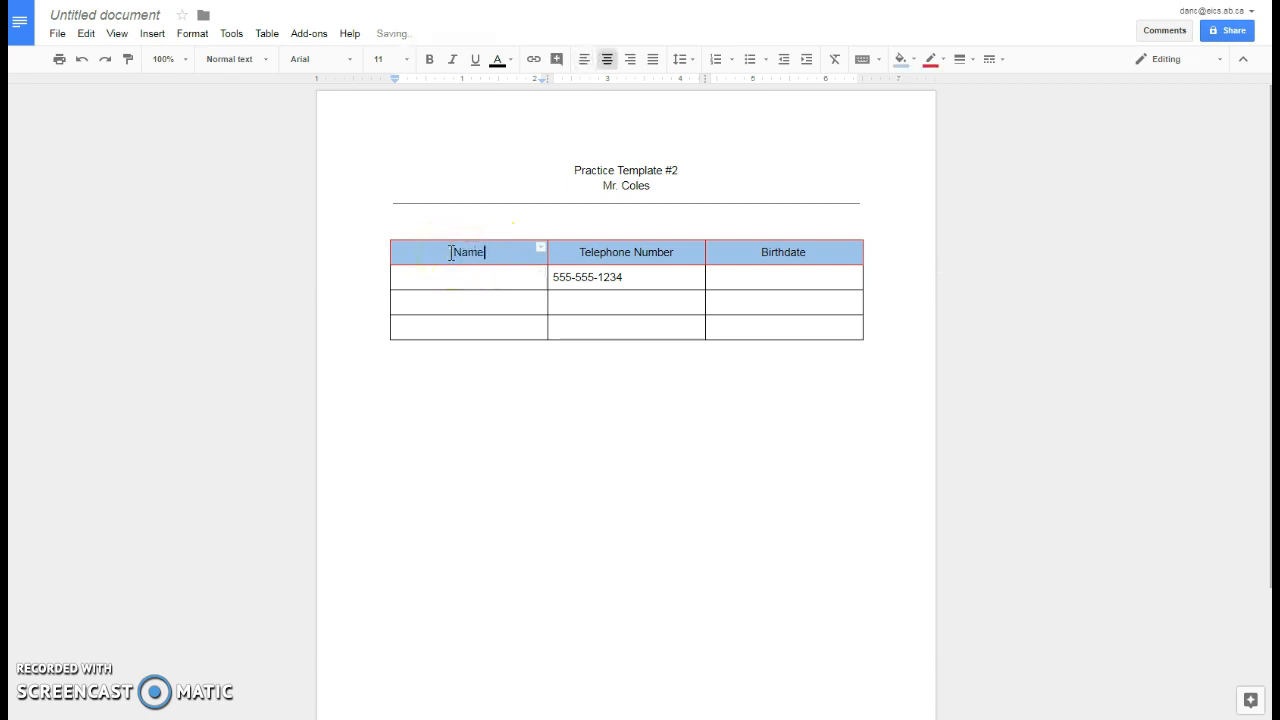
key("Down")
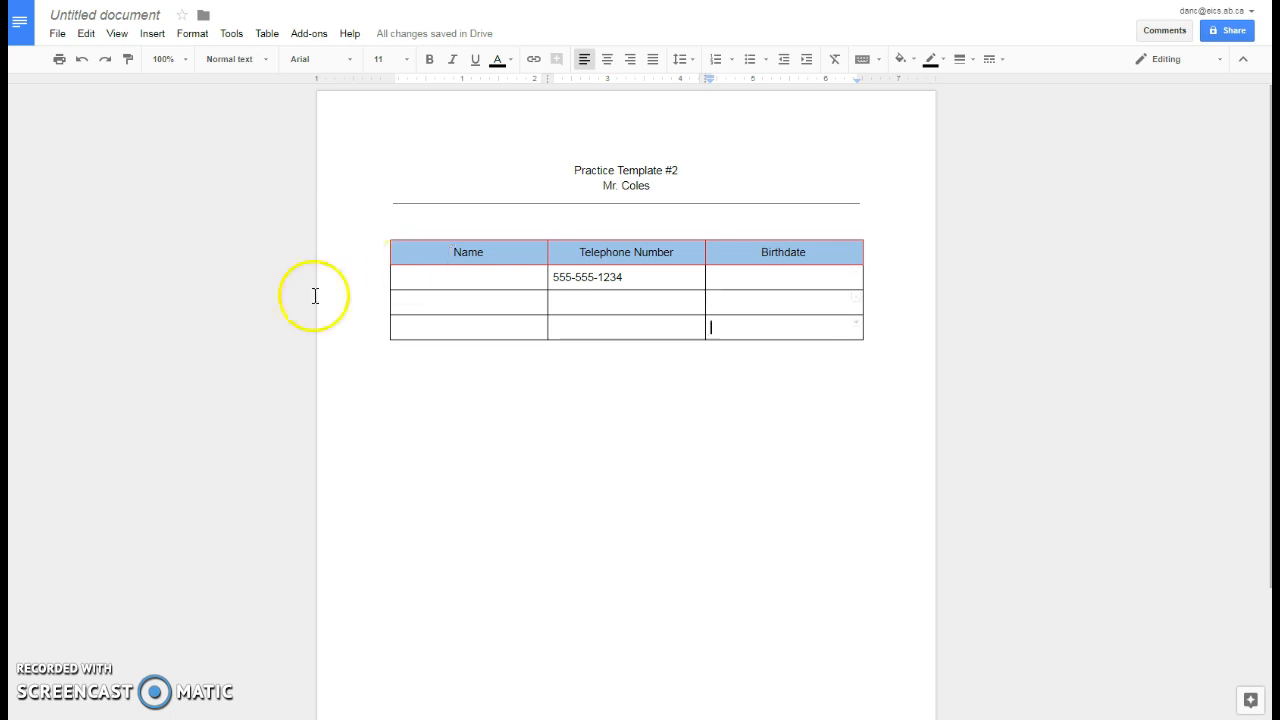
- Search the web for "smurf" images and insert the red-capped smurf with outstretched arms below the table
left_click(395, 368)
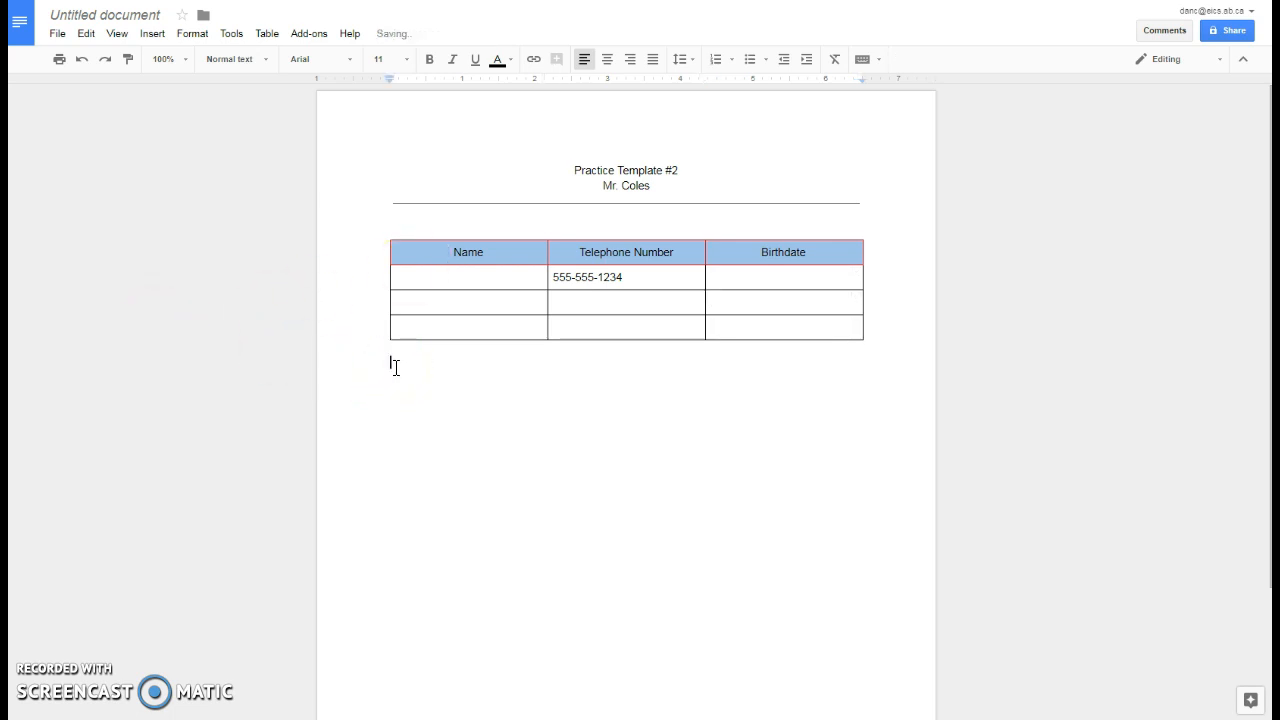
left_click(155, 33)
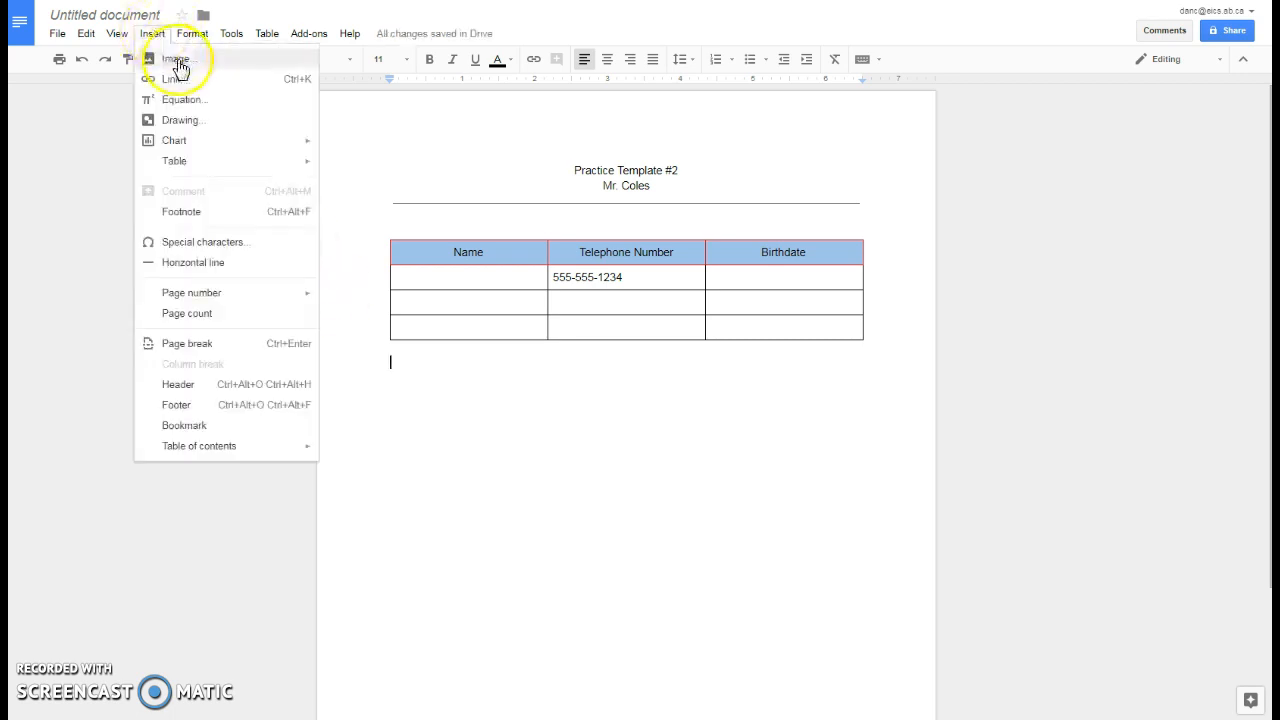
left_click(176, 60)
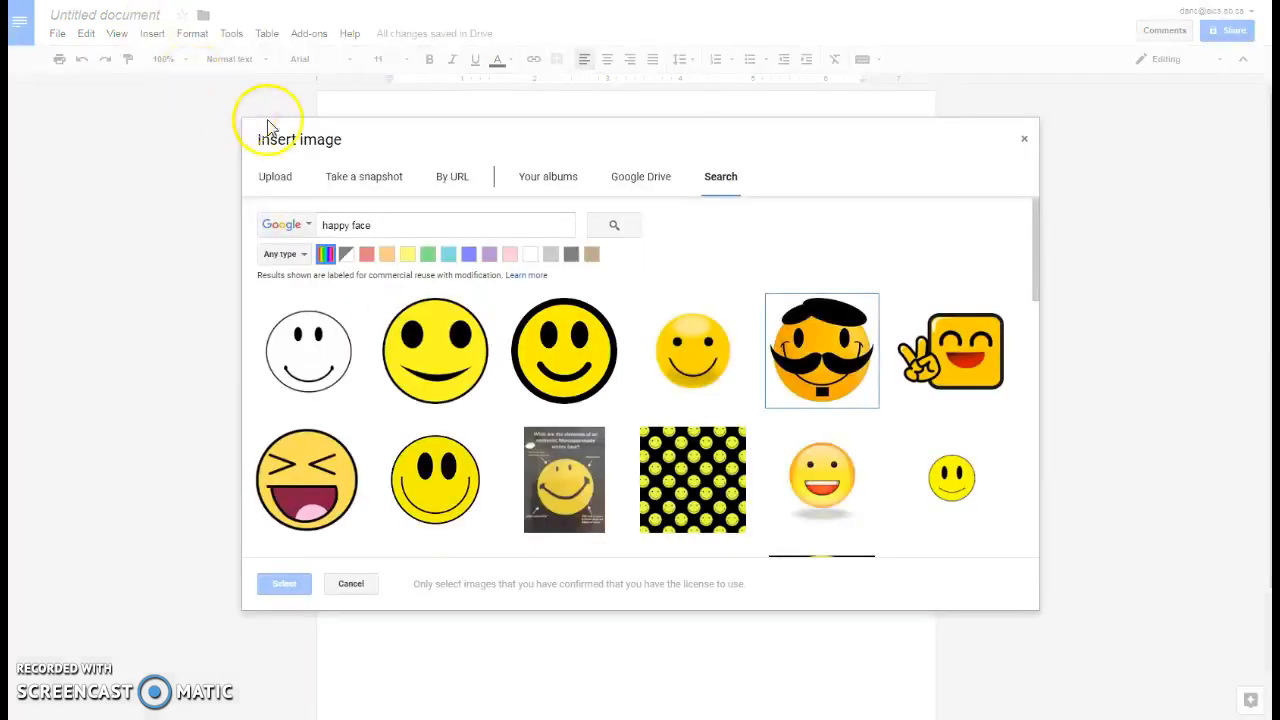
left_click(721, 179)
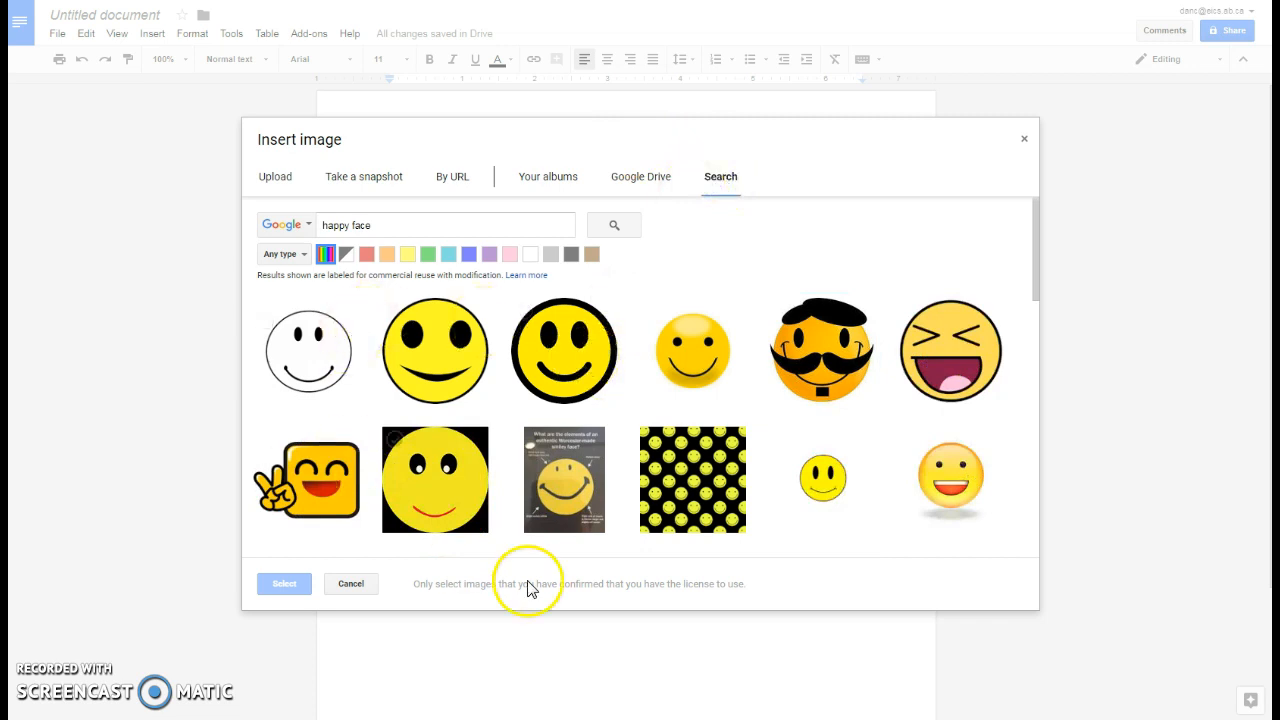
left_click_drag(383, 229, 293, 230)
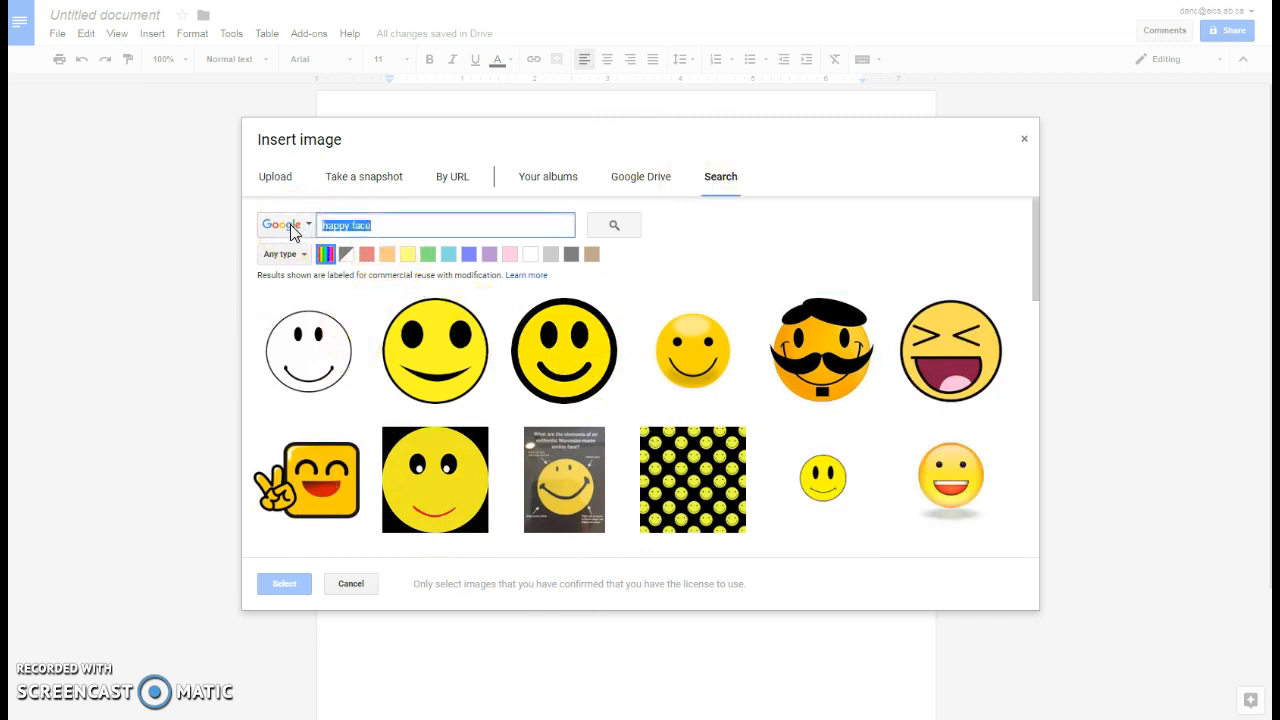
type("smur")
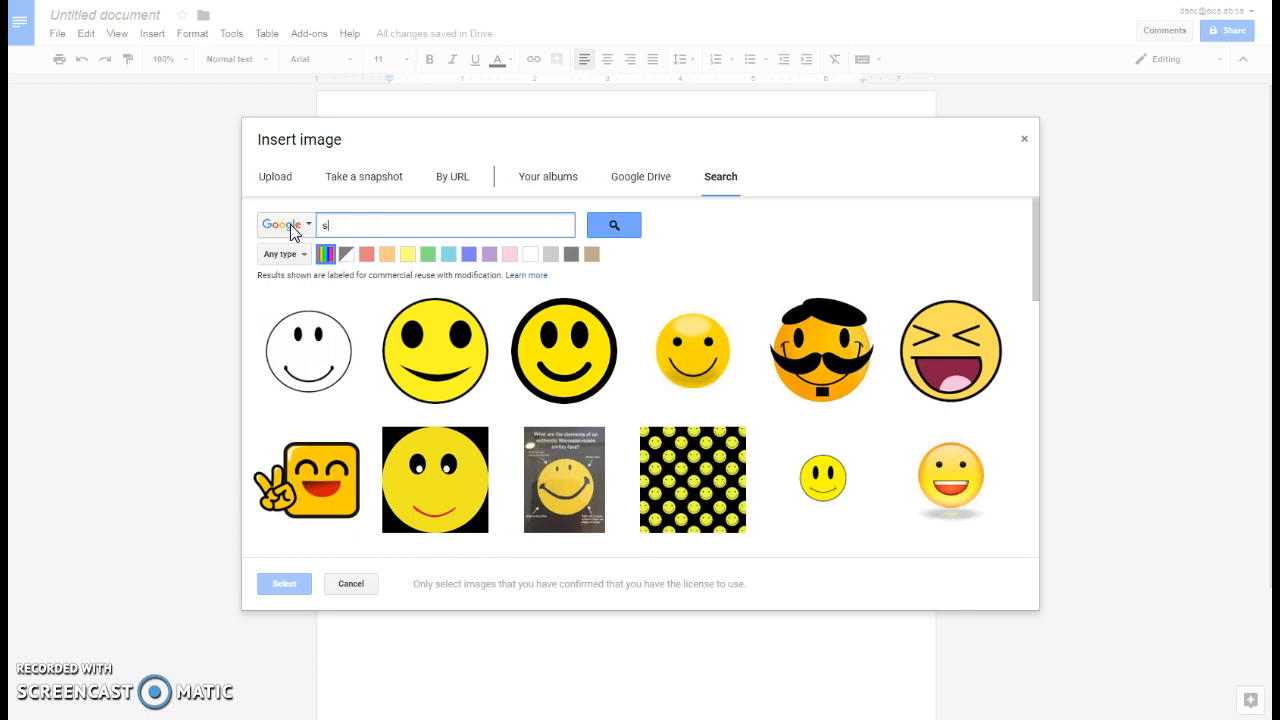
key("Return")
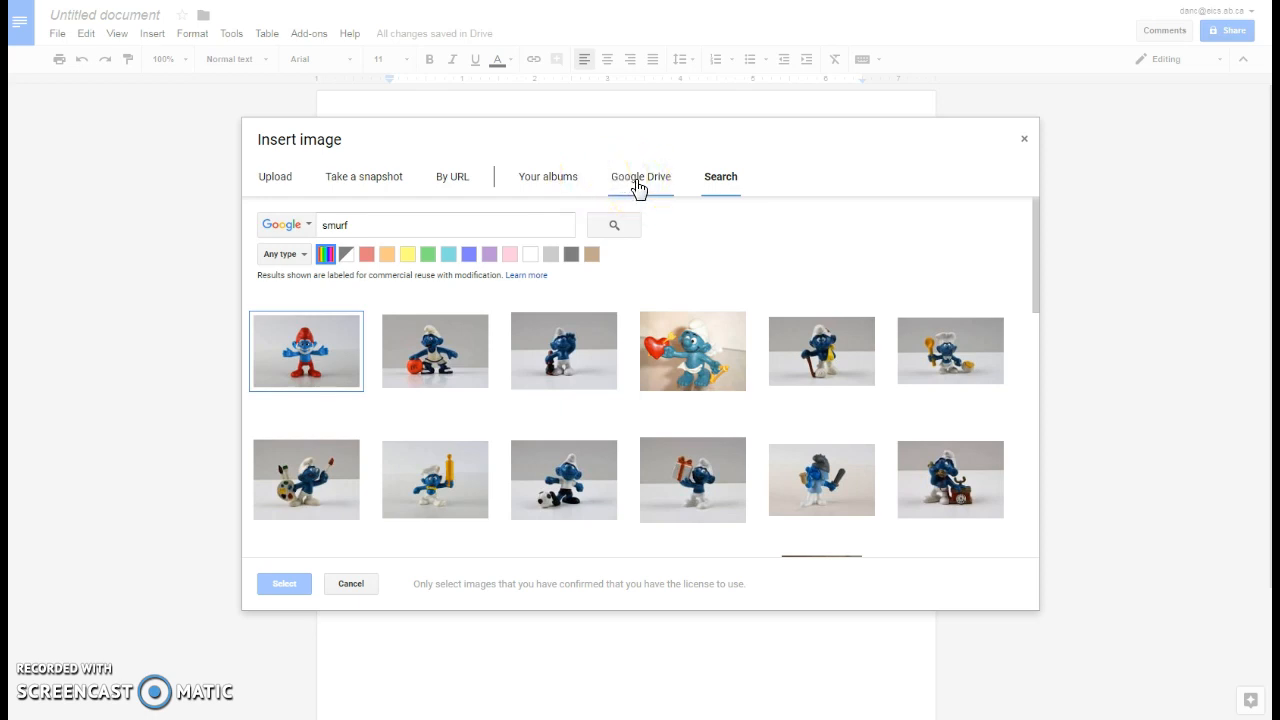
left_click(300, 345)
left_click(286, 584)
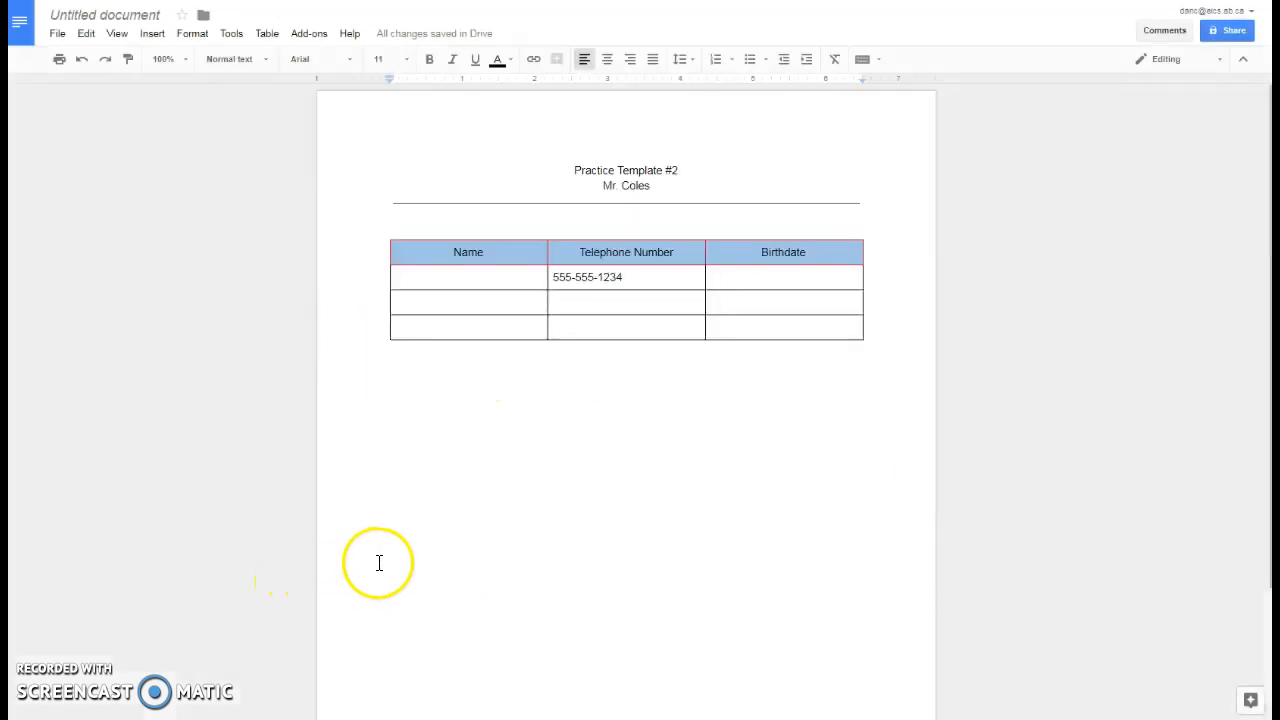
- Shrink the smurf image proportionally to about 2 inches wide and deselect it
left_click(860, 660)
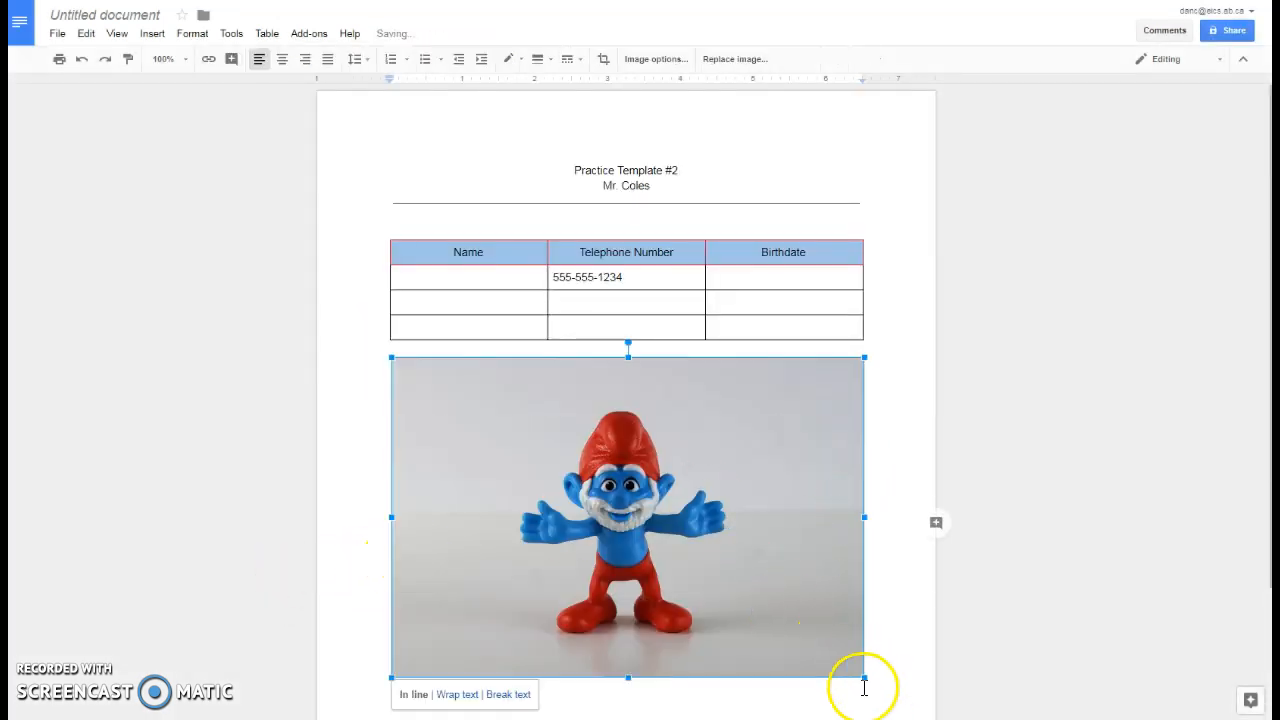
left_click_drag(862, 677, 460, 455)
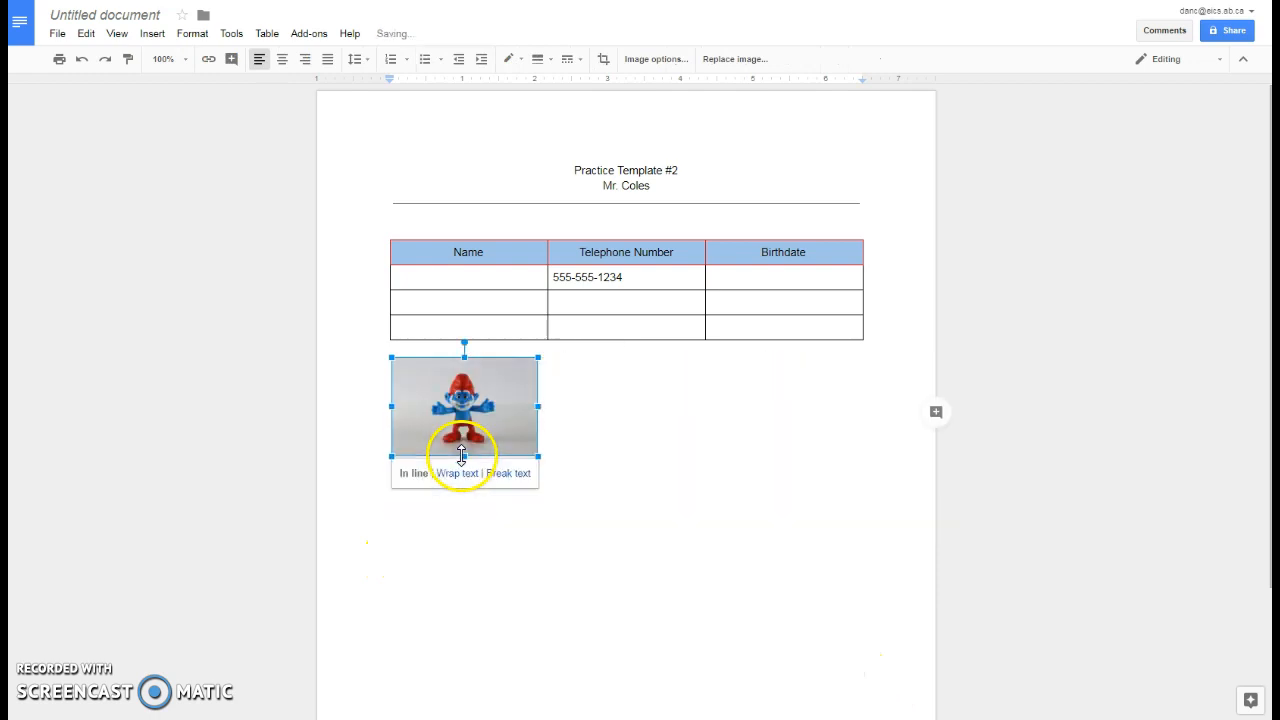
left_click(617, 443)
- Start a new drawing on the line below the smurf image and write the first name freehand with the Scribble tool
key("Return")
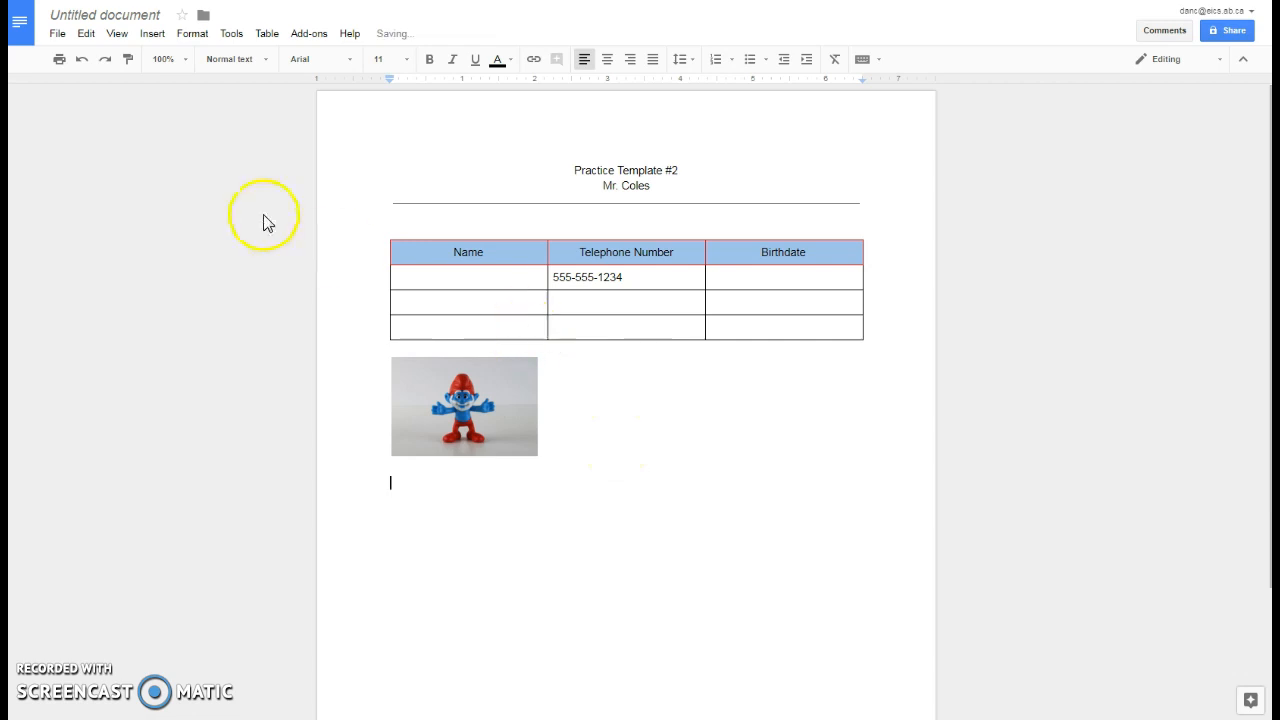
left_click(152, 33)
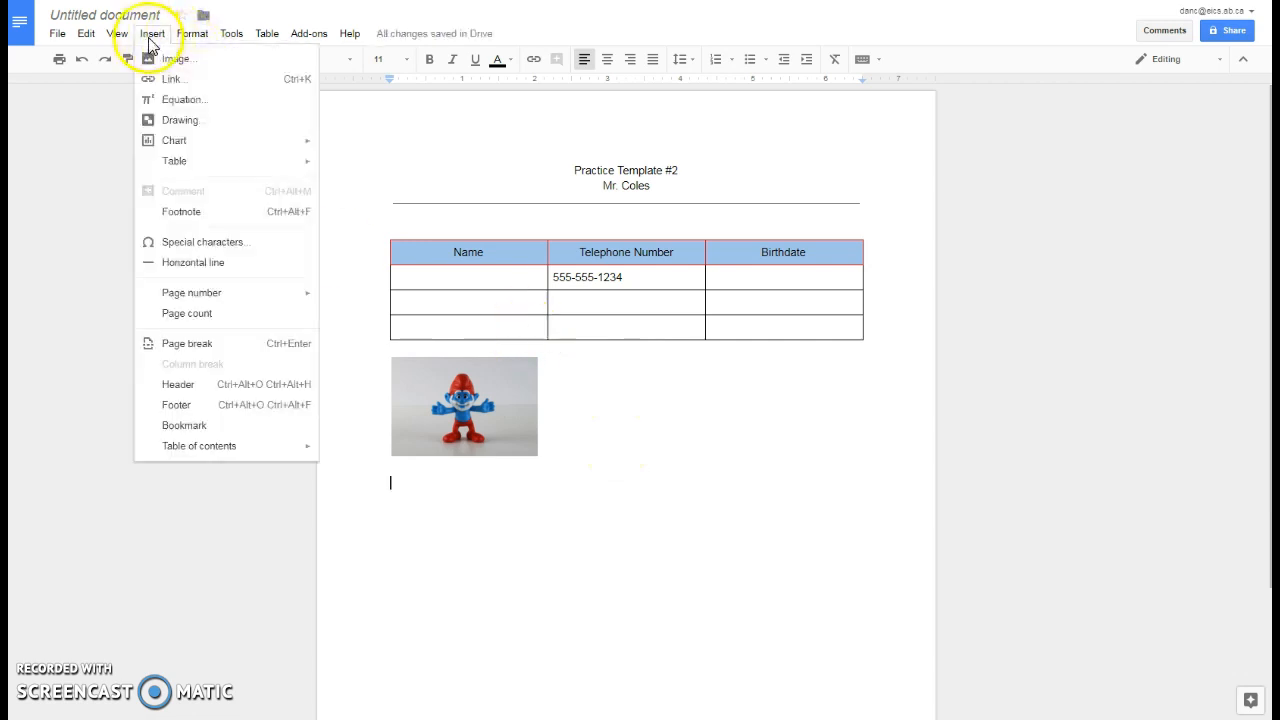
left_click(177, 121)
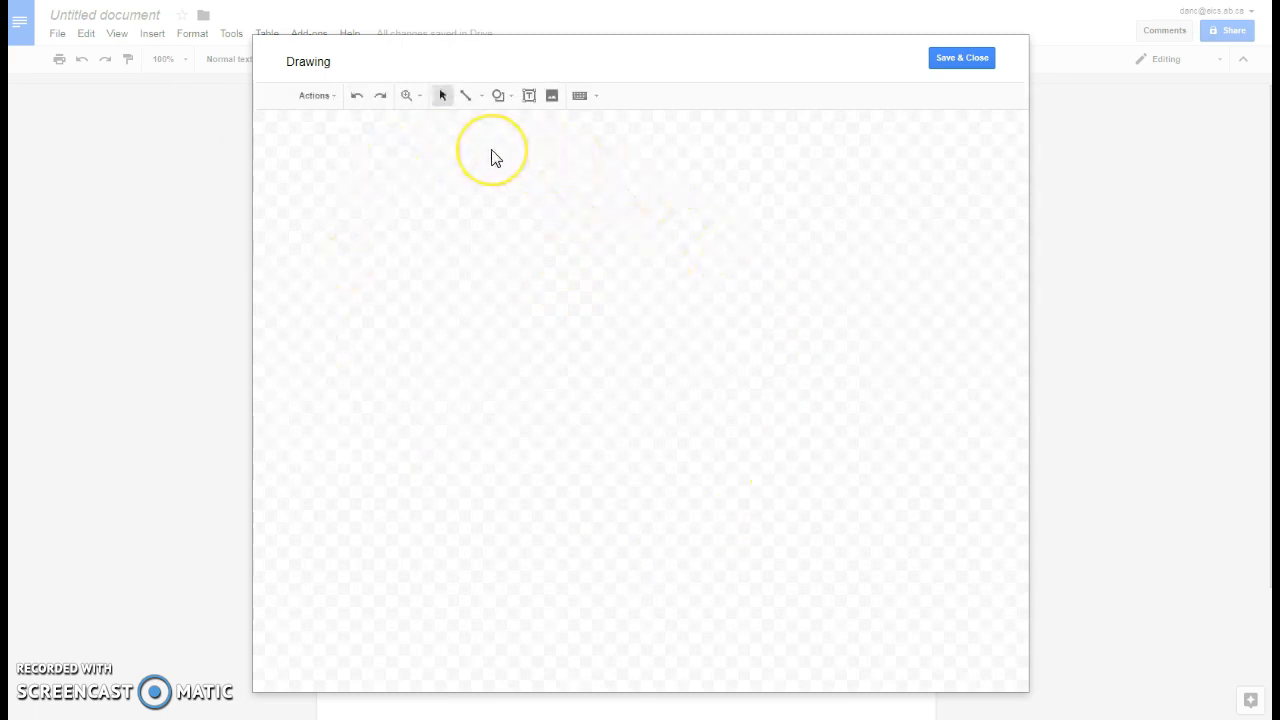
left_click(466, 96)
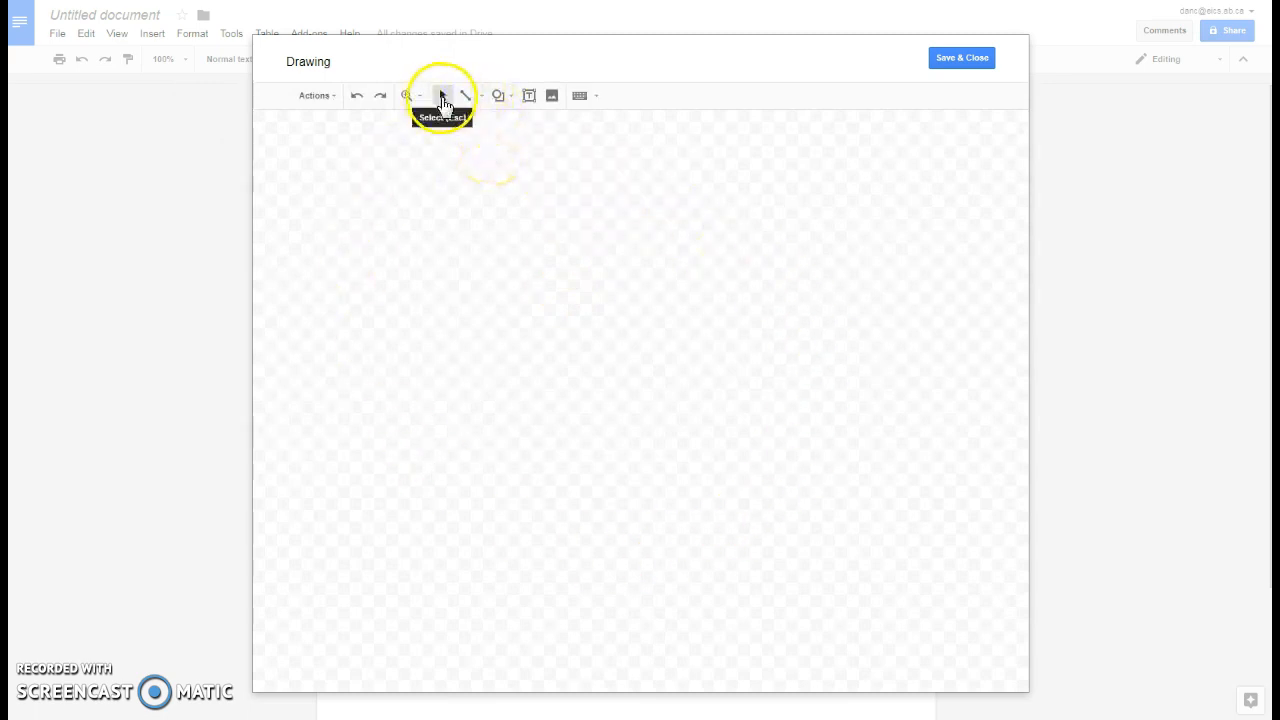
left_click(481, 96)
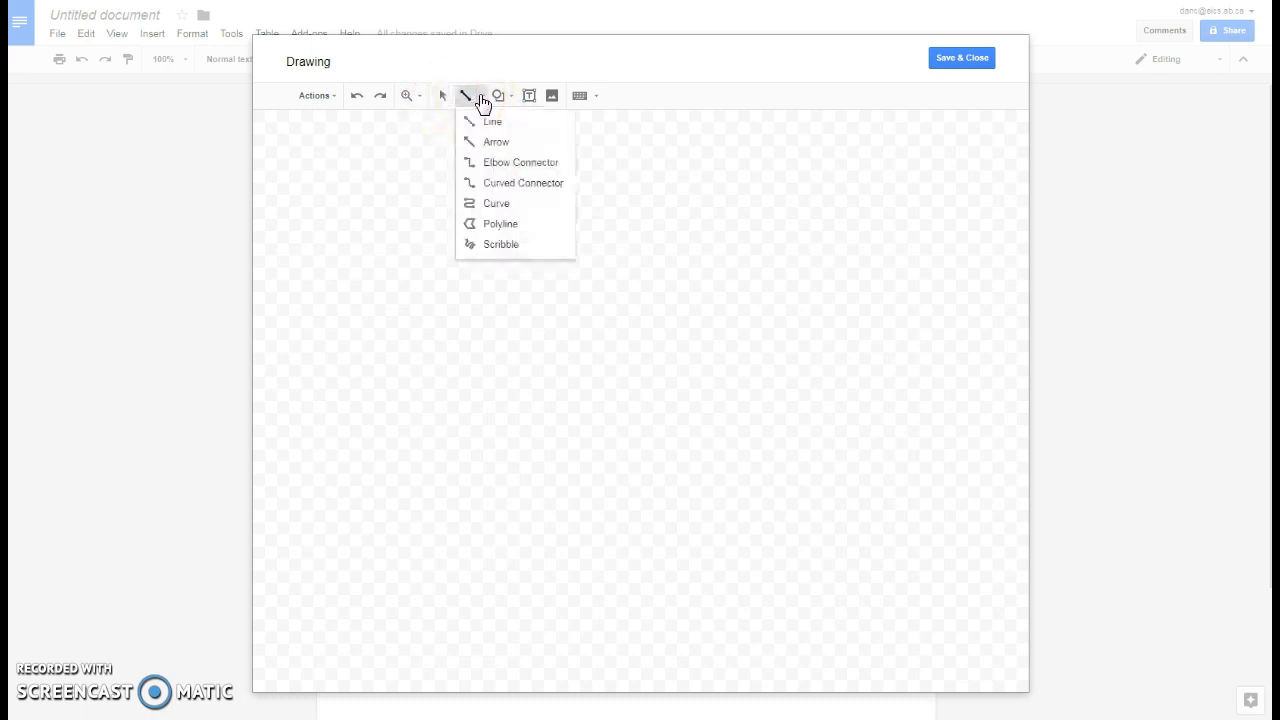
left_click(499, 244)
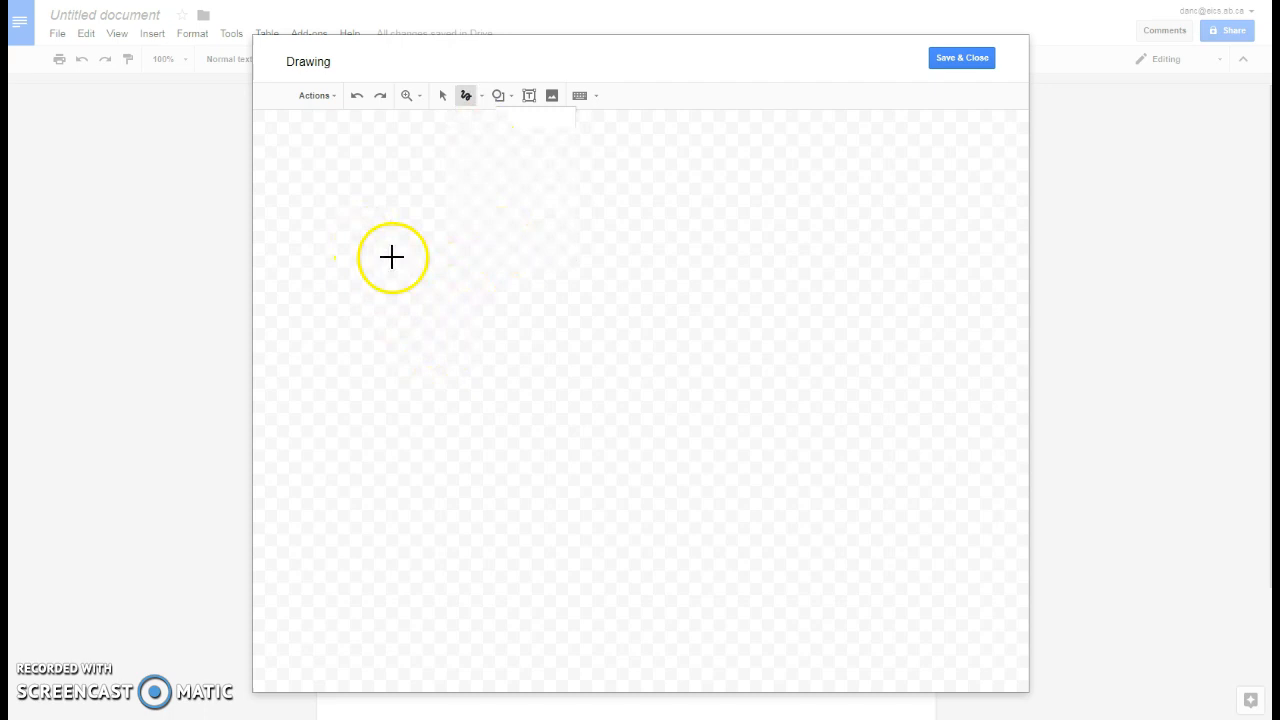
mouse_move(366, 229)
left_mouse_down()
mouse_move(386, 231)
mouse_move(420, 203)
mouse_move(346, 357)
mouse_move(369, 377)
mouse_move(509, 291)
mouse_move(440, 180)
mouse_move(459, 265)
mouse_move(508, 268)
left_mouse_up()
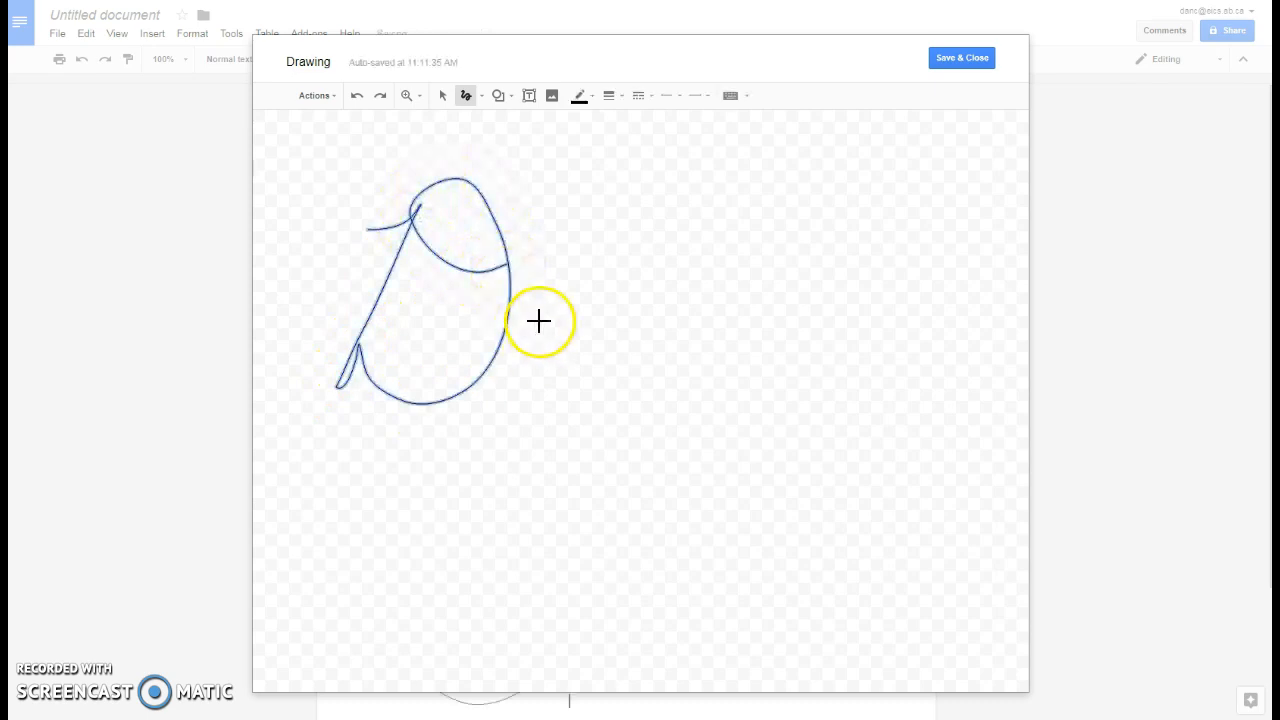
mouse_move(532, 339)
left_mouse_down()
mouse_move(500, 349)
mouse_move(517, 383)
mouse_move(558, 336)
mouse_move(574, 383)
mouse_move(597, 363)
mouse_move(611, 403)
mouse_move(638, 389)
left_mouse_up()
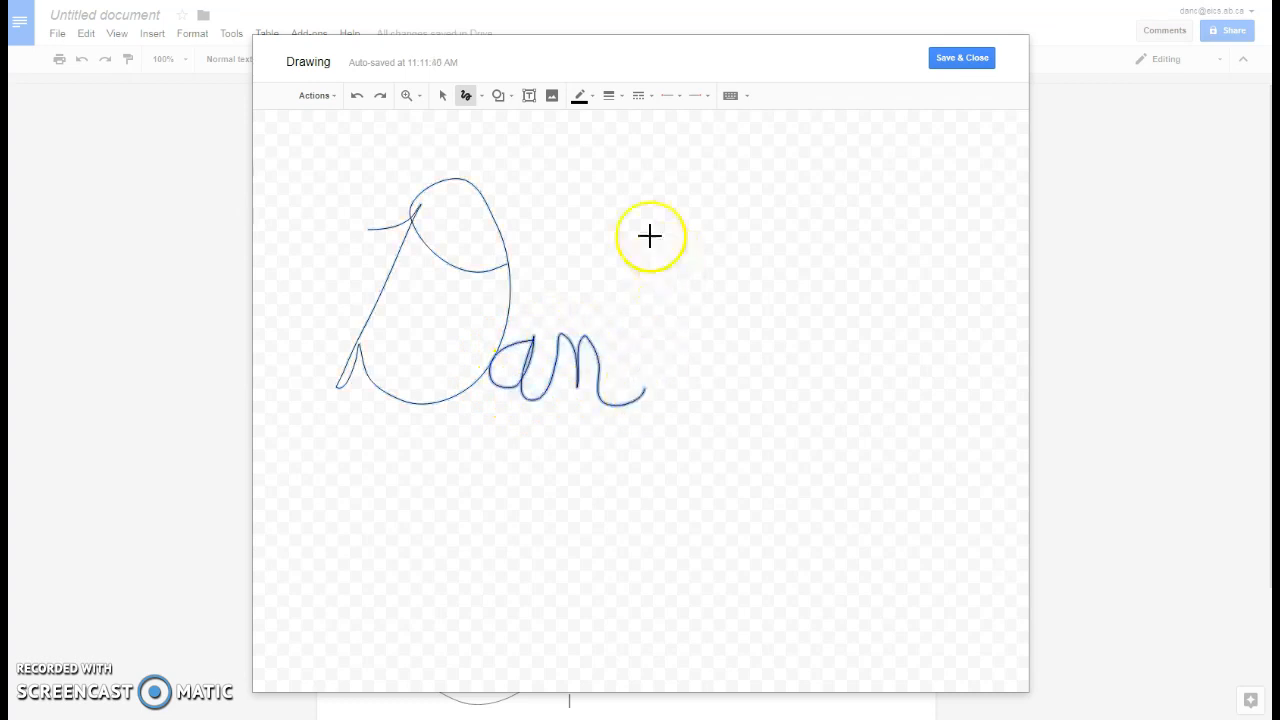
- Recolour the last scribbled letters of the first name red and scribble the surname in large letters beneath it
left_click(594, 100)
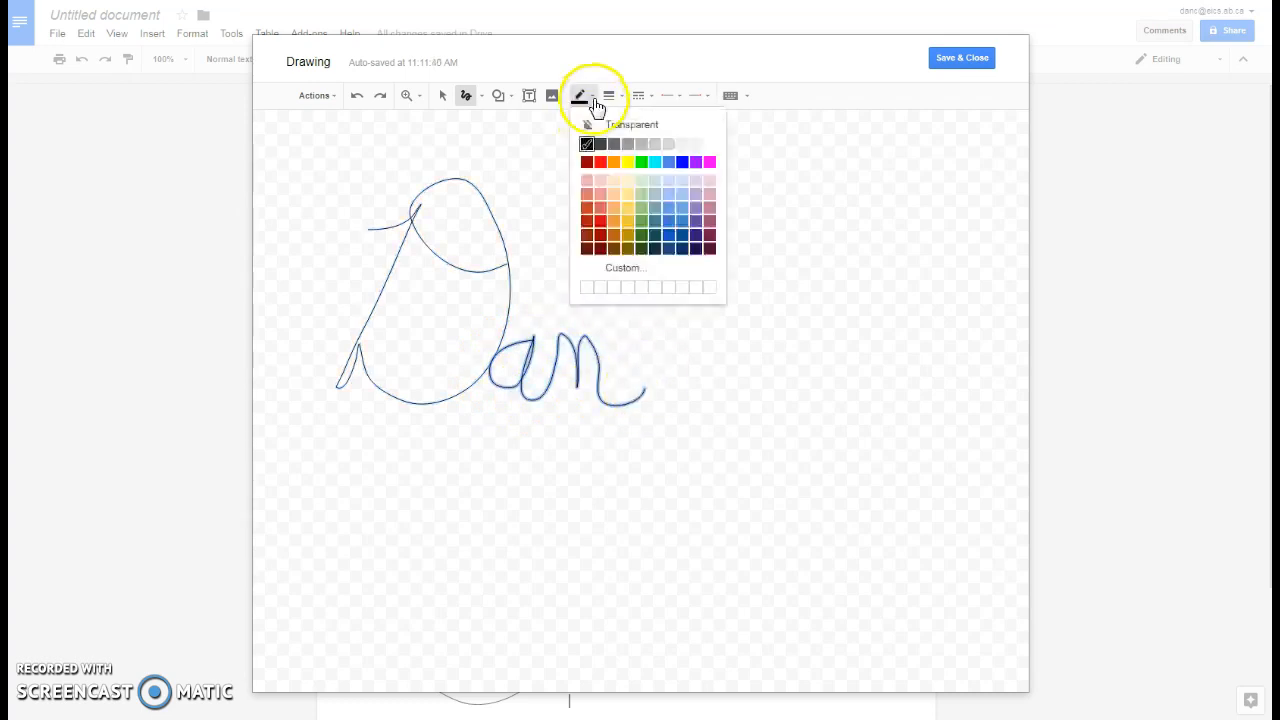
left_click(600, 162)
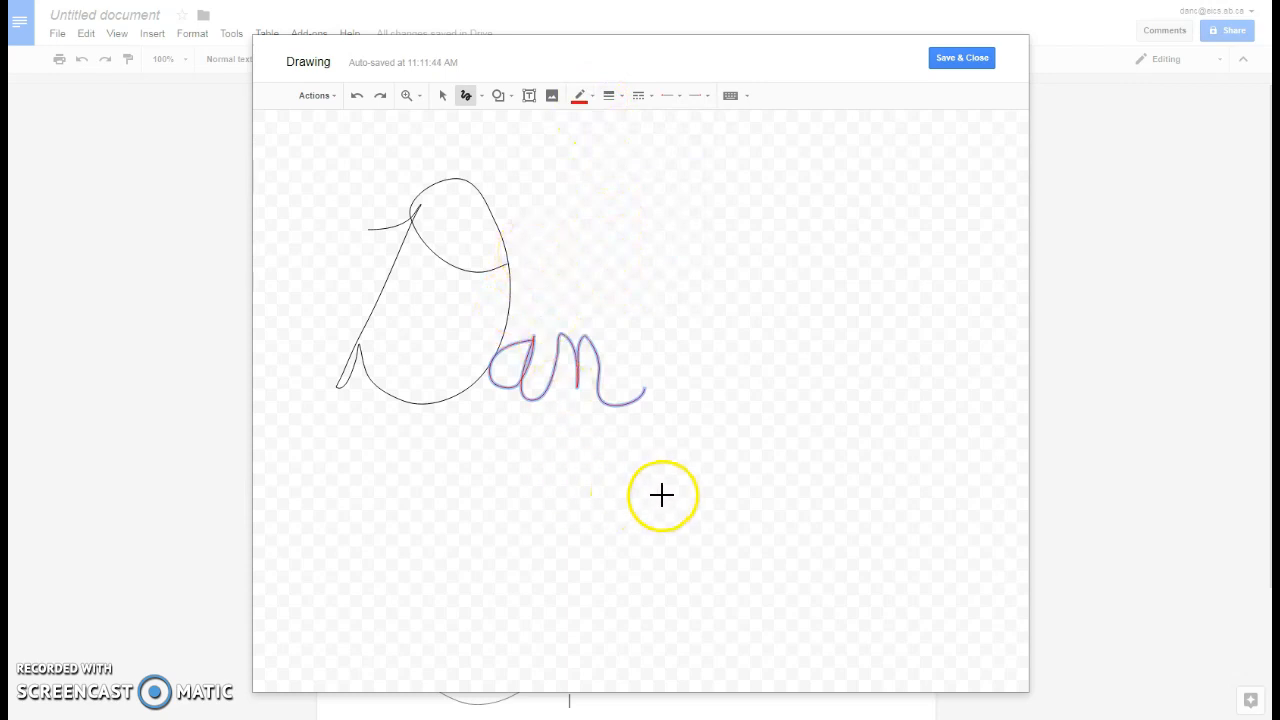
mouse_move(566, 474)
left_mouse_down()
mouse_move(483, 486)
mouse_move(537, 600)
mouse_move(589, 549)
mouse_move(557, 587)
mouse_move(614, 566)
mouse_move(589, 571)
mouse_move(671, 469)
mouse_move(661, 618)
mouse_move(720, 574)
mouse_move(780, 631)
mouse_move(831, 651)
mouse_move(773, 630)
mouse_move(895, 606)
left_mouse_up()
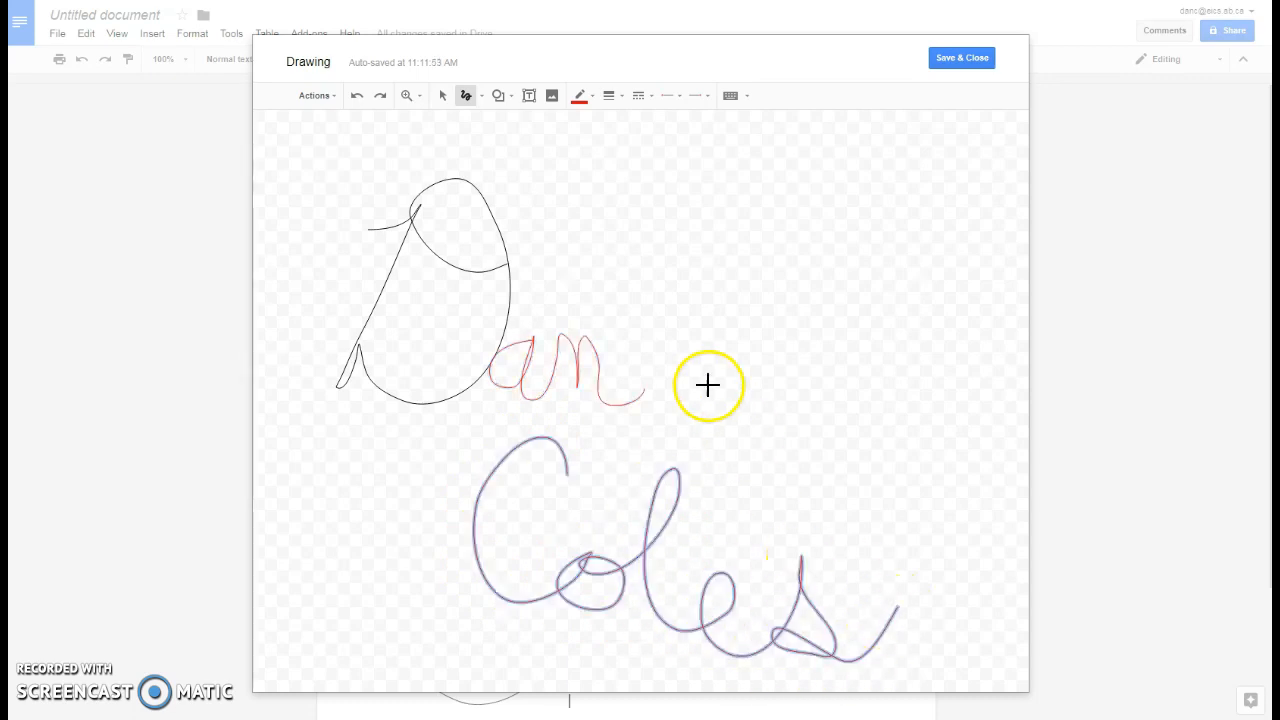
- Change the scribbled surname's line colour to blue and save the drawing into the document
left_click(596, 94)
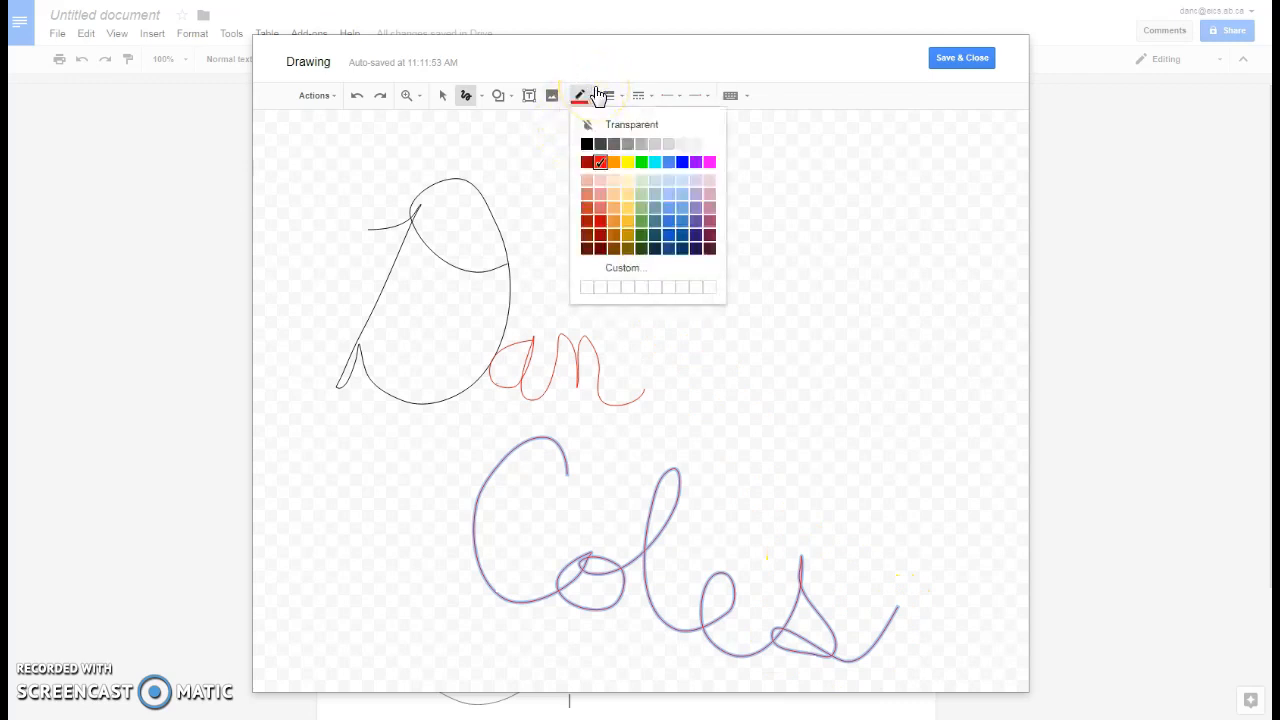
left_click(683, 163)
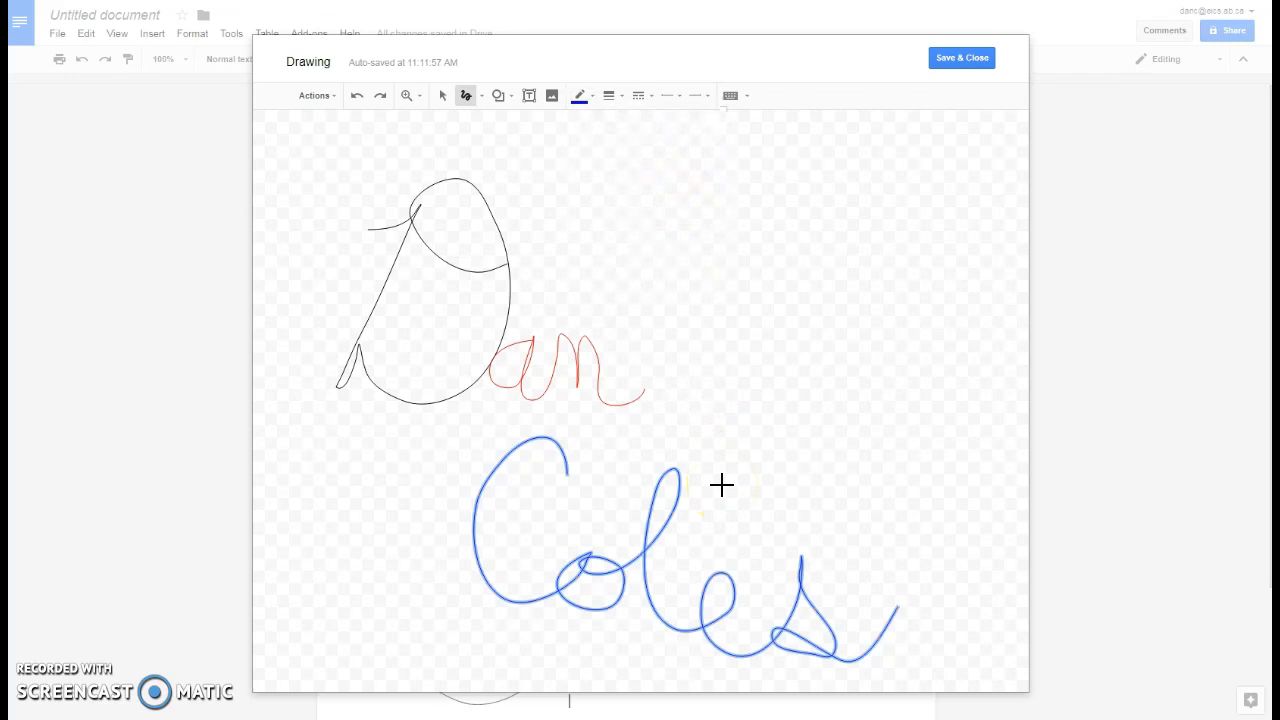
left_click(966, 60)
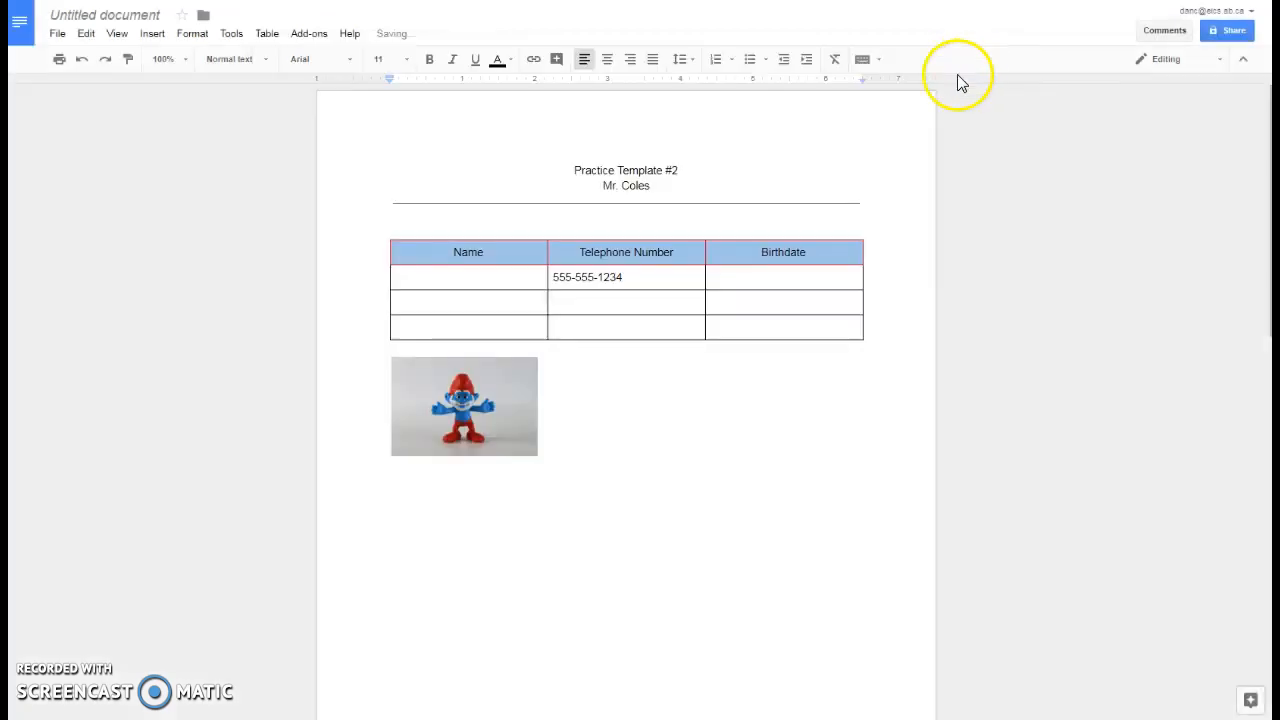
- Shrink the inserted name drawing proportionally to about 3.9 inches wide and deselect it
scroll(781, 425, "down", 3)
scroll(781, 425, "down", 5)
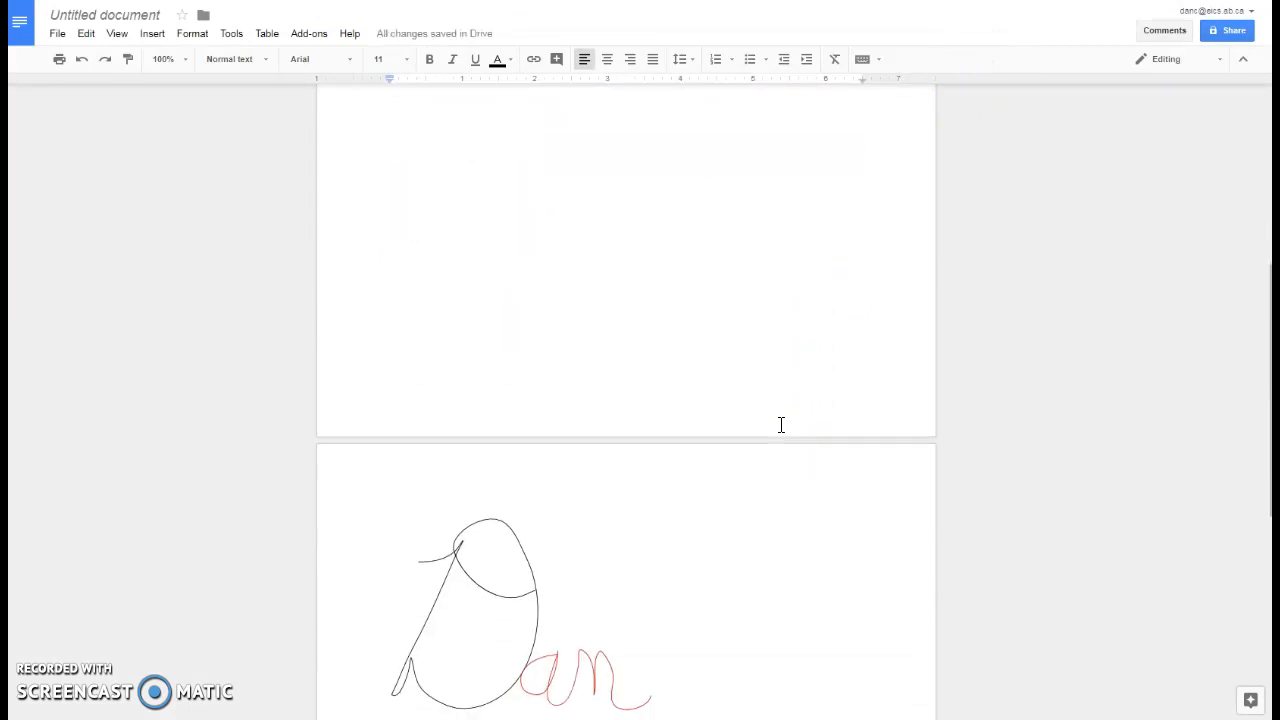
left_click(720, 474)
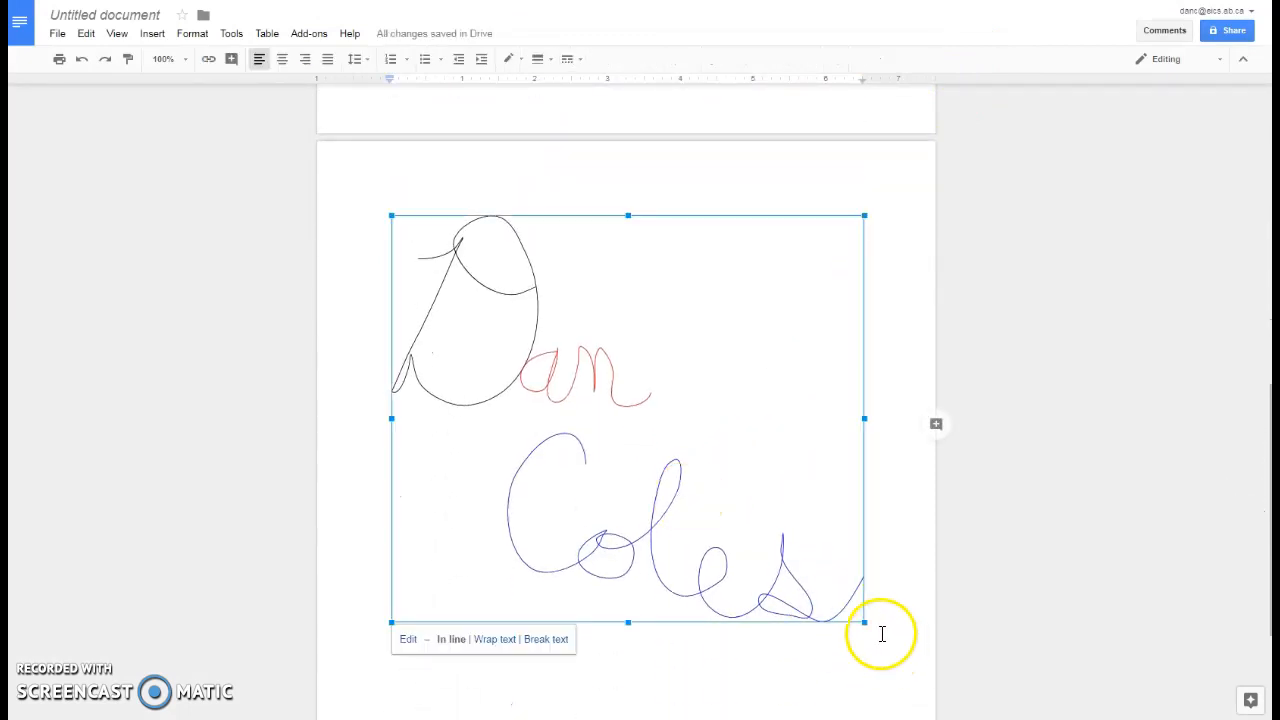
left_click_drag(862, 622, 673, 461)
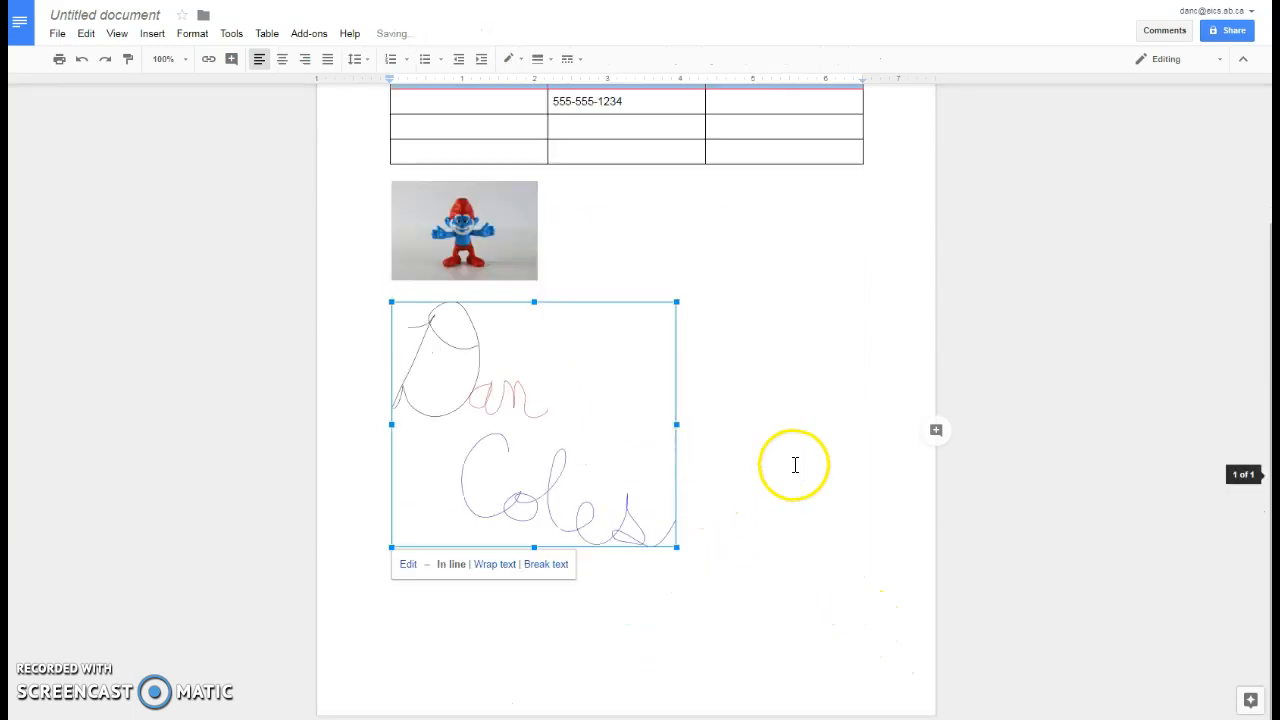
left_click(781, 470)
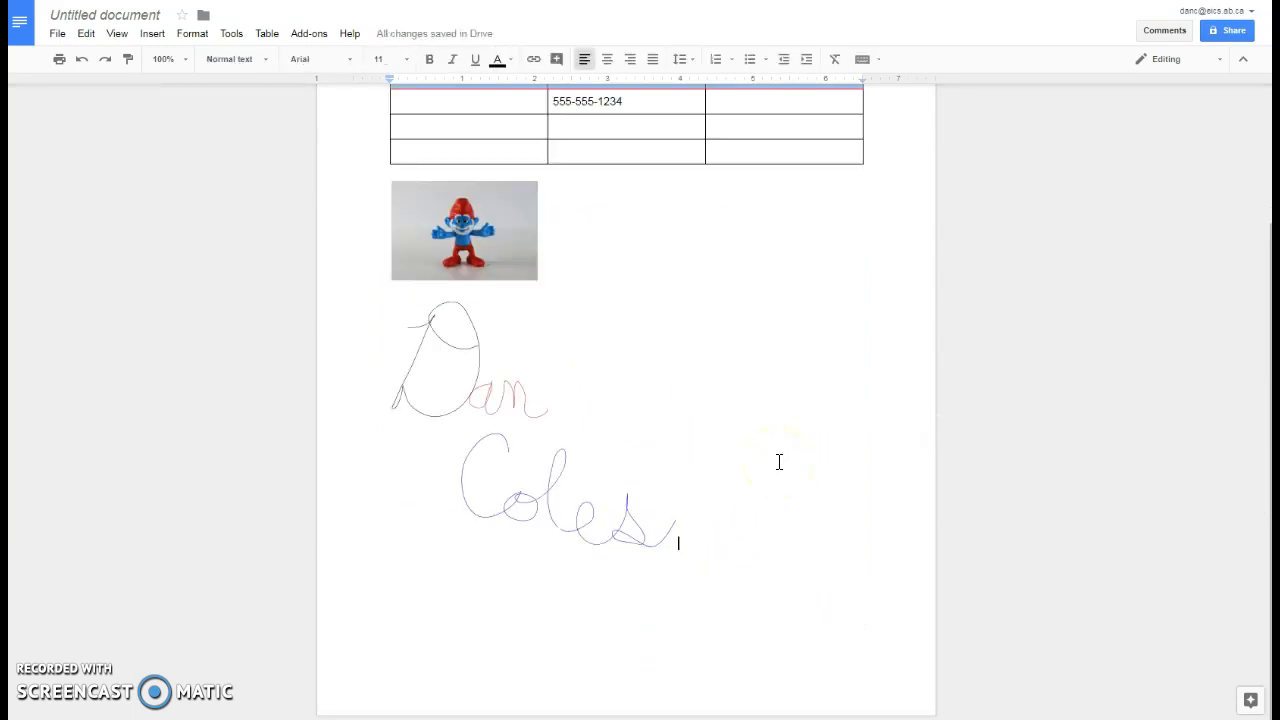
- Shade all three cells of the table row directly under the header light purple
scroll(779, 462, "up", 4)
left_click(688, 186)
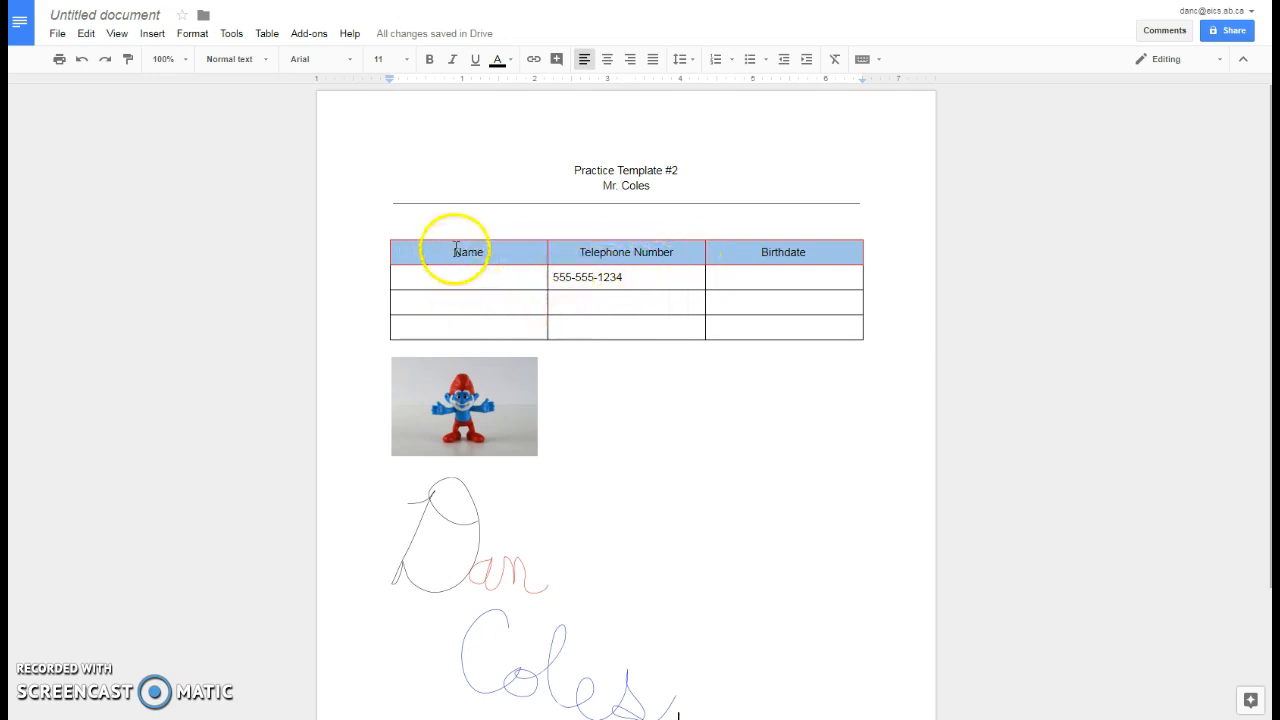
left_click_drag(423, 276, 780, 277)
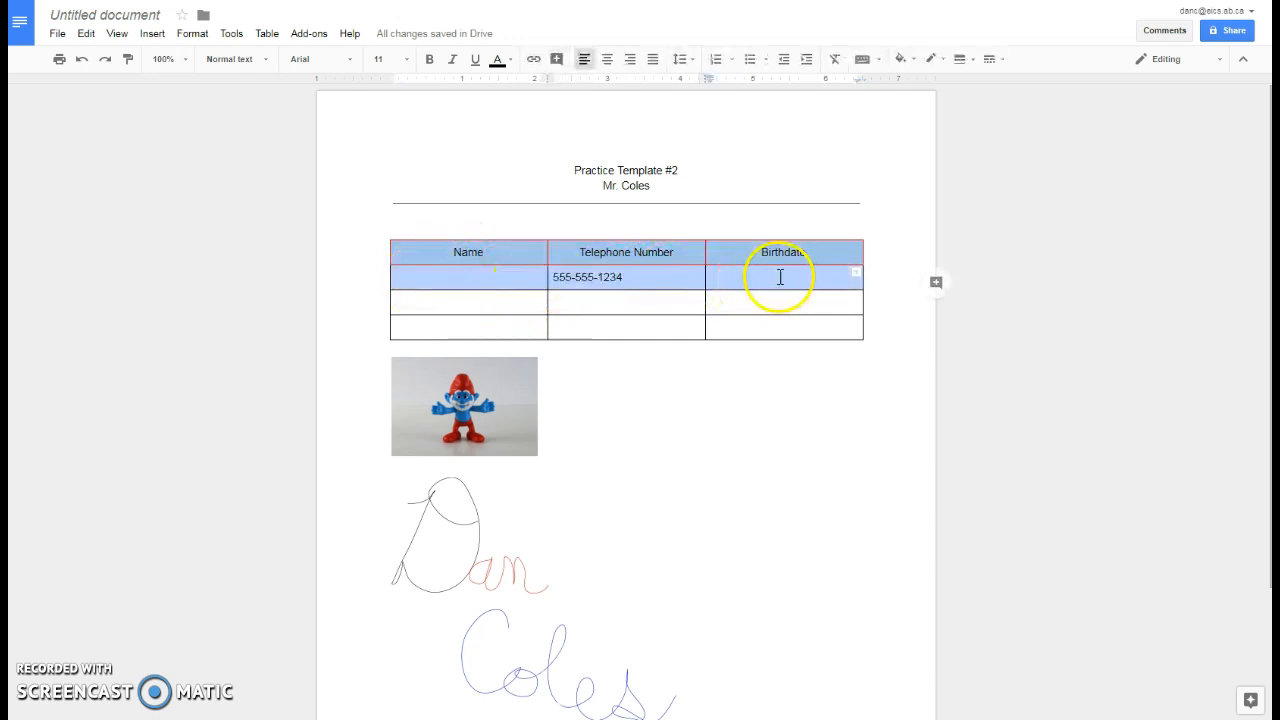
left_click(912, 64)
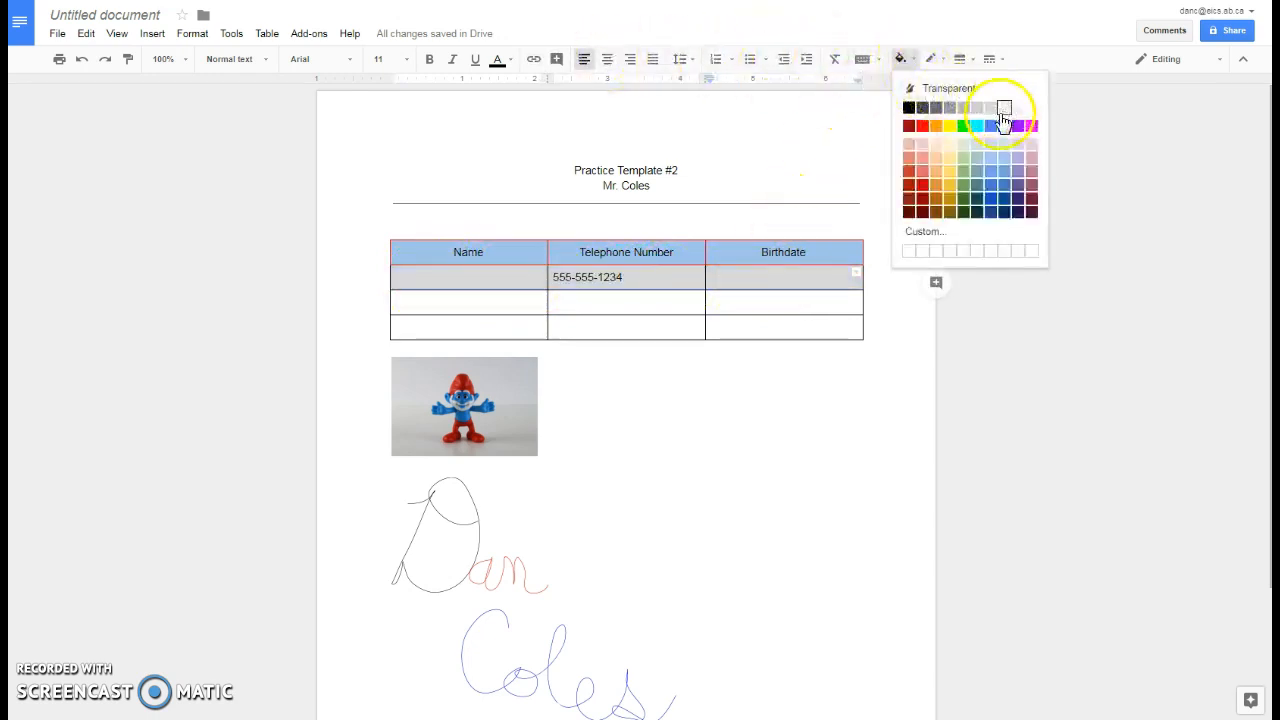
left_click(1016, 162)
- Shade all three cells of the table's second row below the header light magenta
left_click_drag(714, 306, 530, 305)
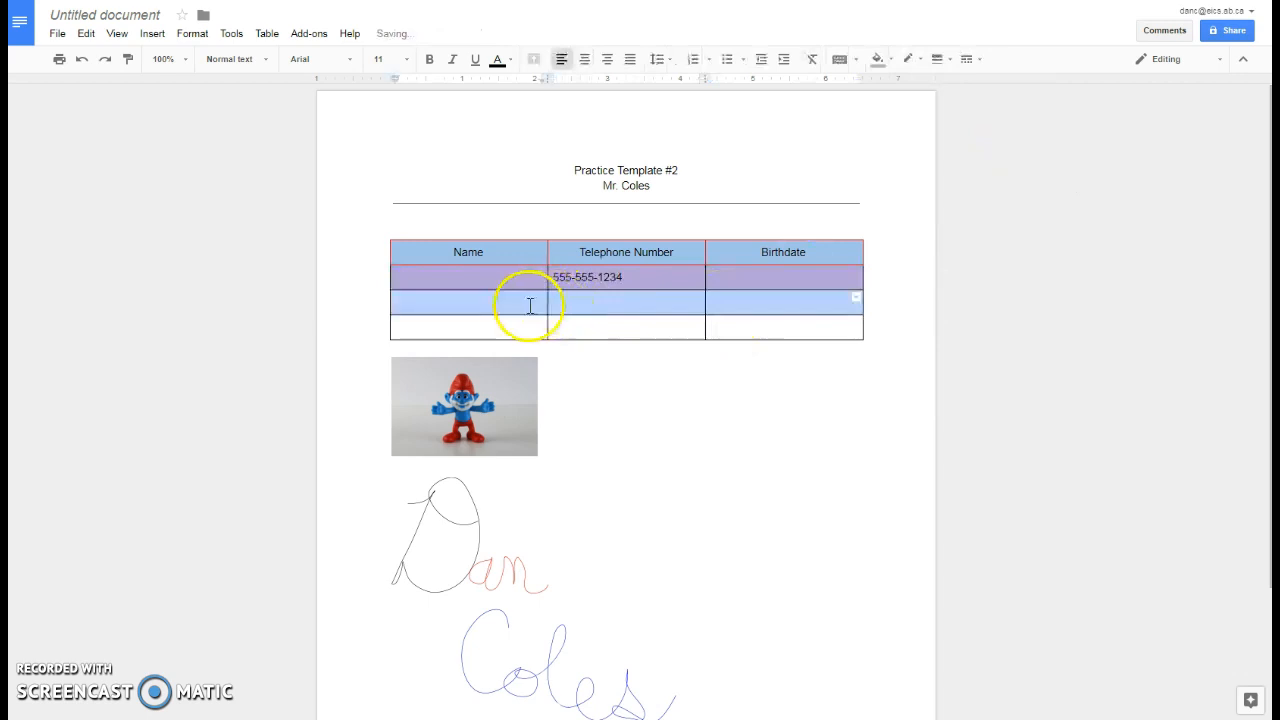
left_click(891, 68)
left_click(1010, 163)
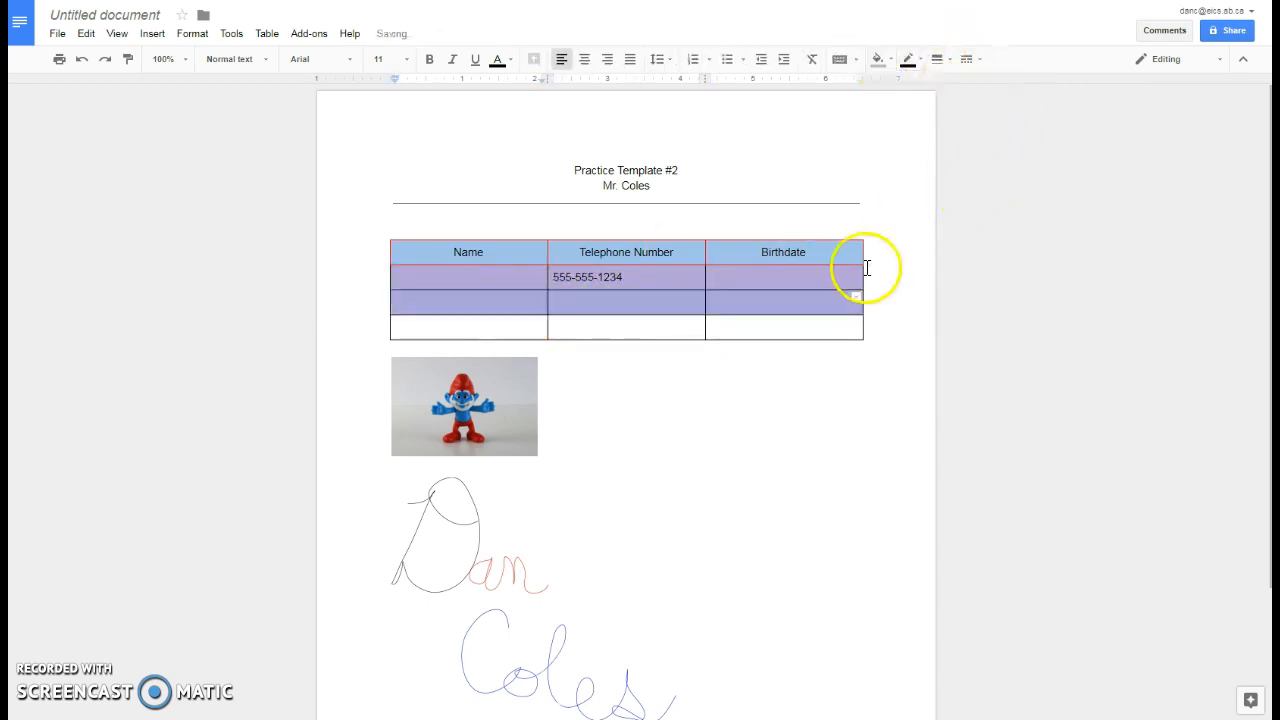
- Shade all three cells of the table's last row light purple and deselect the row
left_click_drag(792, 329, 495, 326)
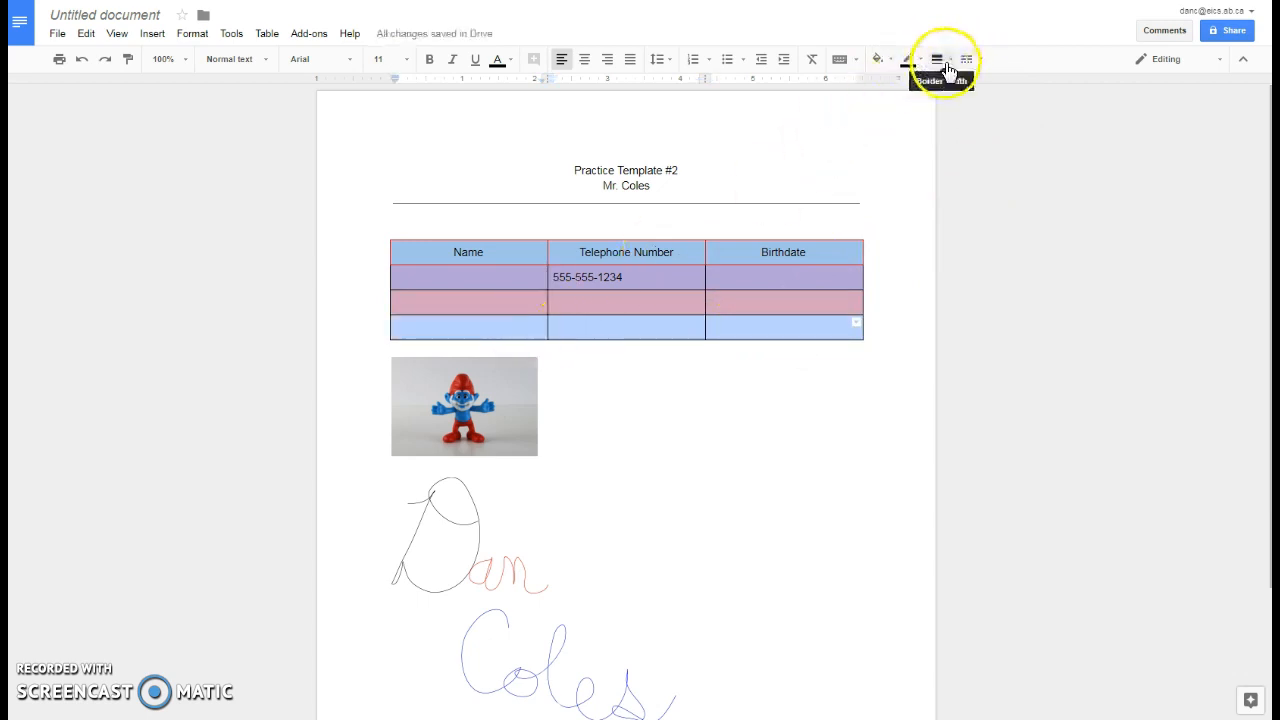
left_click(891, 60)
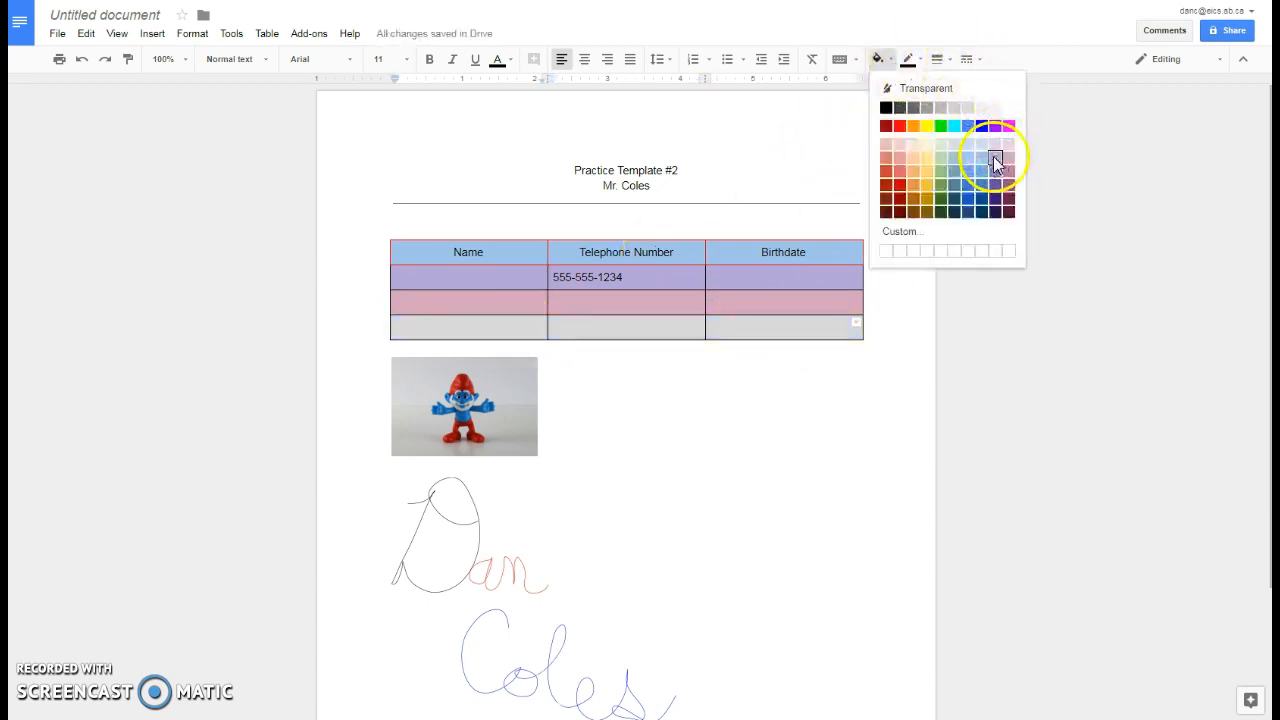
left_click(995, 160)
left_click(740, 363)
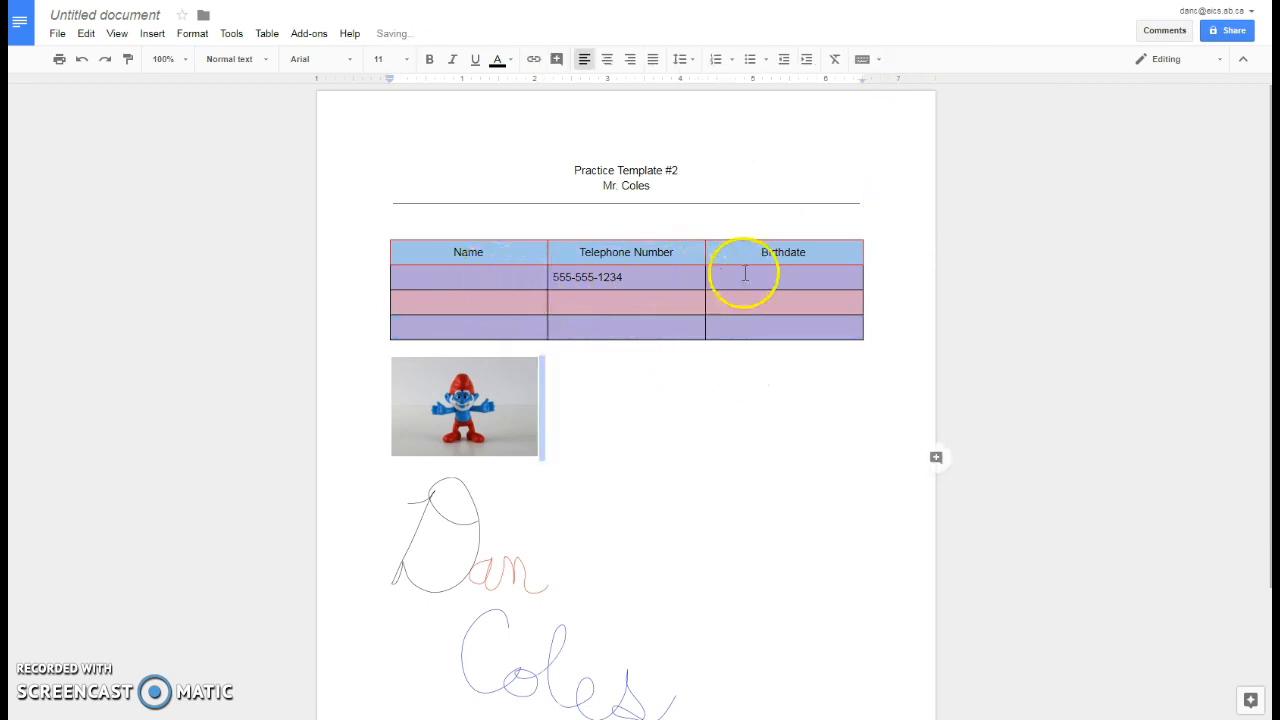
- Enter the first person's name and birthdate in the purple row under the header
left_click(459, 279)
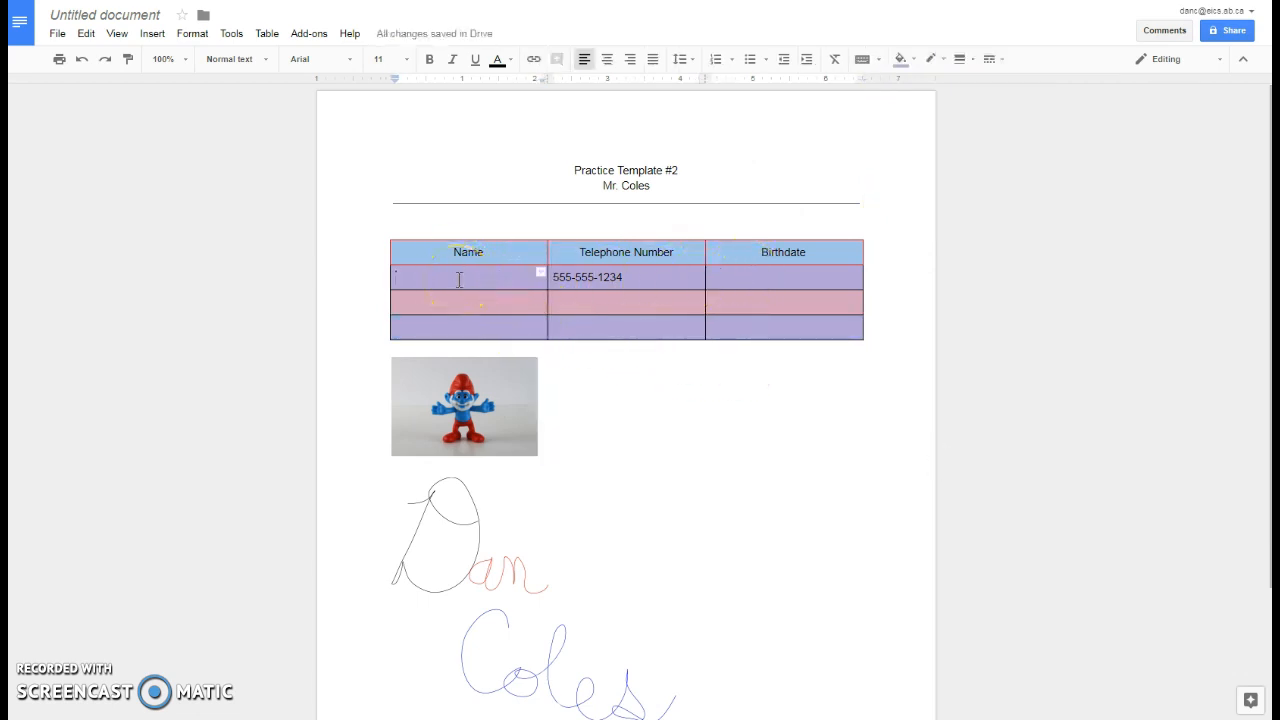
type("Sally")
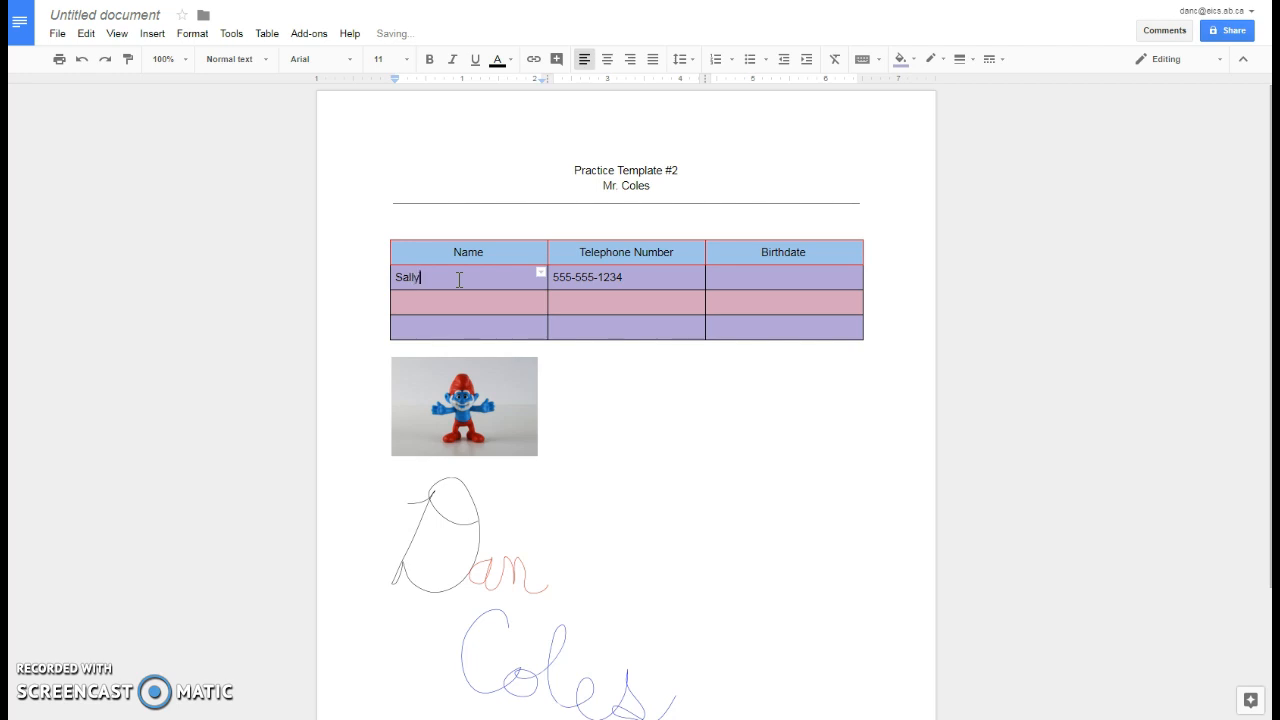
key("Tab")
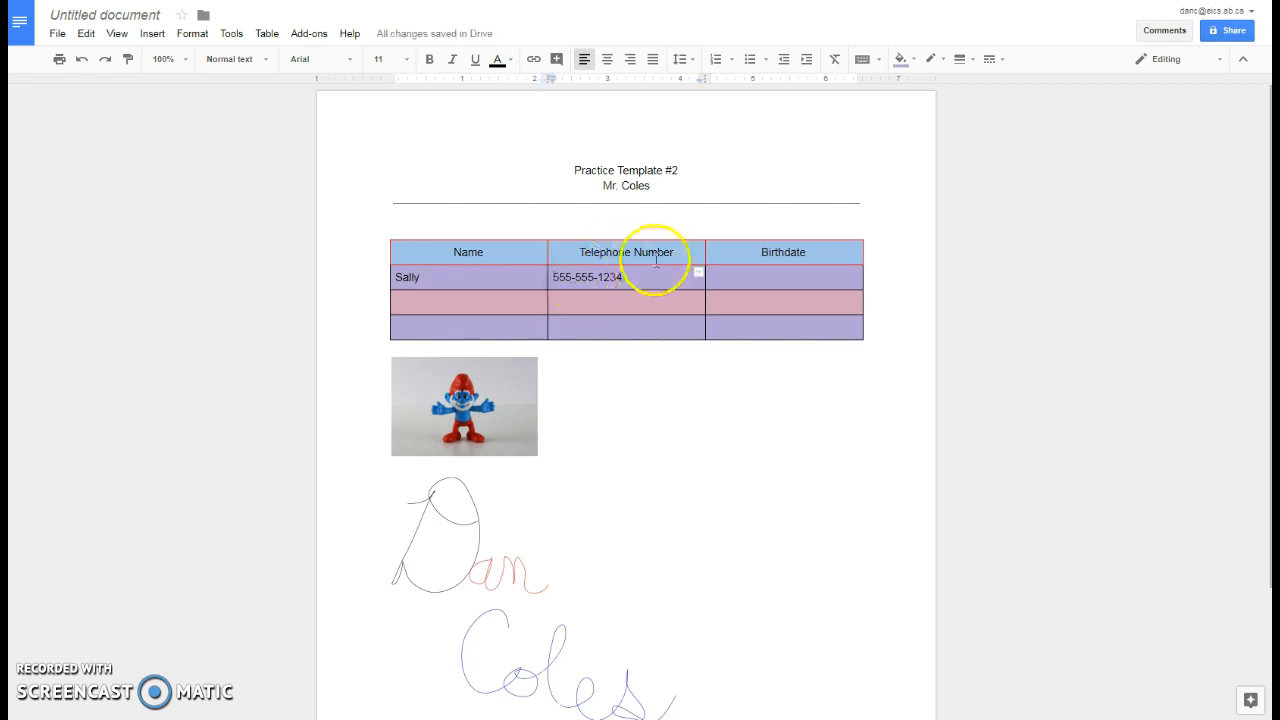
left_click(731, 277)
type("Ma")
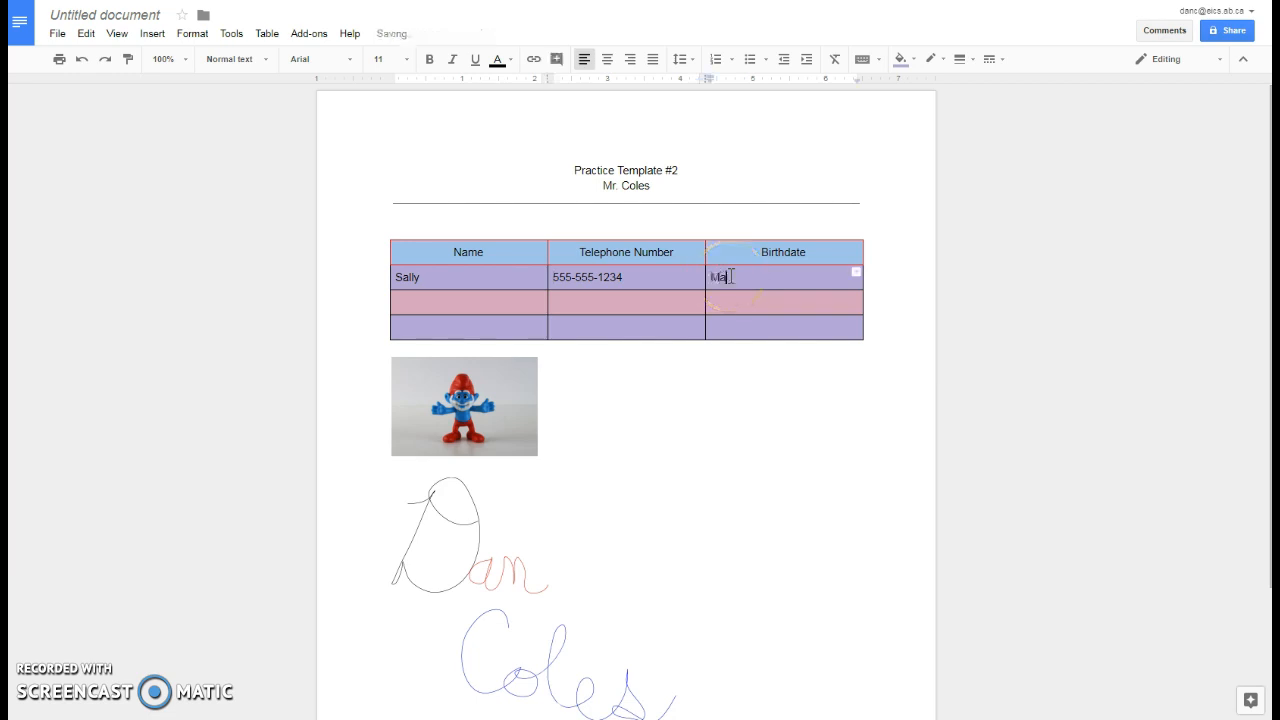
type("y 1st")
left_click(731, 326)
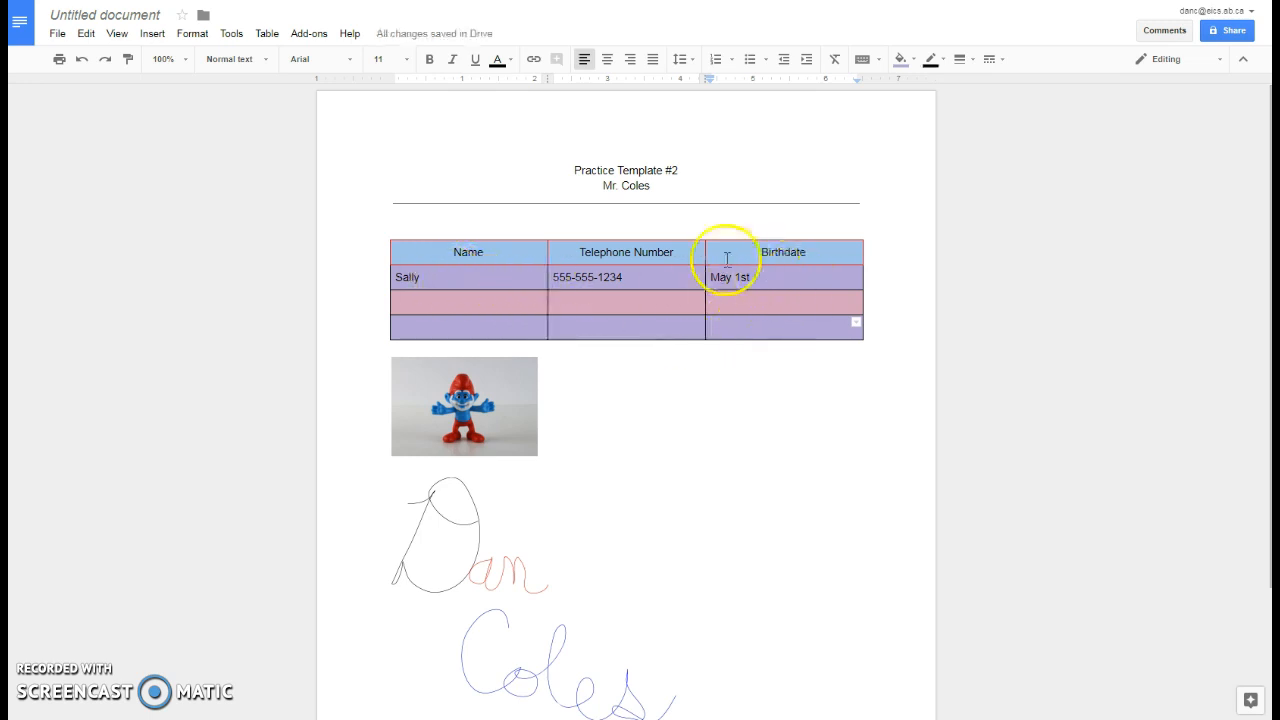
- Fill the light magenta row with the second person's name, telephone number and birthdate
left_click(488, 302)
type("Scott")
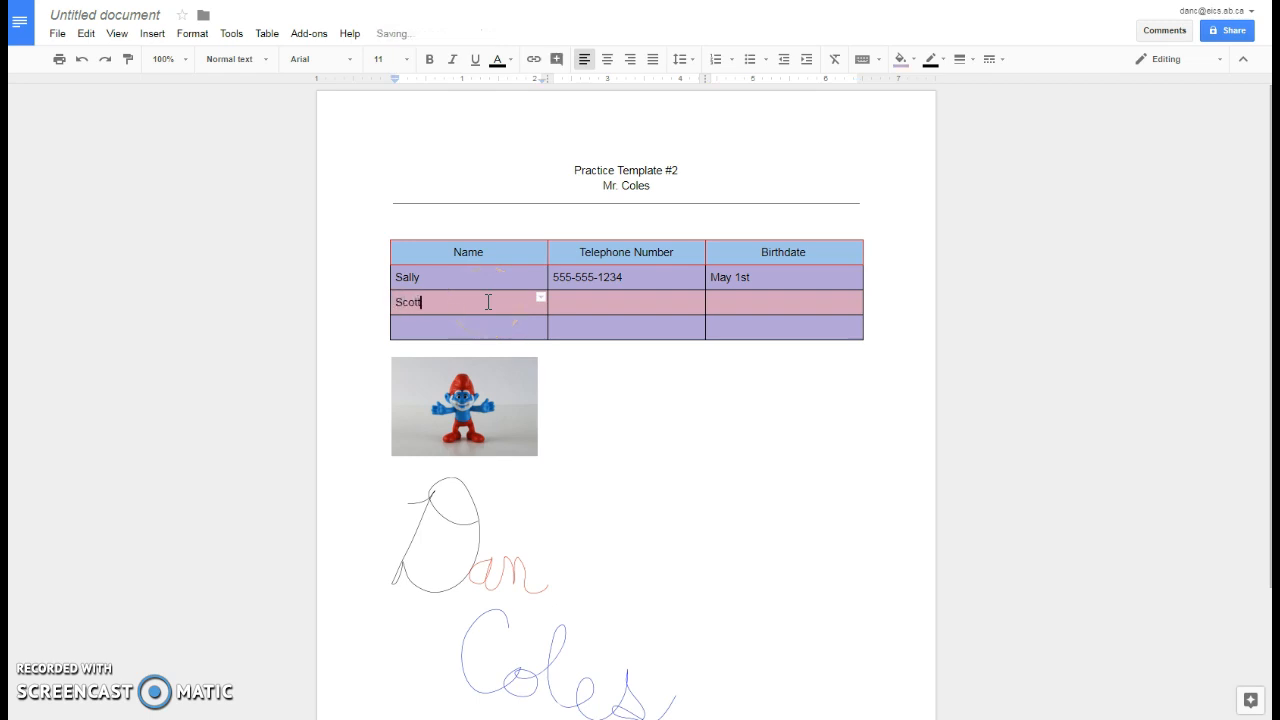
key("Tab")
type("555-555-4321")
left_click(762, 310)
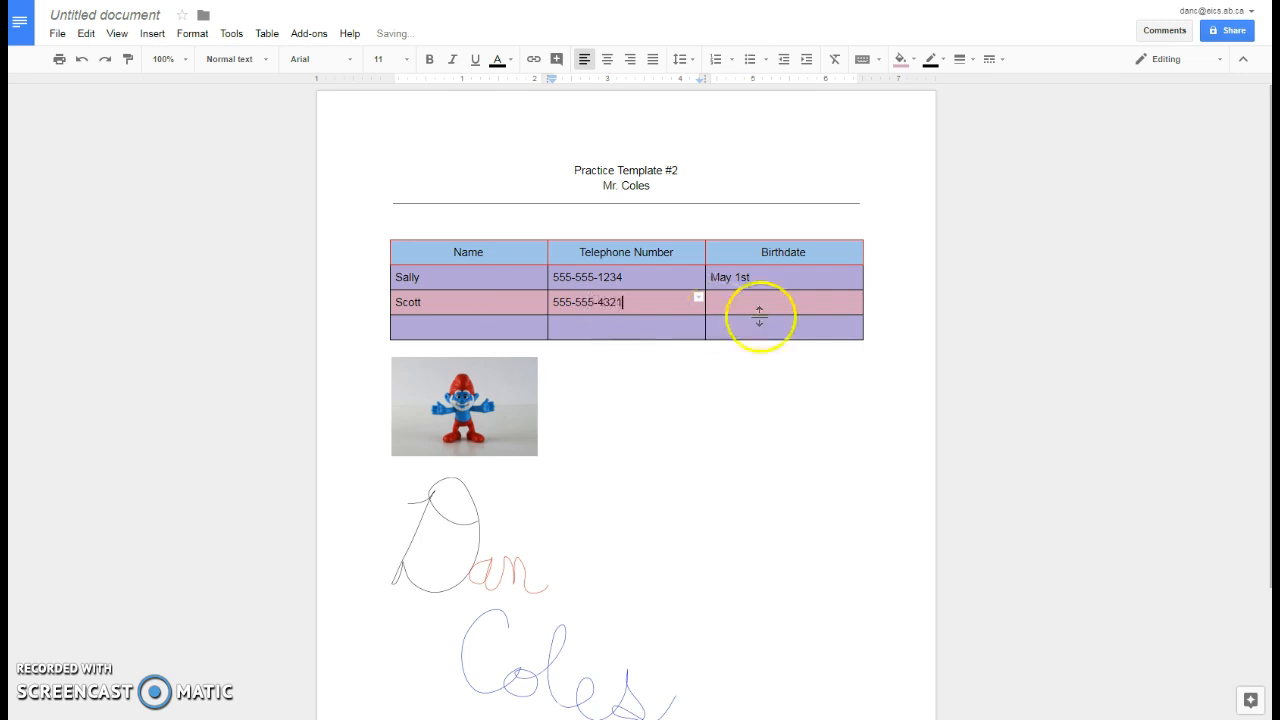
type("June 15th")
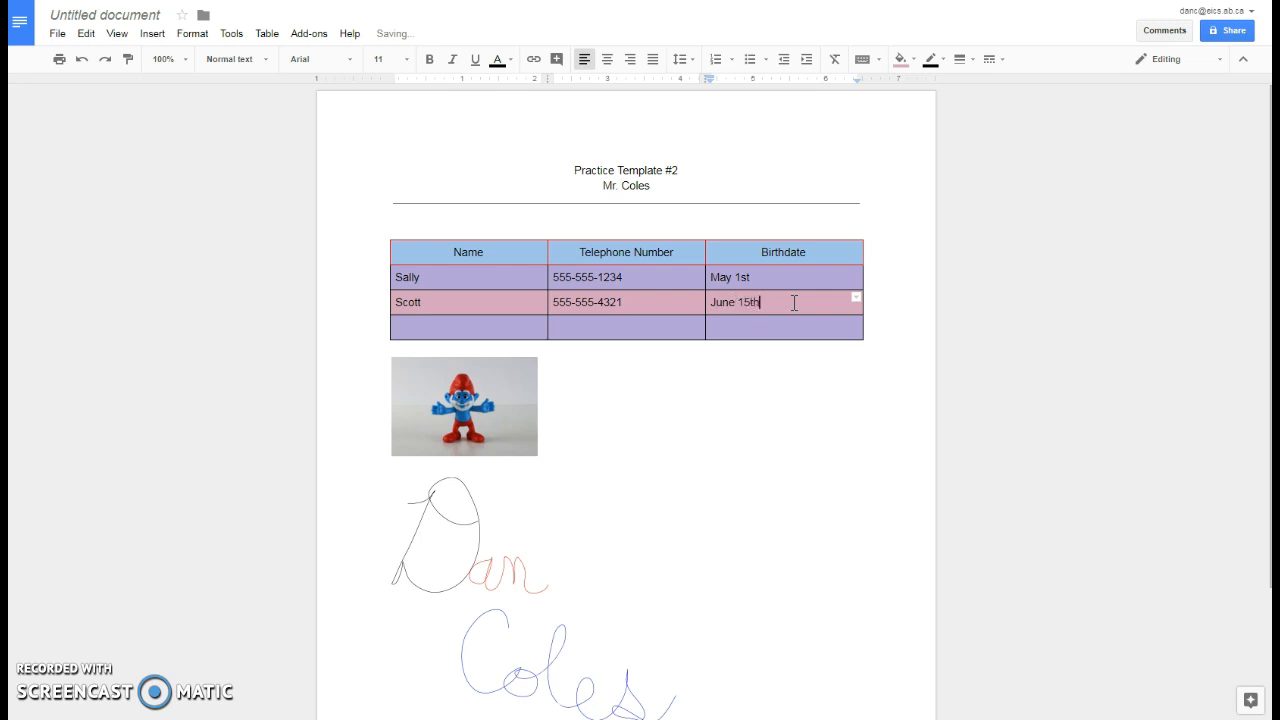
left_click(772, 325)
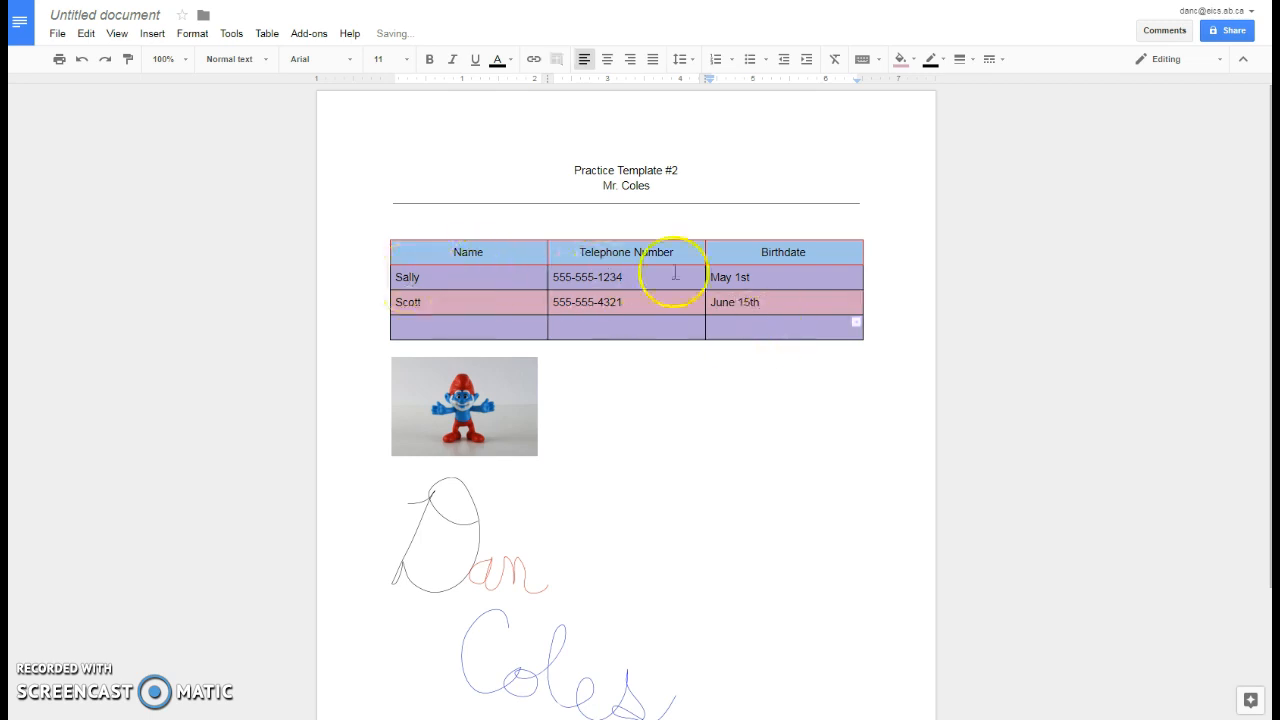